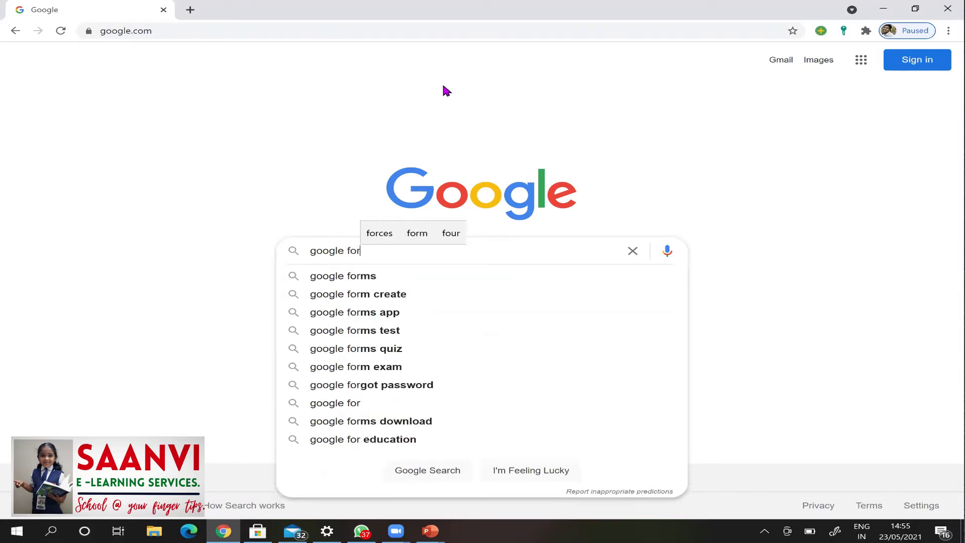
# Search Google for "google forms" and open the personal version of Google Forms from its official page
pyautogui.press('Return')
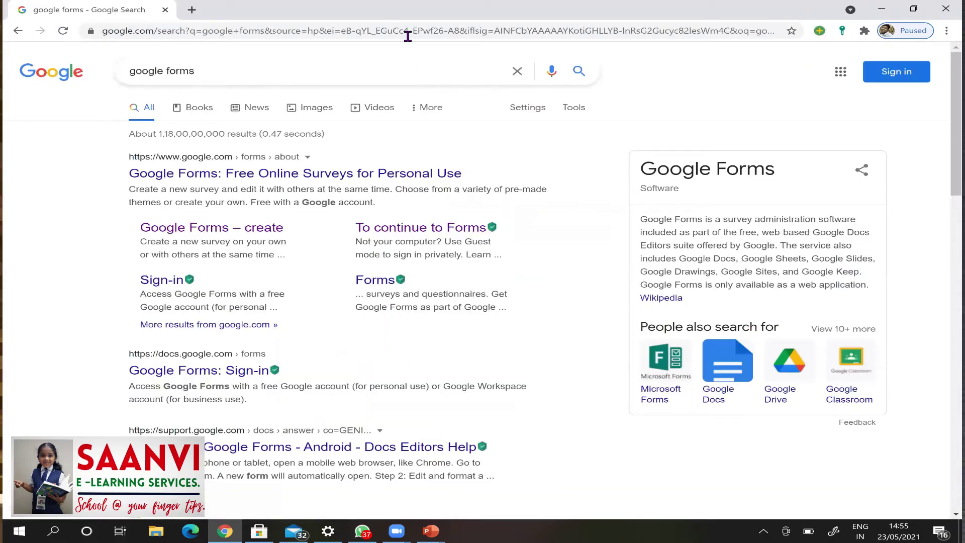
pyautogui.click(342, 174)
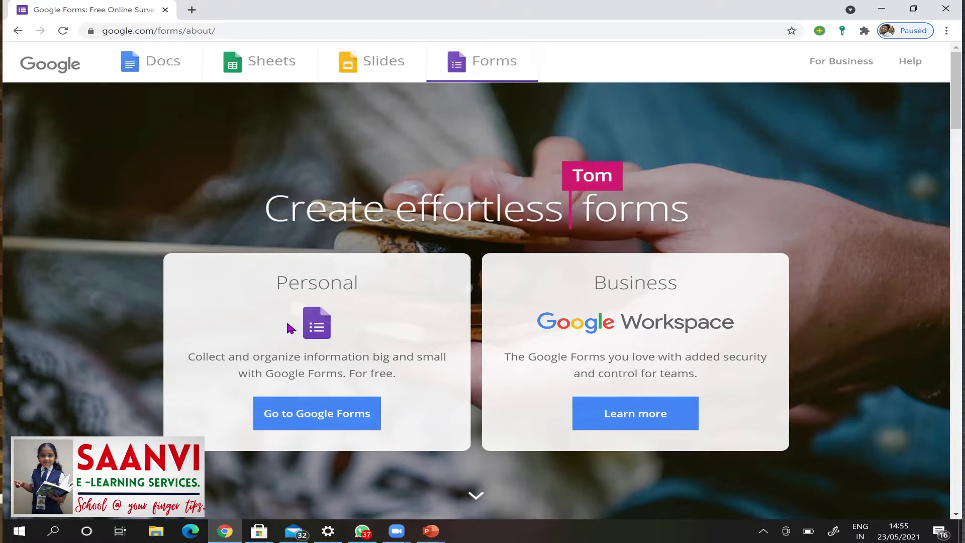
pyautogui.click(319, 419)
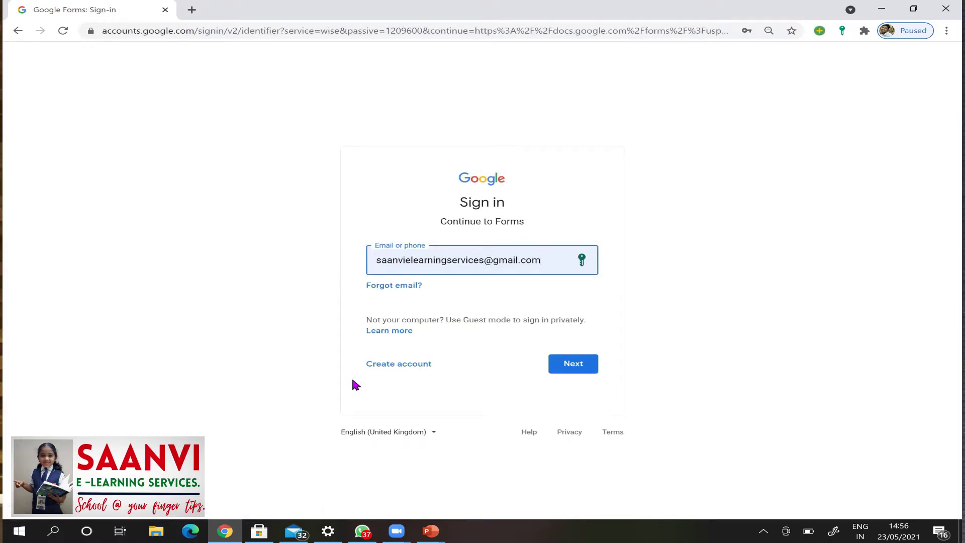
# Sign in to Google Forms with the prefilled account and create a blank form
pyautogui.click(583, 366)
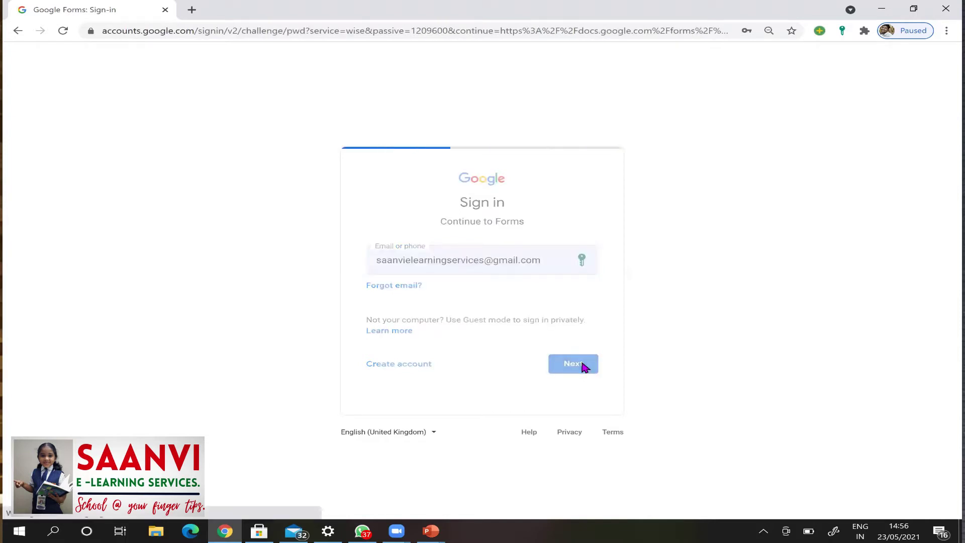
pyautogui.click(582, 346)
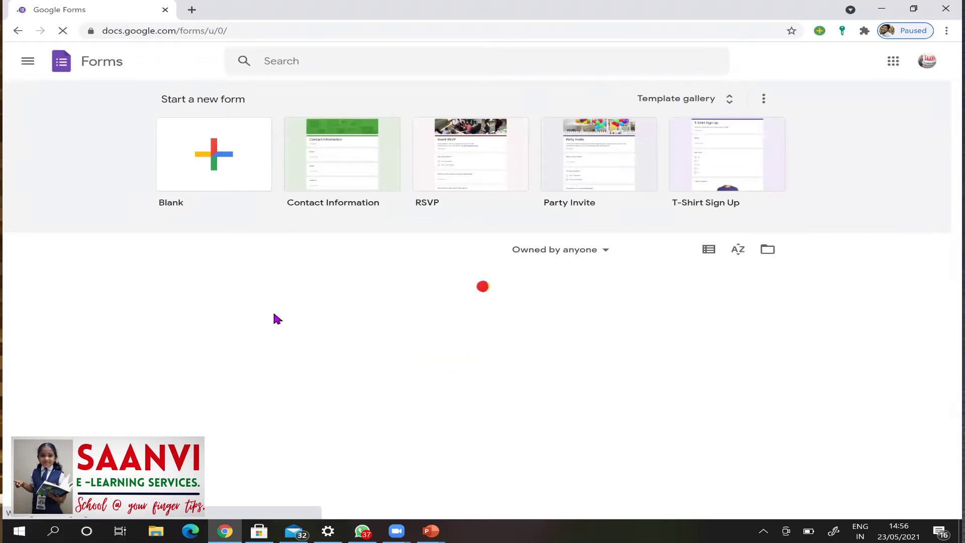
pyautogui.click(224, 156)
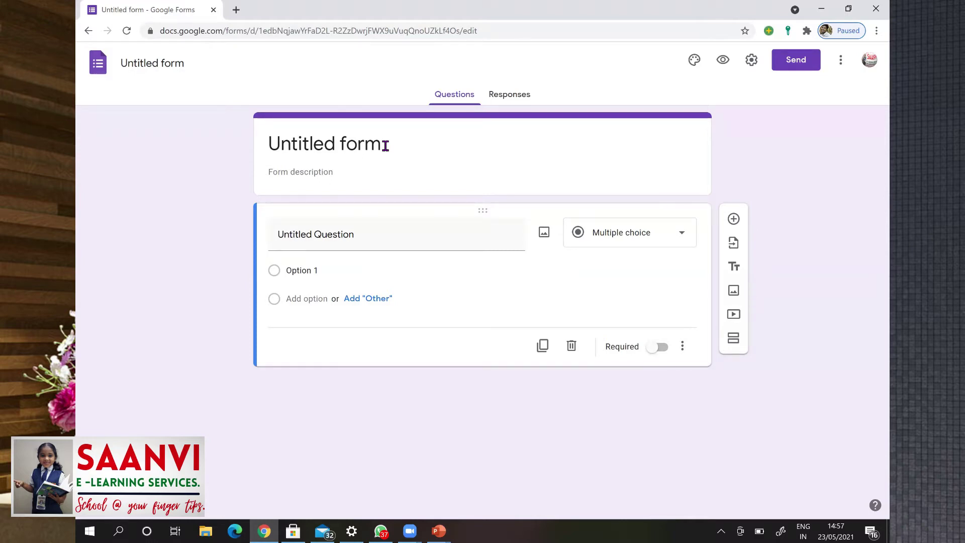
# Title the form "Impact of Covid 19." and apply the same title as the form's file name
pyautogui.click(386, 143)
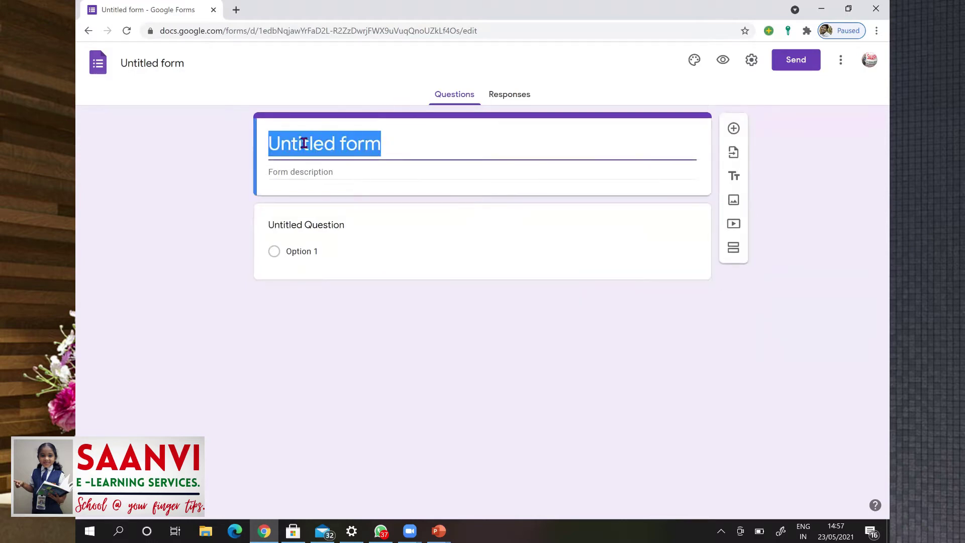
pyautogui.write('Impac')
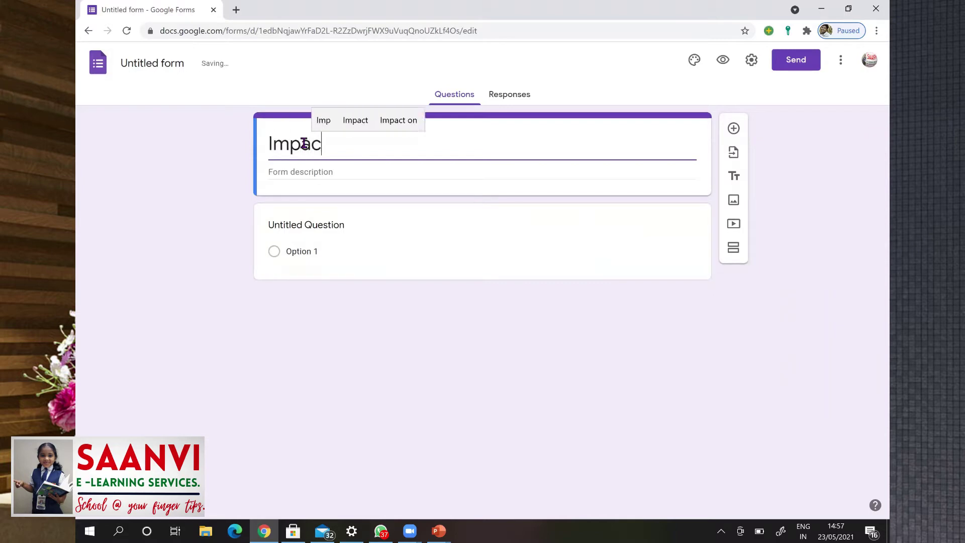
pyautogui.write('t of Co')
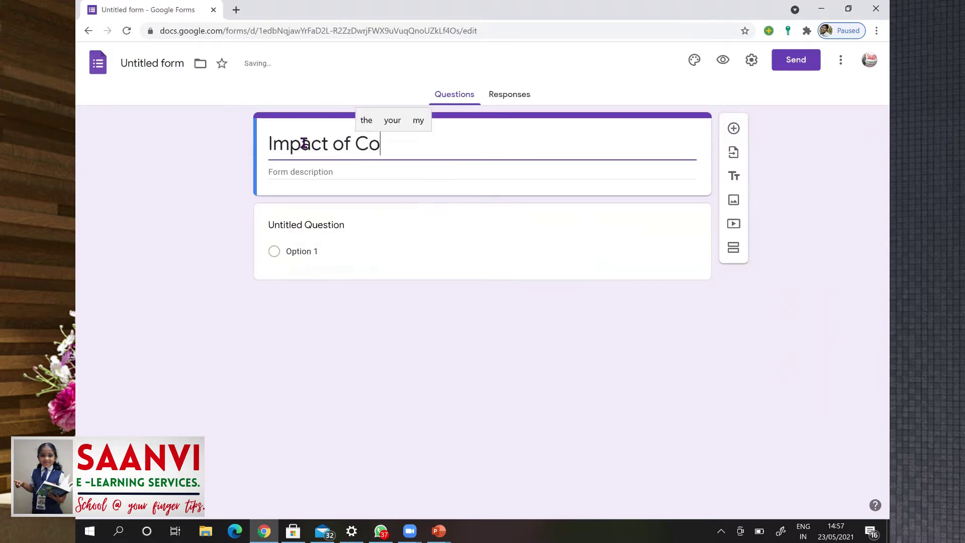
pyautogui.write('vid 19')
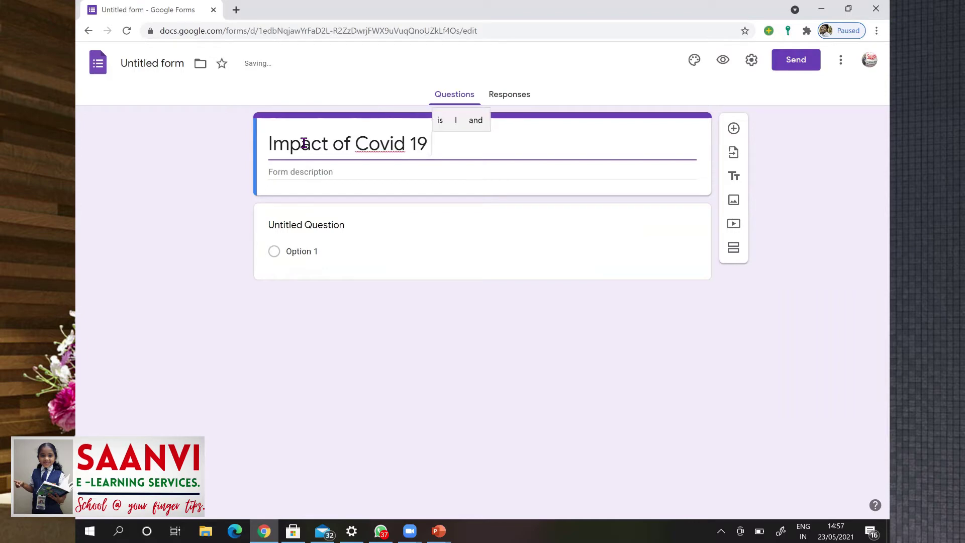
pyautogui.press('BackSpace')
pyautogui.write('.')
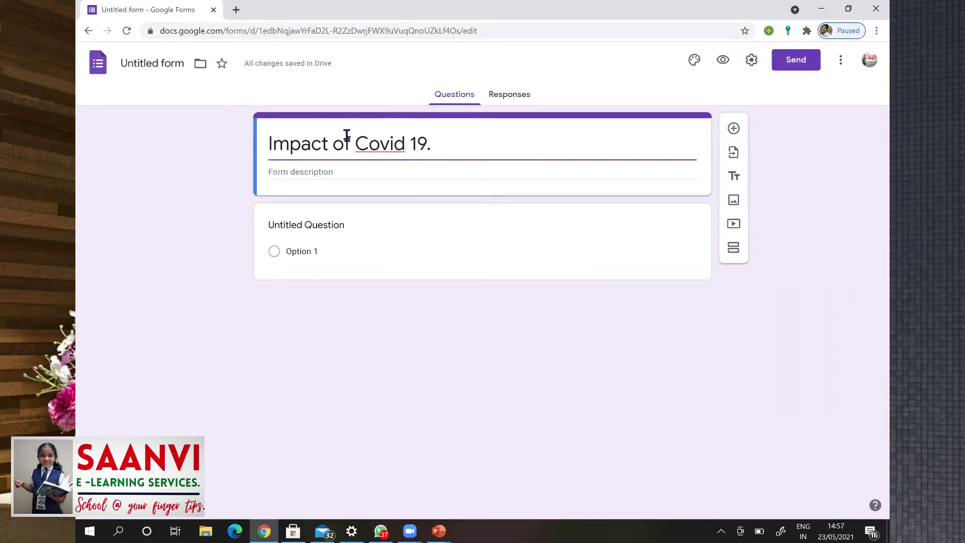
pyautogui.click(149, 63)
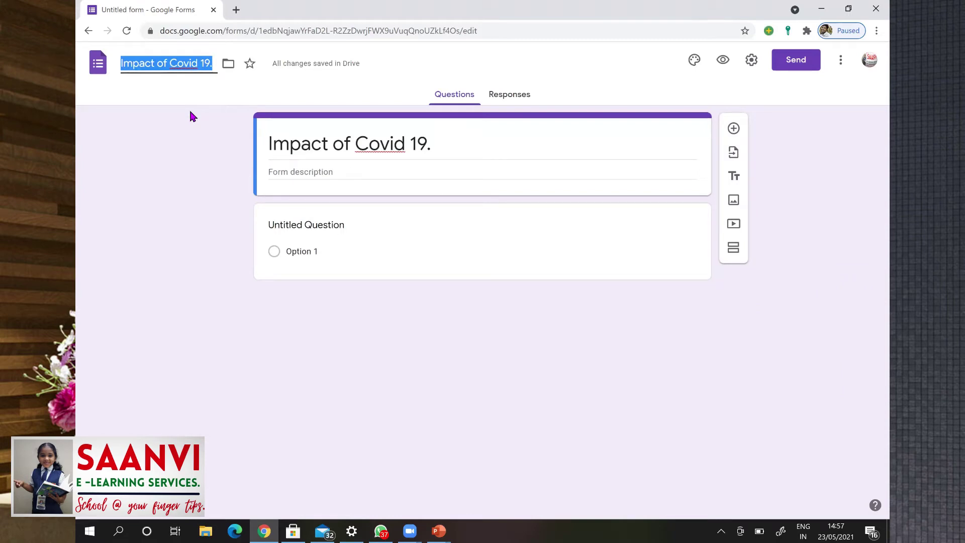
# Enter the form description "Impact of Covid 19 on middle class human beings."
pyautogui.click(352, 171)
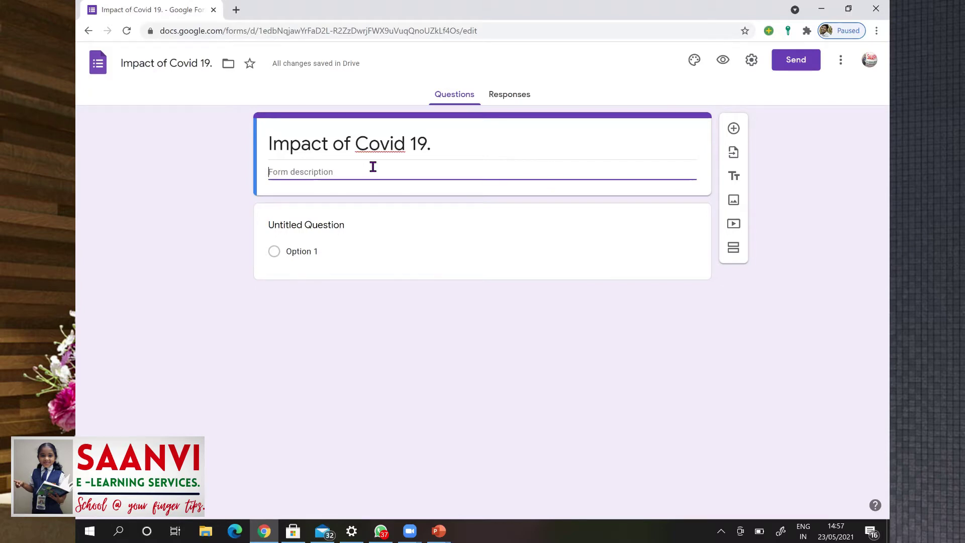
pyautogui.write('Impact of ')
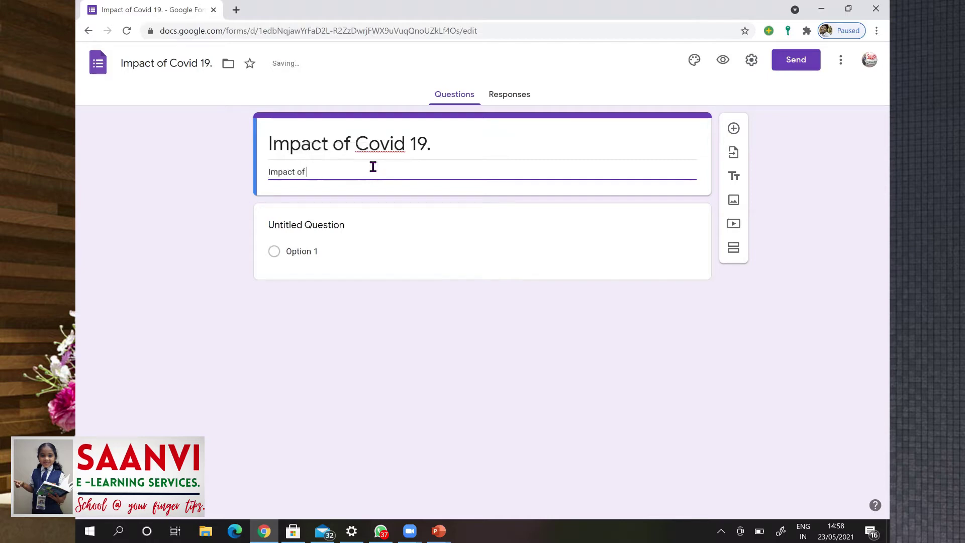
pyautogui.write('Covid')
pyautogui.write(' 19 ')
pyautogui.write('on i')
pyautogui.write('middle cl')
pyautogui.write('ass')
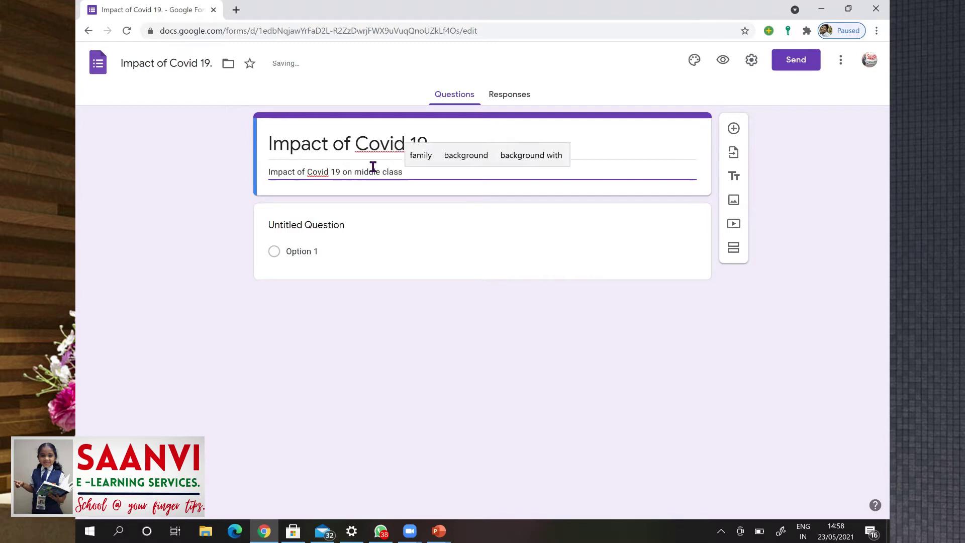
pyautogui.write(' human beings.')
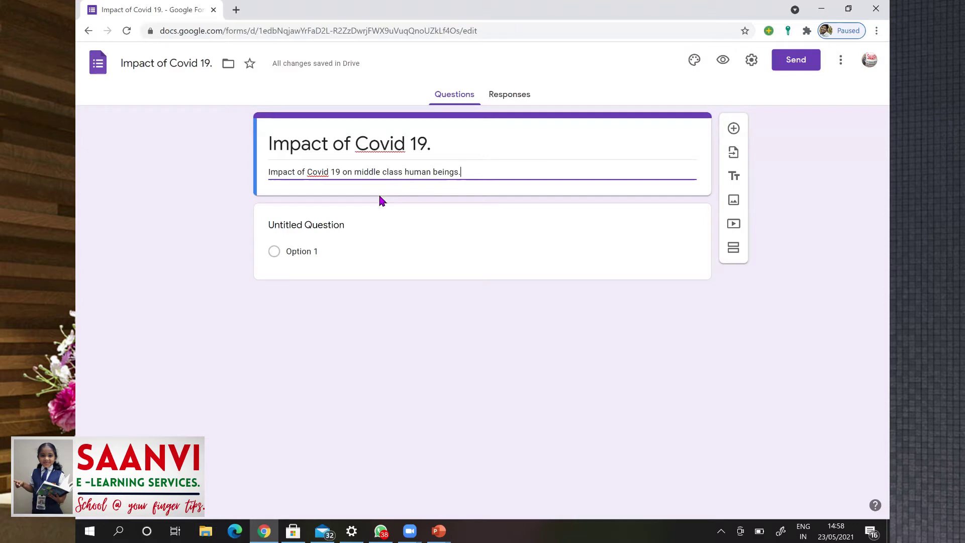
# Set up the first question as a required short-answer question titled "Name"
pyautogui.click(347, 226)
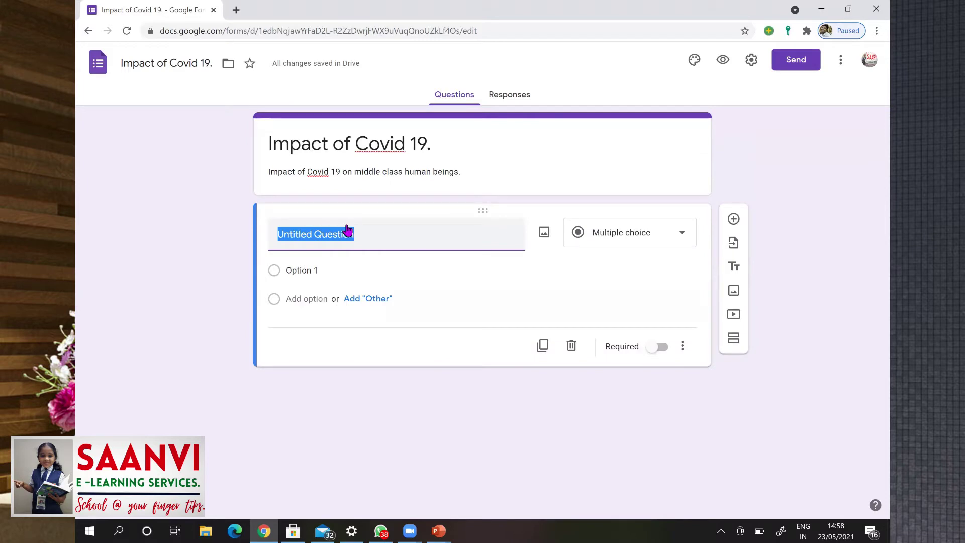
pyautogui.write('Name')
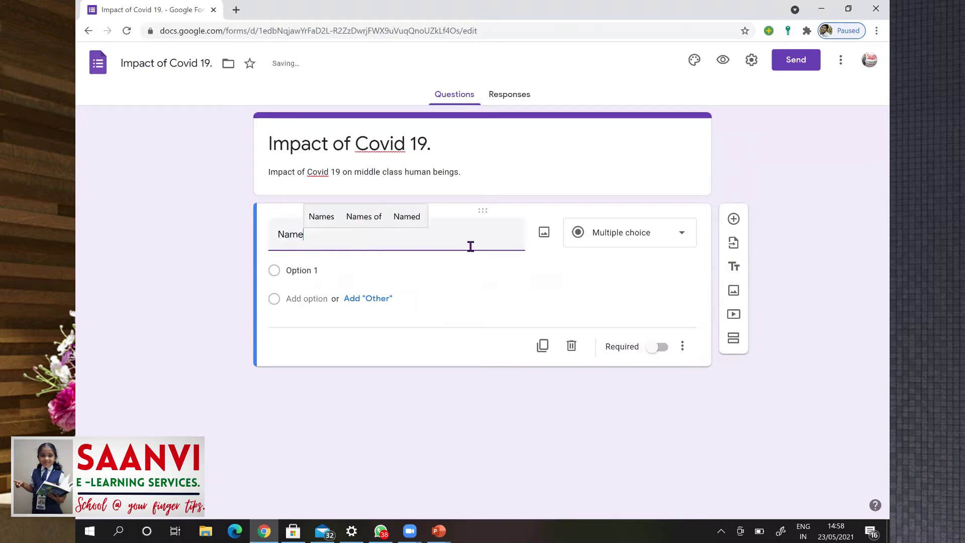
pyautogui.click(654, 238)
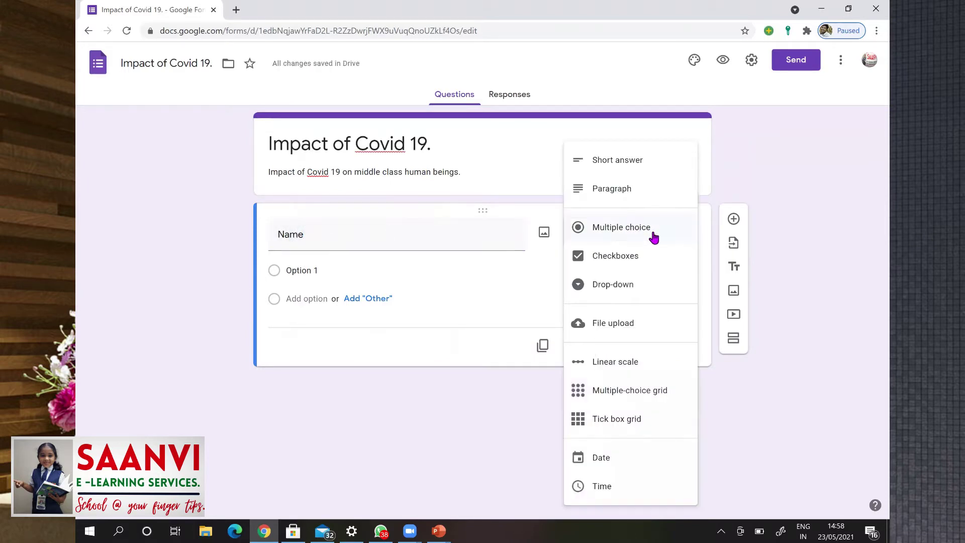
pyautogui.click(631, 160)
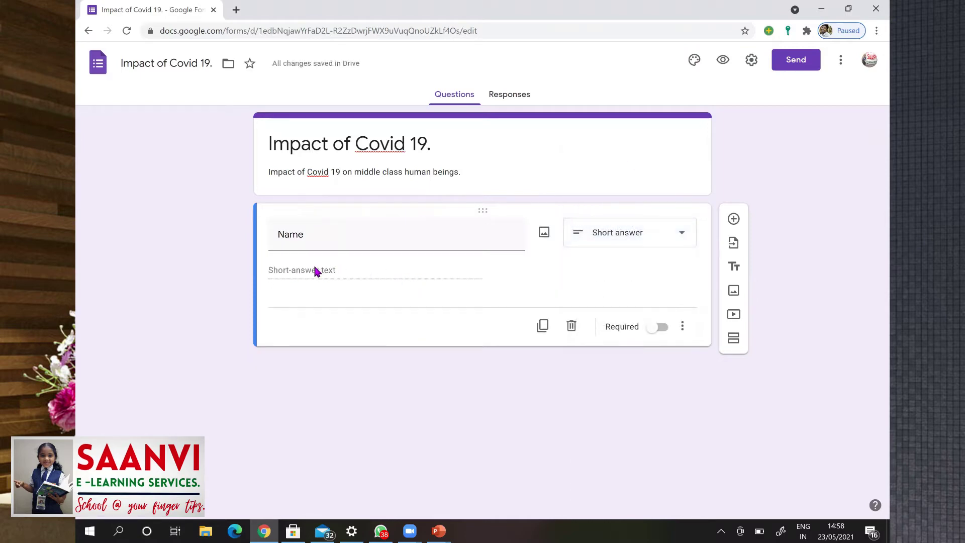
pyautogui.click(661, 328)
pyautogui.click(662, 328)
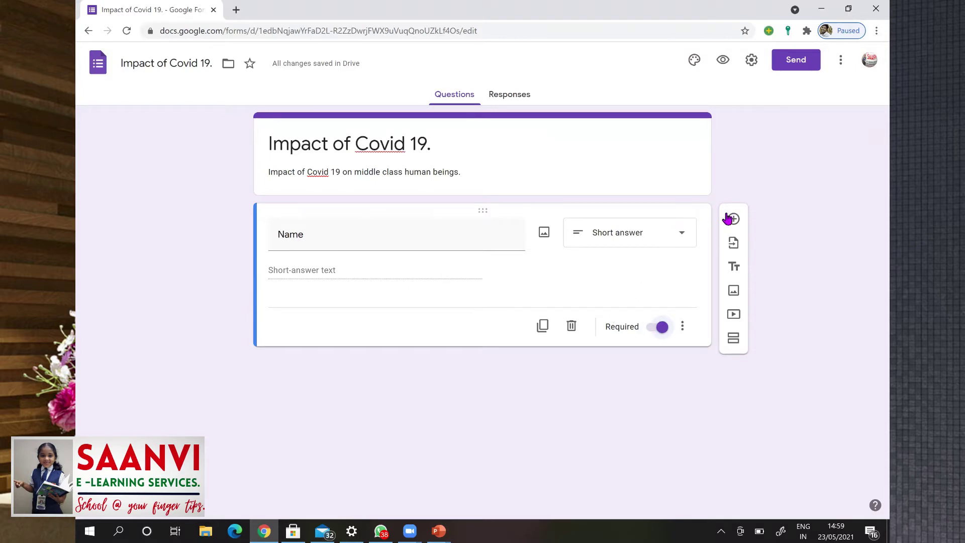
# Duplicate the Name question and retitle the copy "Phone Number"
pyautogui.click(544, 326)
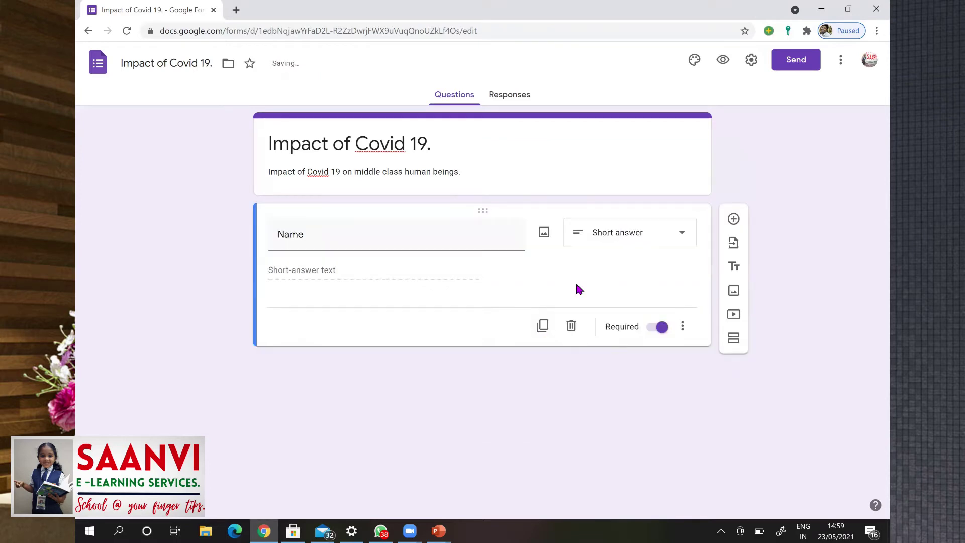
pyautogui.click(543, 326)
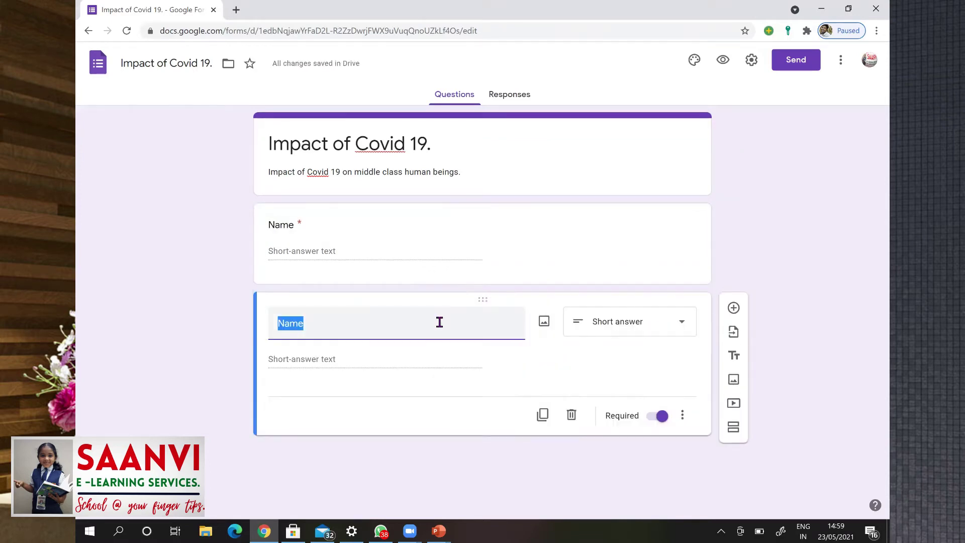
pyautogui.write('Phone')
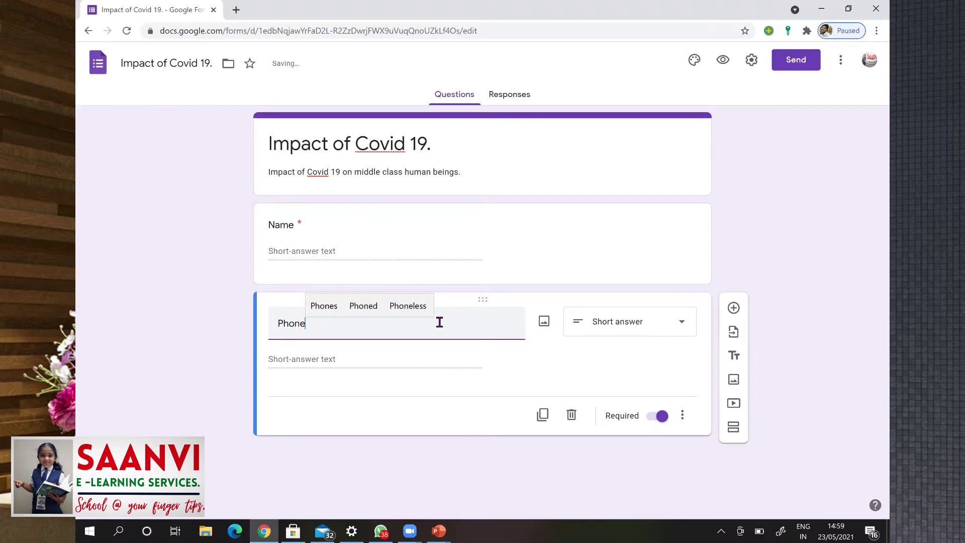
pyautogui.write(' Number')
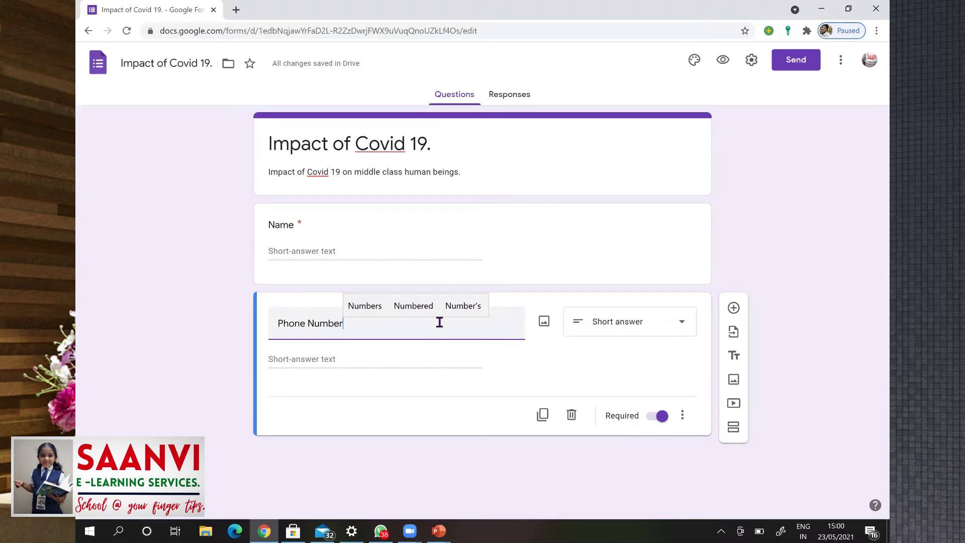
# Add response validation to the Phone Number question with the Number type and the "Is number" condition
pyautogui.click(682, 416)
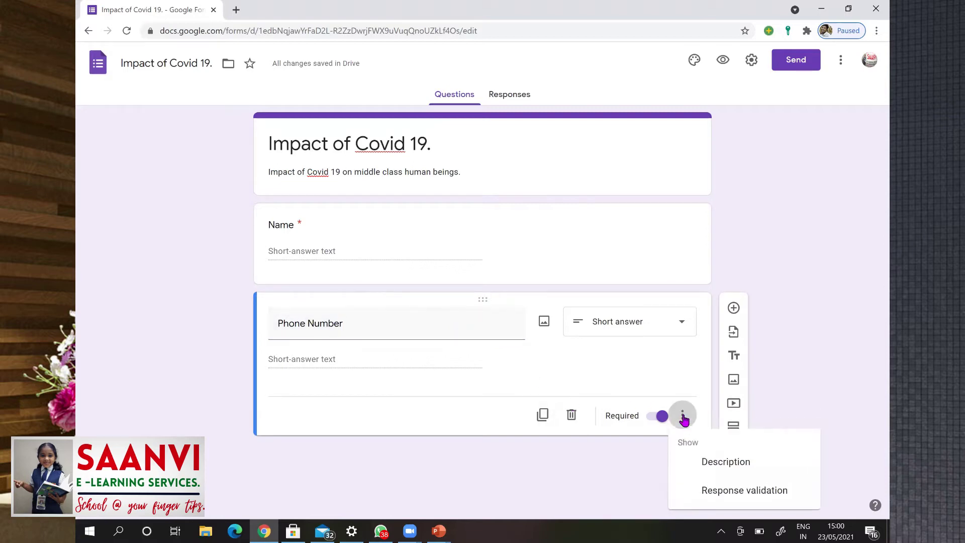
pyautogui.click(709, 496)
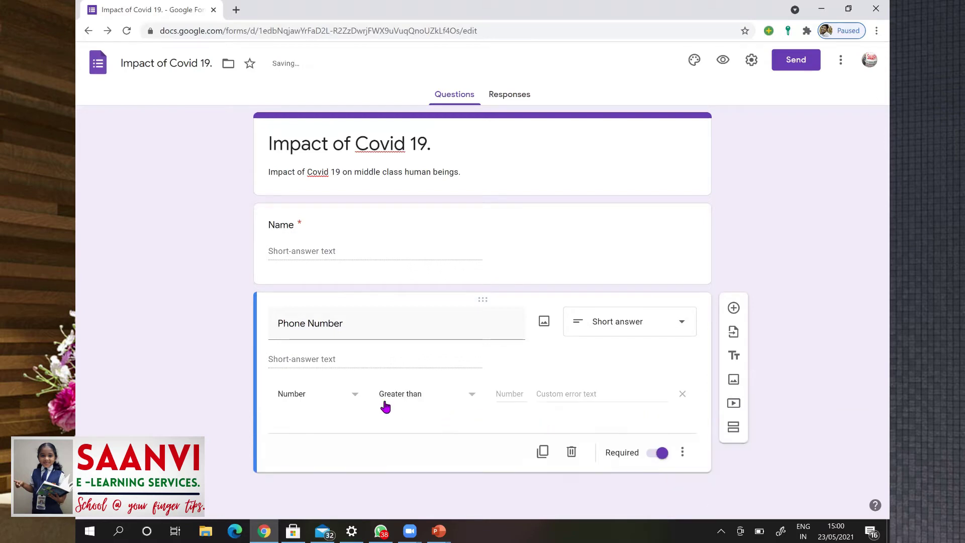
pyautogui.click(469, 397)
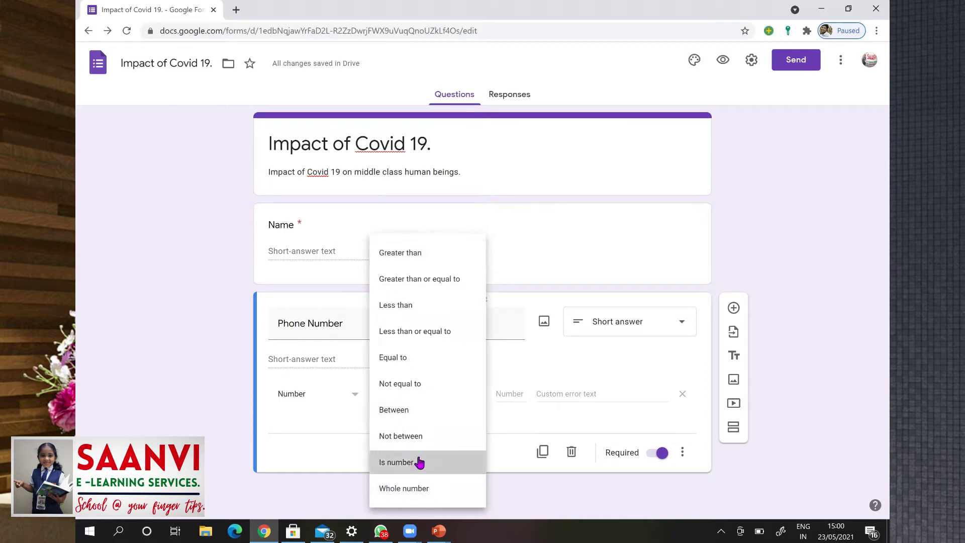
pyautogui.click(409, 461)
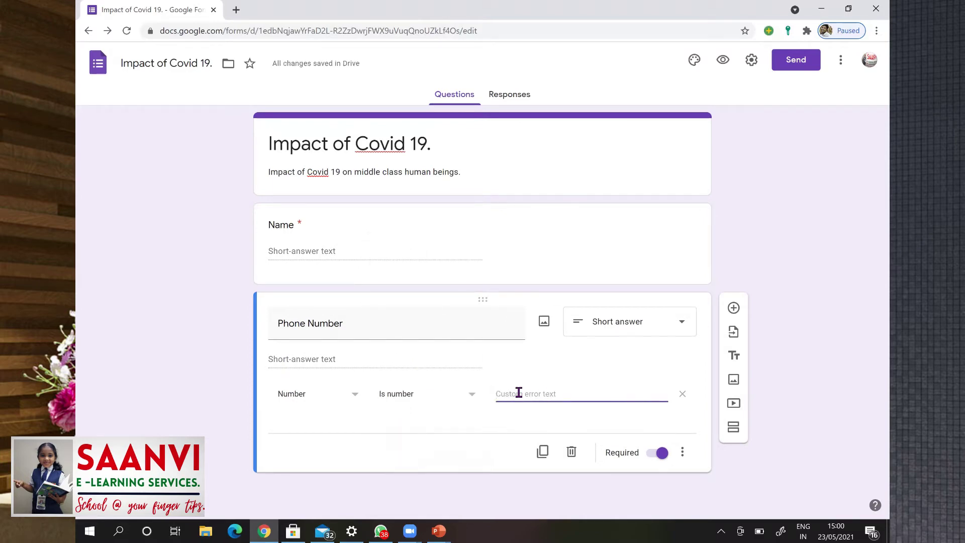
# Enter "Please enter a valid number." as the custom error text for the Phone Number validation
pyautogui.write('Pl')
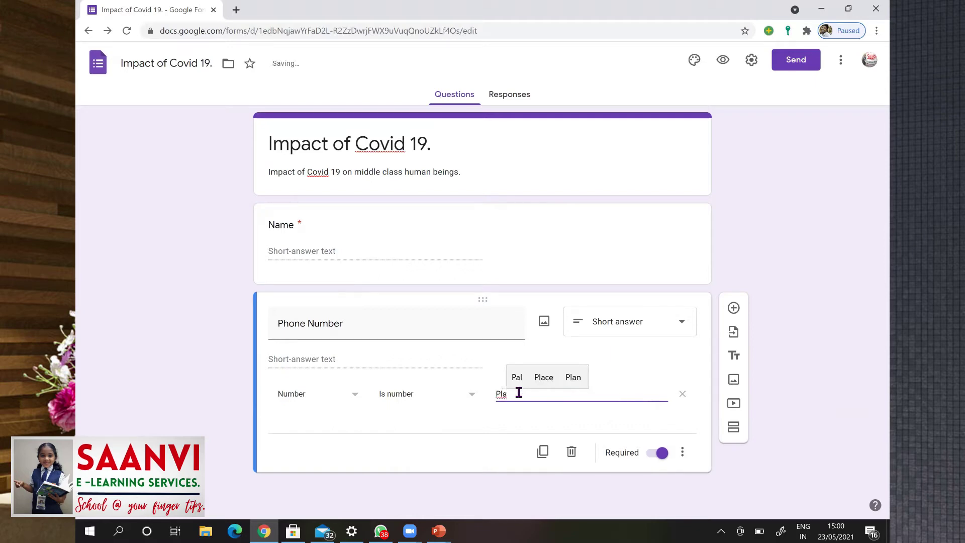
pyautogui.write('es')
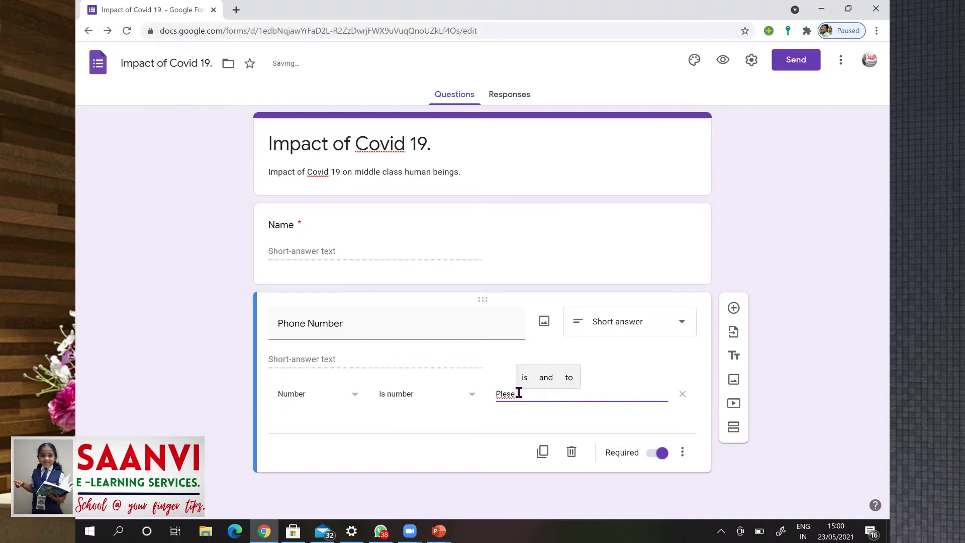
pyautogui.press('BackSpace')
pyautogui.press('BackSpace')
pyautogui.write('ase')
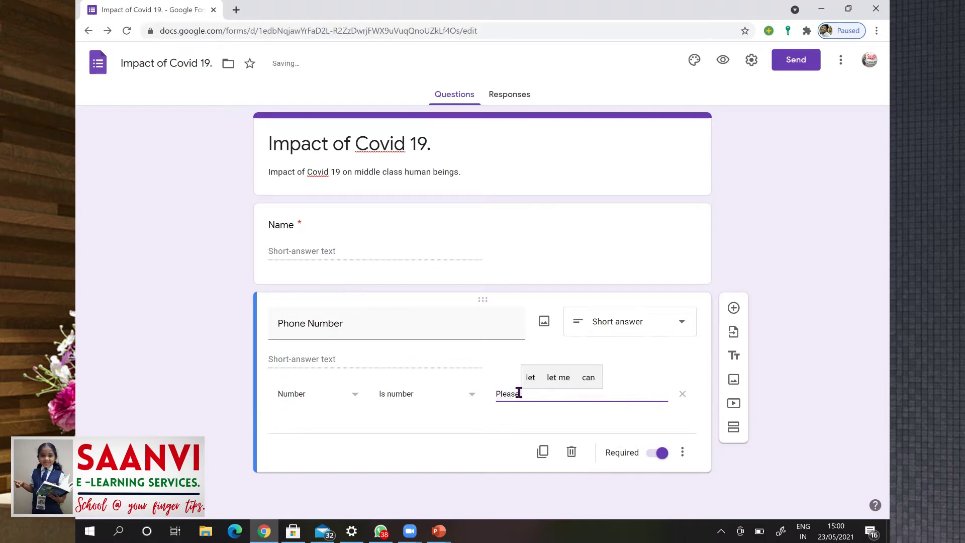
pyautogui.write(' enter a ')
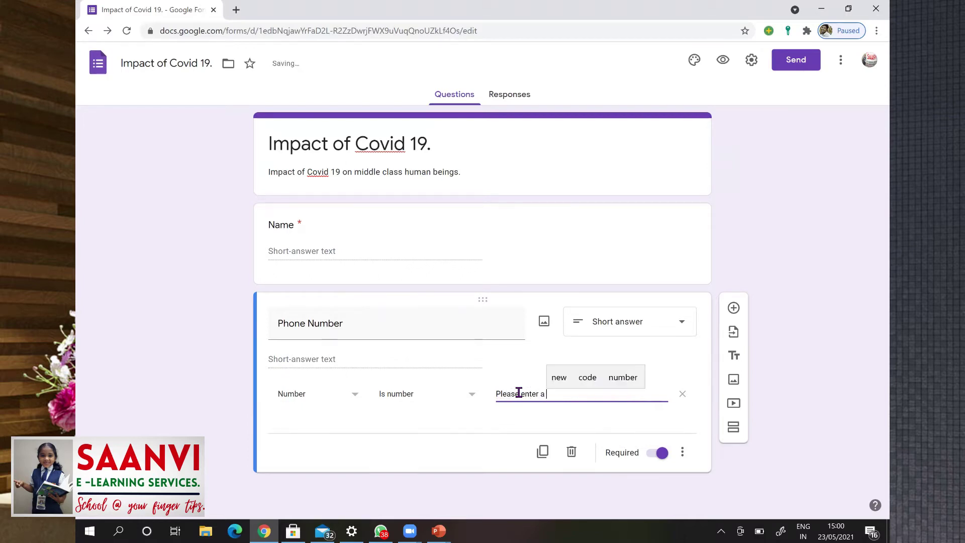
pyautogui.write('valid ')
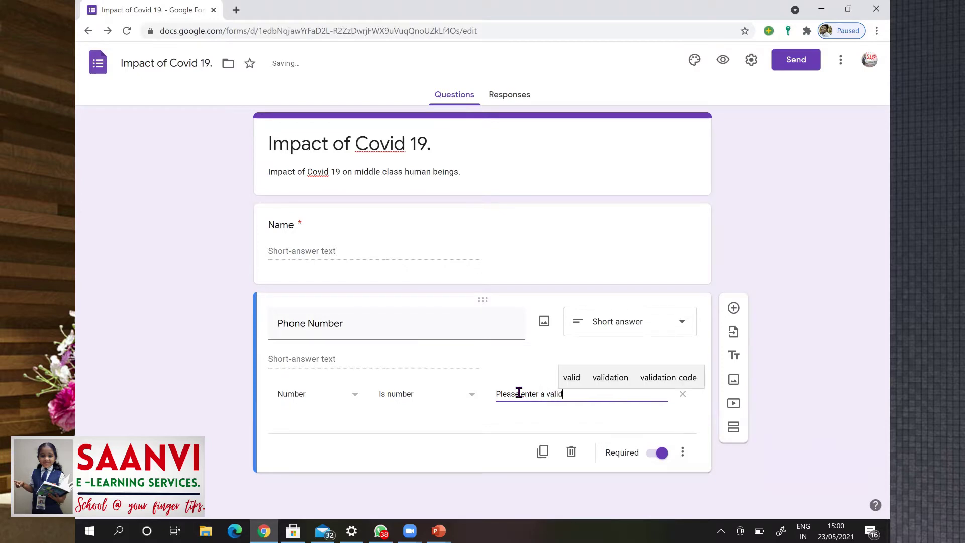
pyautogui.write('number.')
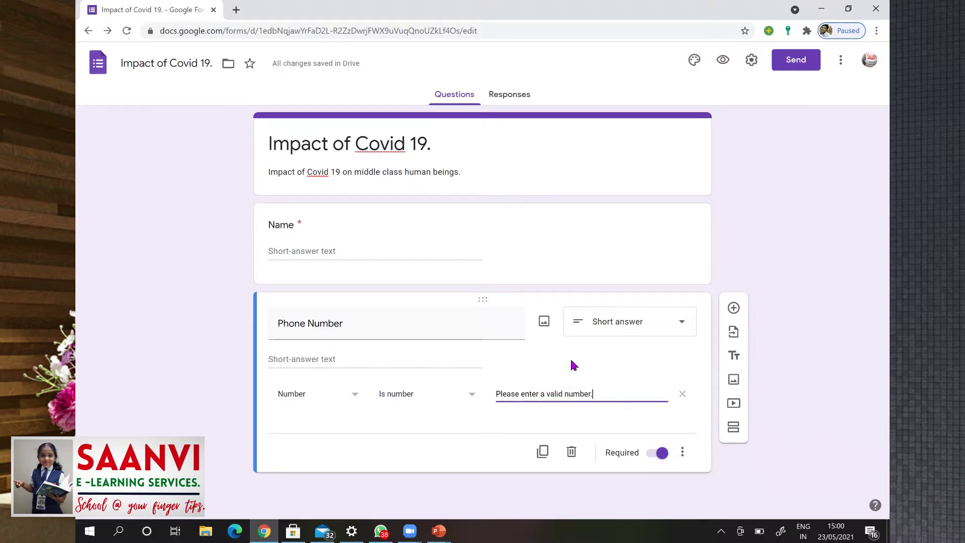
# Duplicate the Phone Number question, retitle the copy "Address." and make it a Paragraph question
pyautogui.click(543, 452)
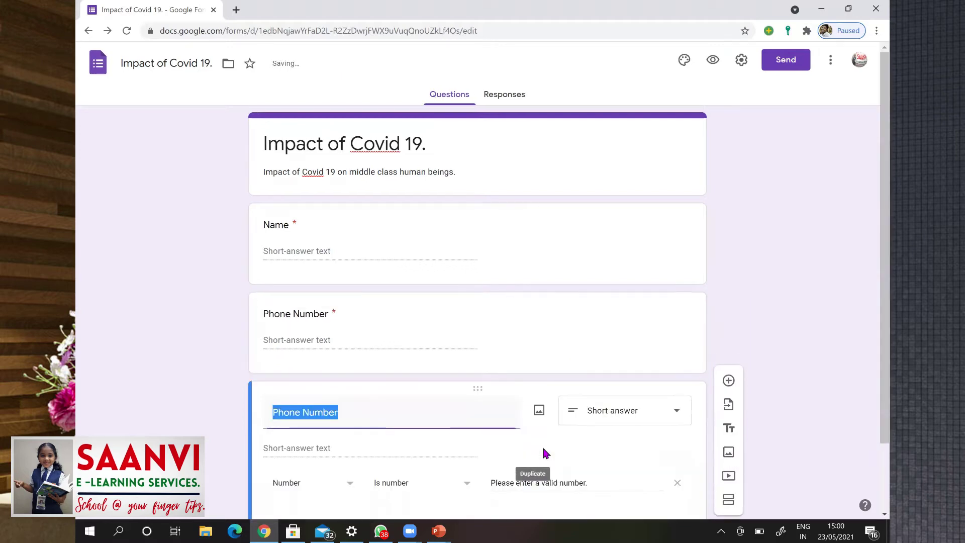
pyautogui.write('Addr')
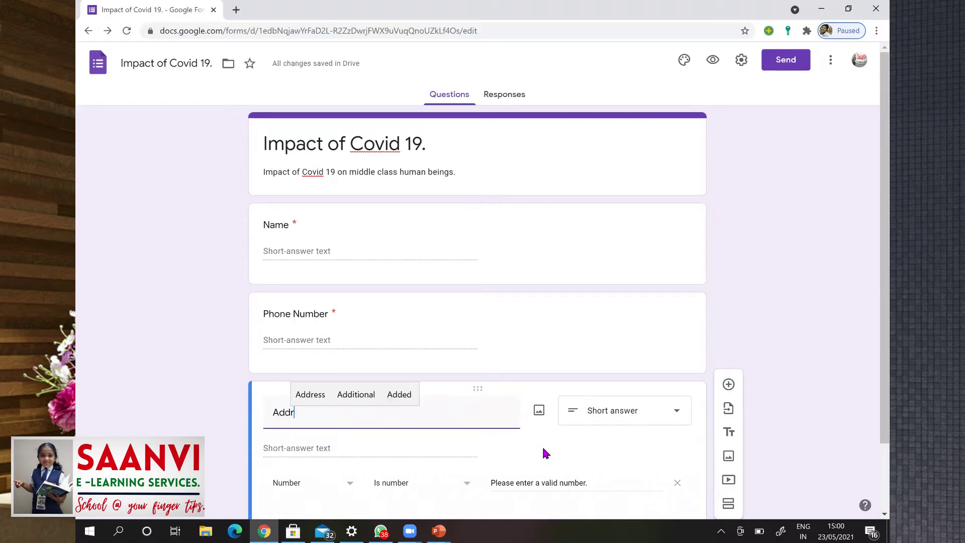
pyautogui.write('ess.')
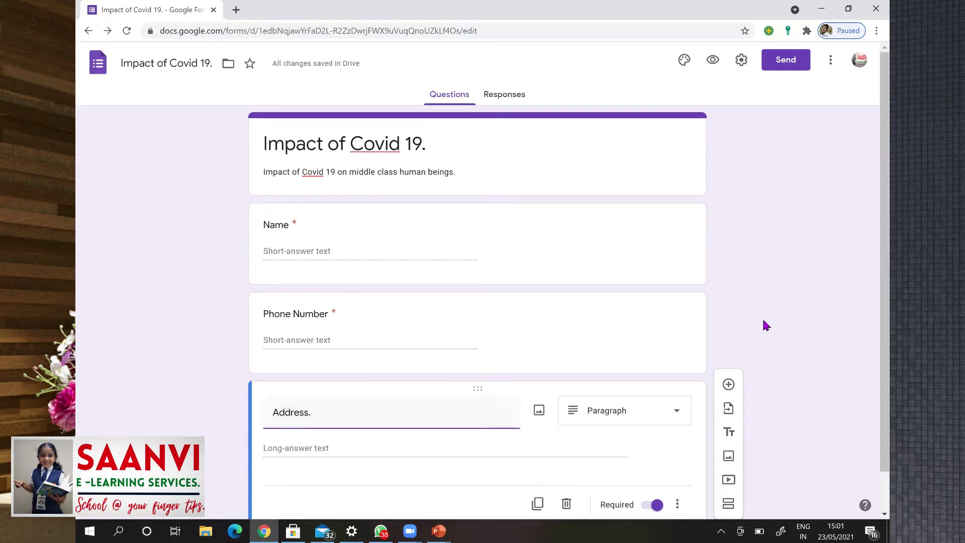
# Duplicate the Address question and set the copy up as a short-answer question titled "Age"
pyautogui.scroll(-1, 536, 388)
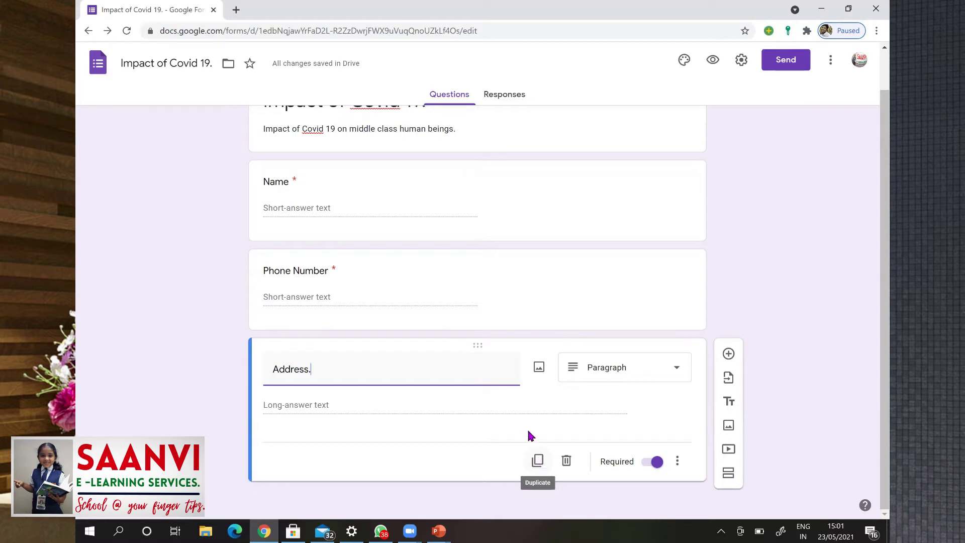
pyautogui.click(537, 461)
pyautogui.write('Age')
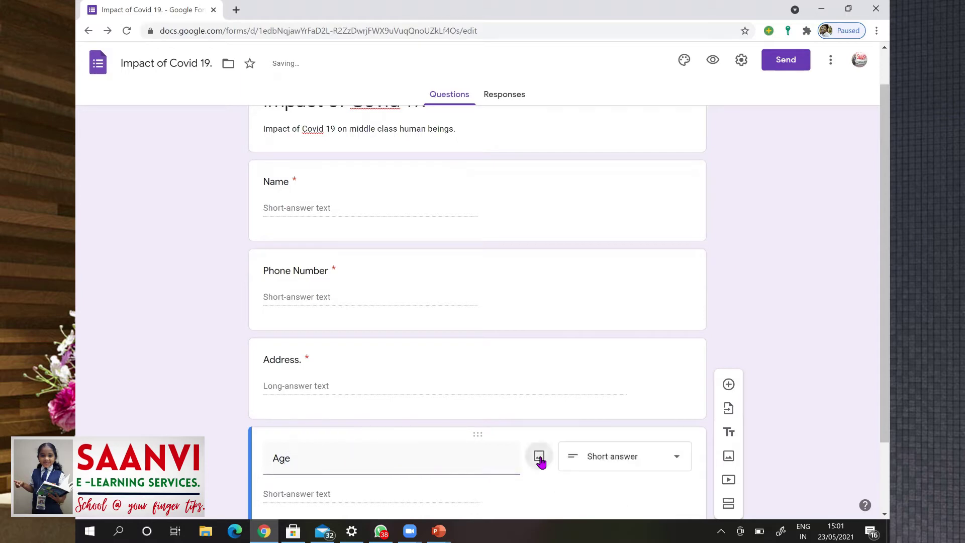
# Add response validation to the Age question requiring a number between 20 and 80
pyautogui.moveTo(870, 279); pyautogui.dragTo(869, 385)
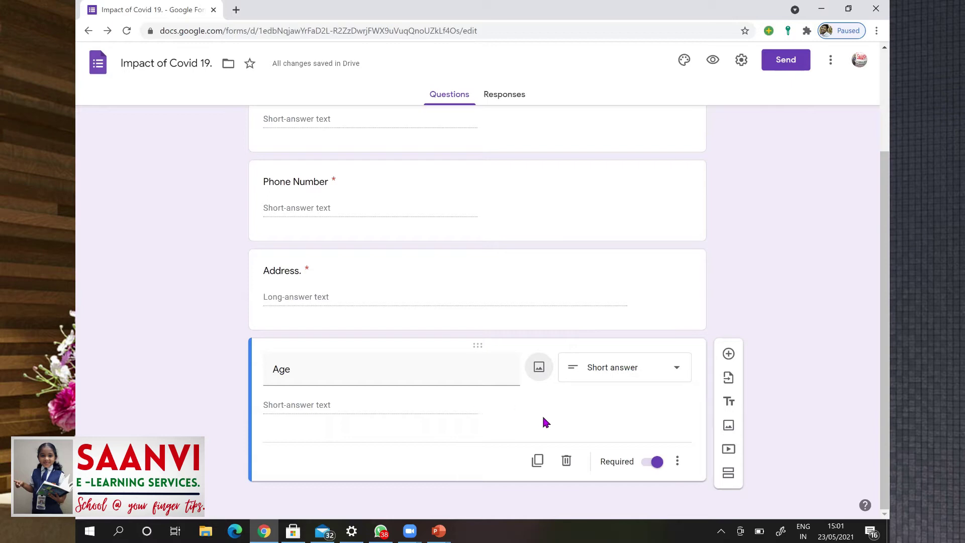
pyautogui.click(677, 461)
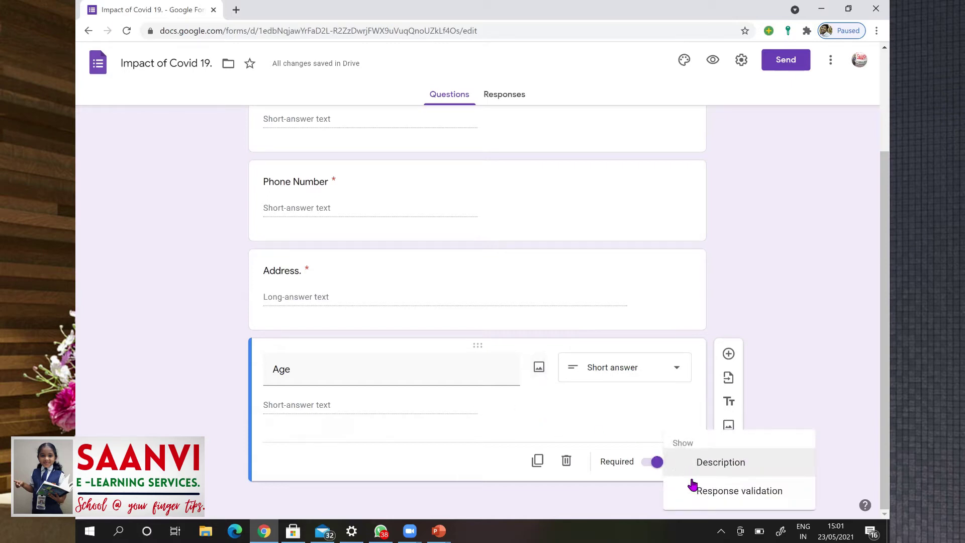
pyautogui.click(698, 492)
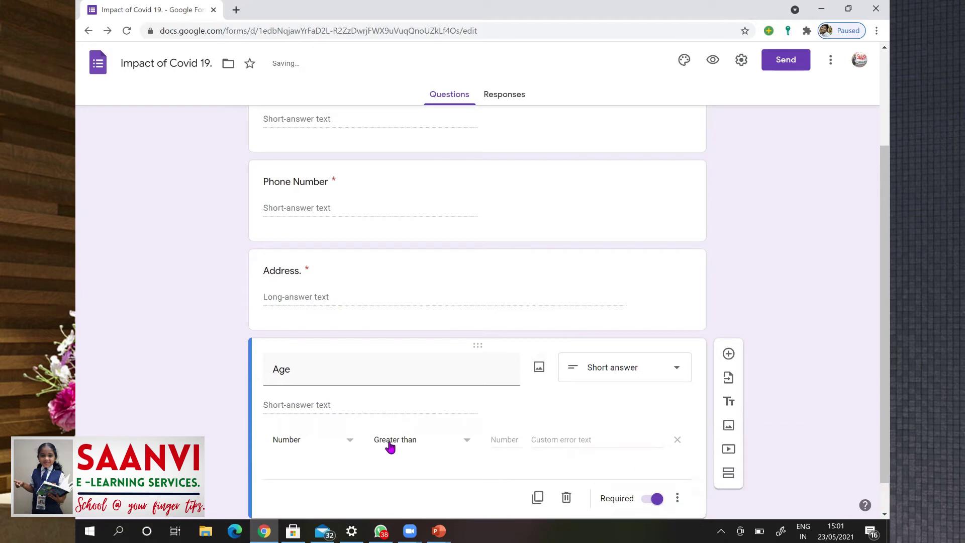
pyautogui.click(464, 441)
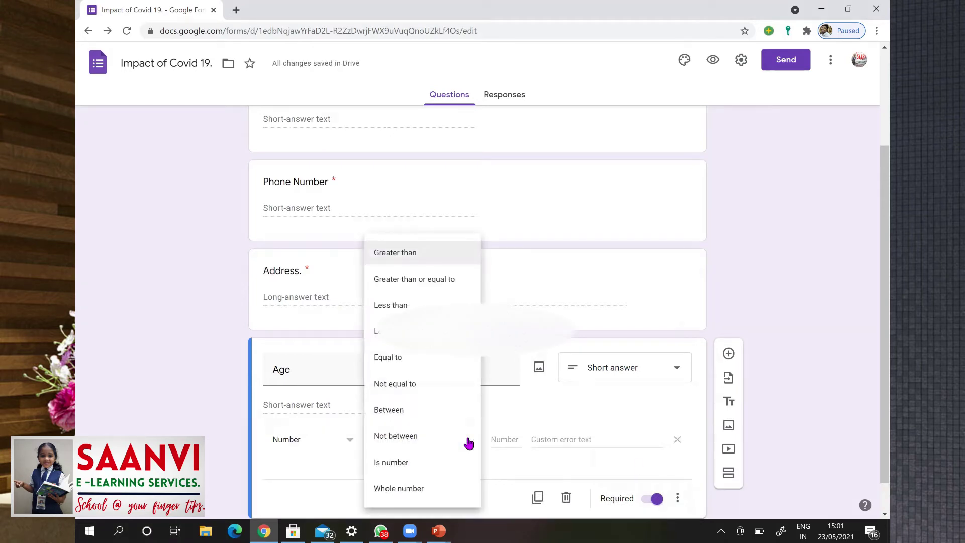
pyautogui.click(442, 411)
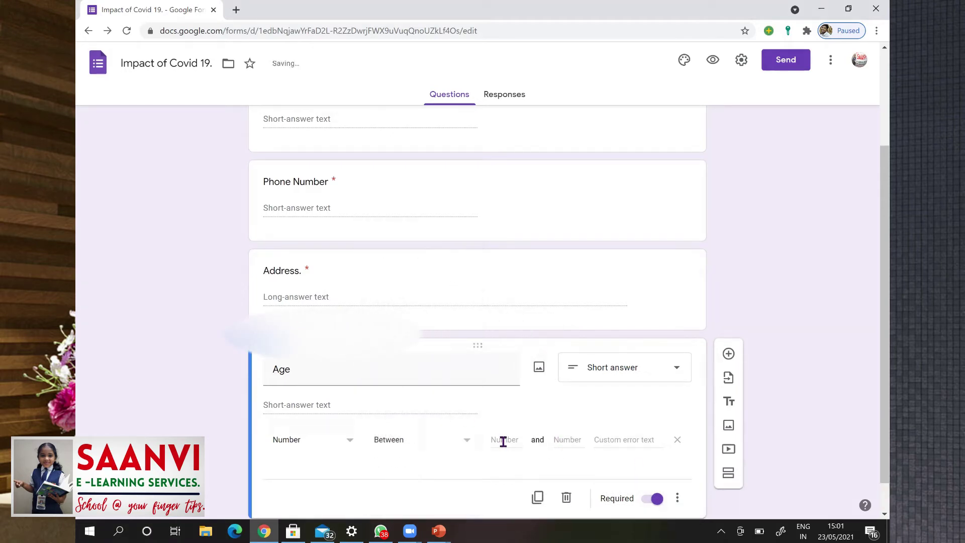
pyautogui.click(503, 441)
pyautogui.write('20')
pyautogui.click(571, 440)
pyautogui.write('80')
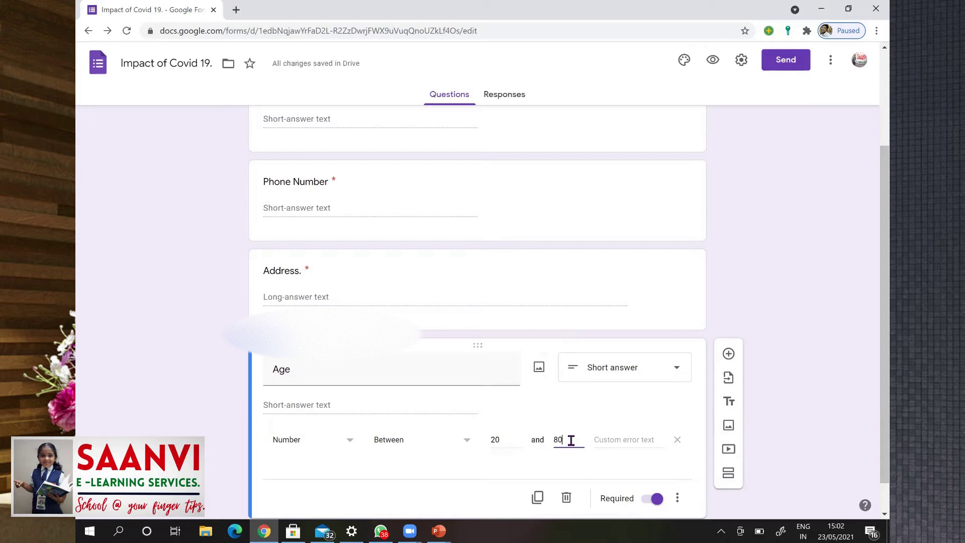
# Enter "You are not eligible to participate in the survey." as the custom error text for the Age validation
pyautogui.click(610, 439)
pyautogui.write('You are not eligil')
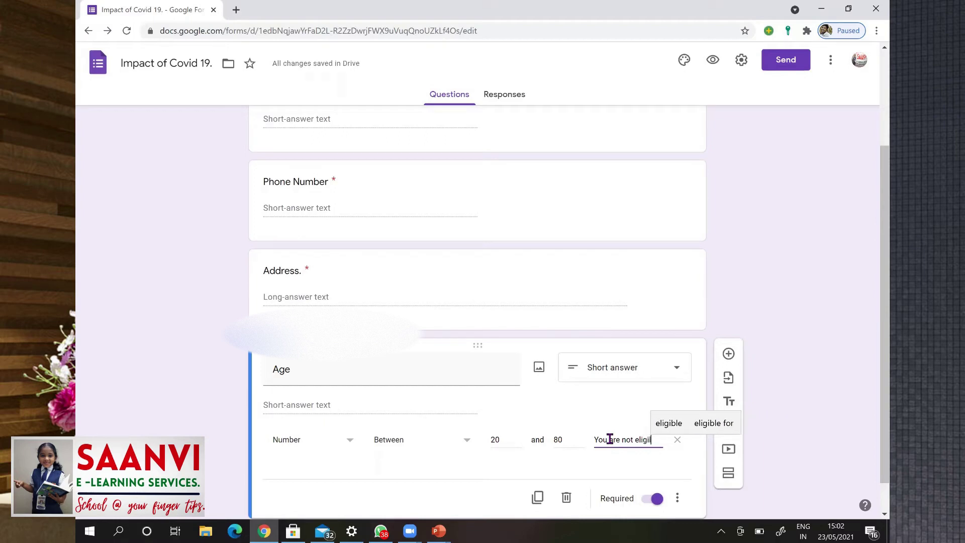
pyautogui.press('BackSpace')
pyautogui.write('ble to participate')
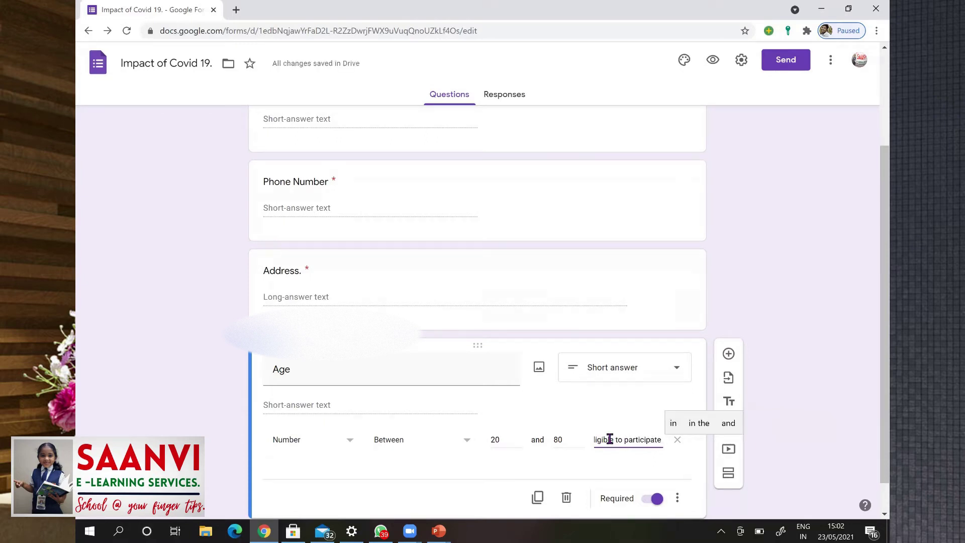
pyautogui.write(' in the survey.')
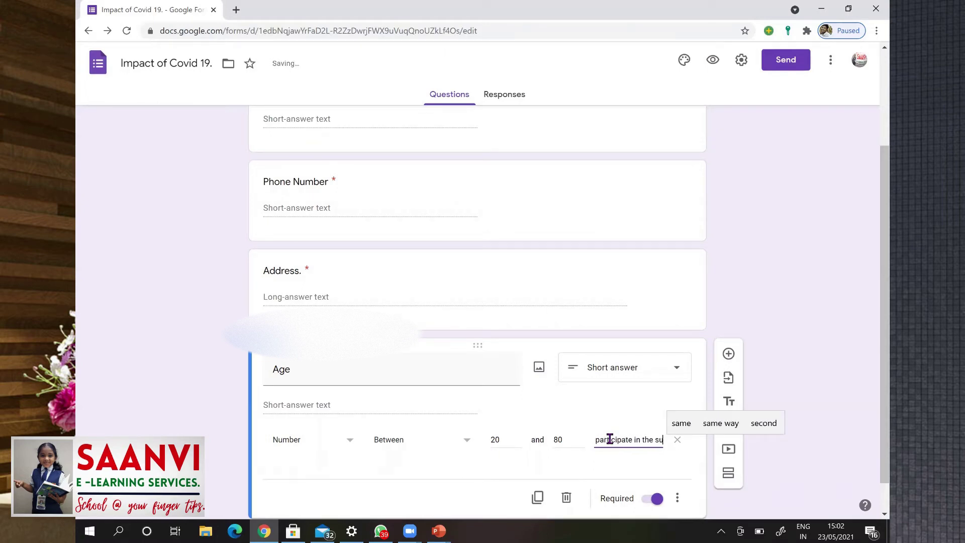
# Duplicate the Age question as a multiple-choice question titled "Gendre" with the options "Male" and "Female"
pyautogui.click(538, 500)
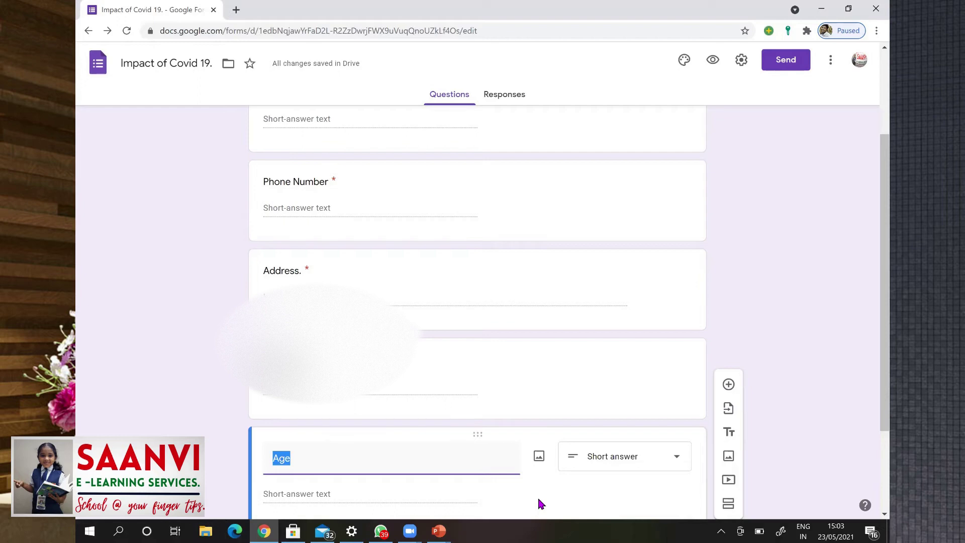
pyautogui.click(625, 331)
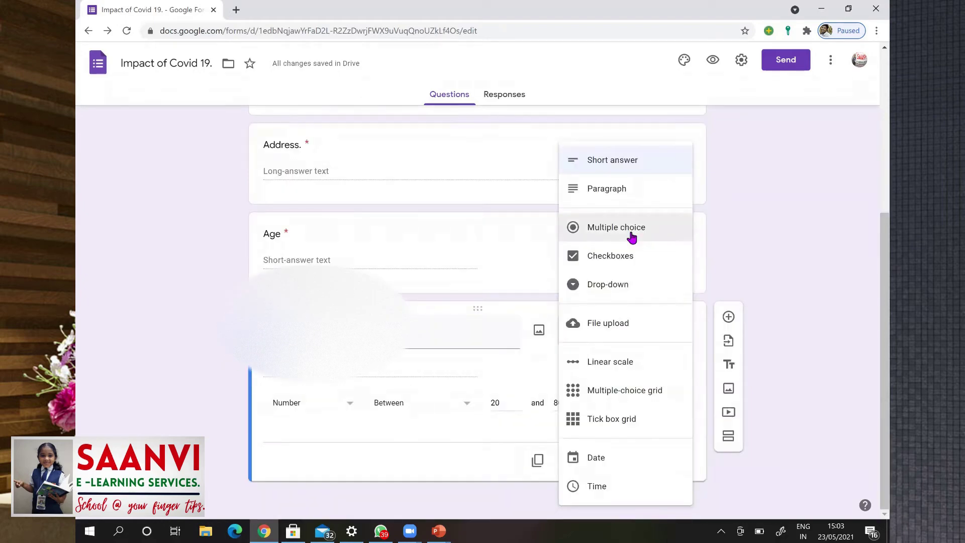
pyautogui.click(631, 236)
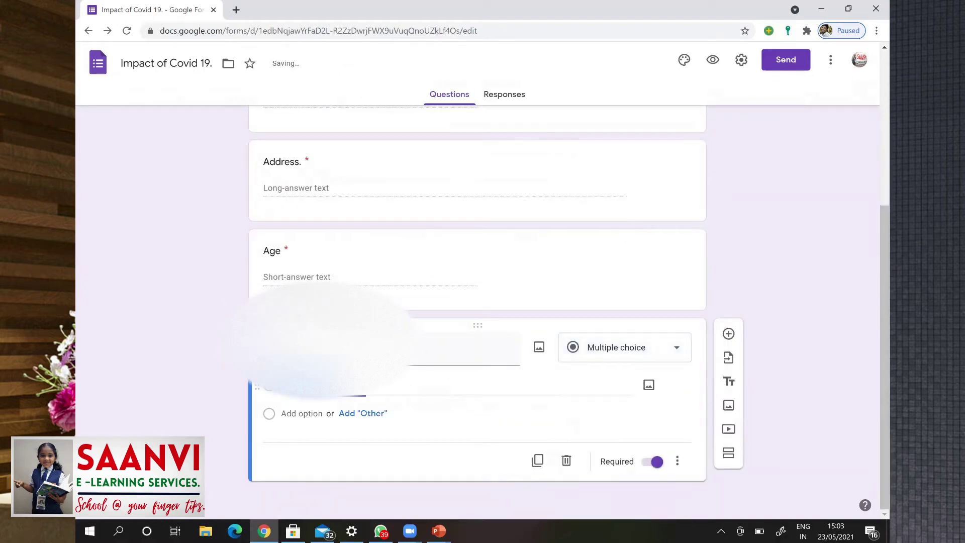
pyautogui.write('Male')
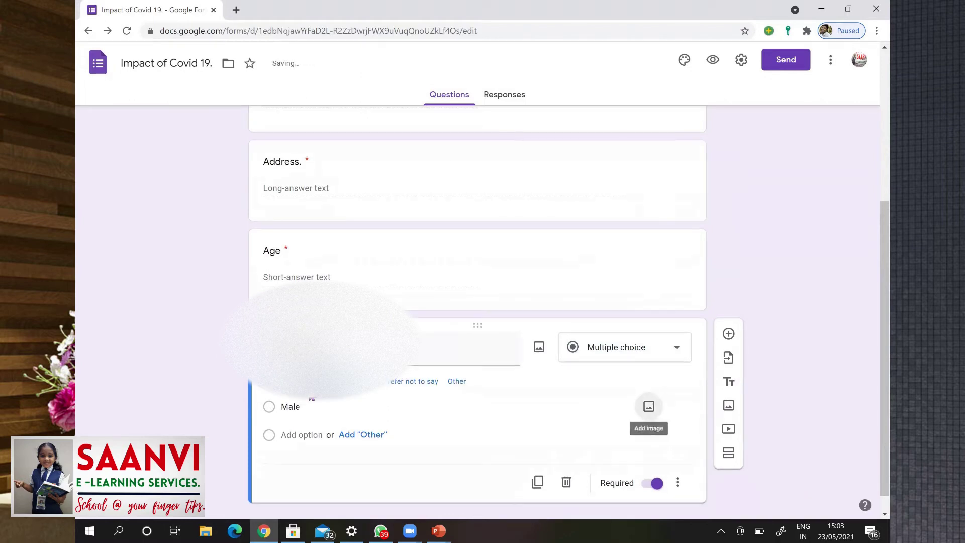
pyautogui.press('Tab')
pyautogui.write('Female')
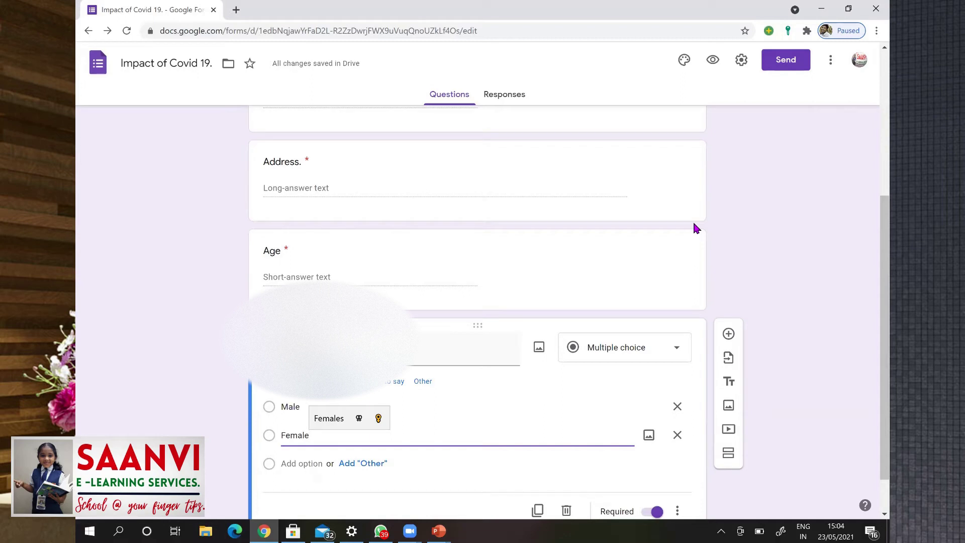
# Add a second section after the gender question and title it "Impact of Covid 19."
pyautogui.click(728, 455)
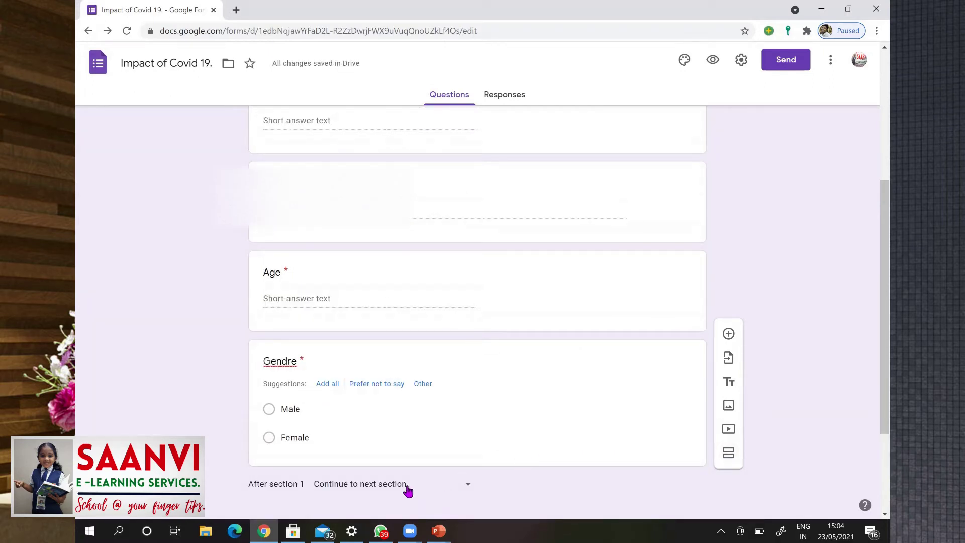
pyautogui.click(464, 487)
pyautogui.click(865, 415)
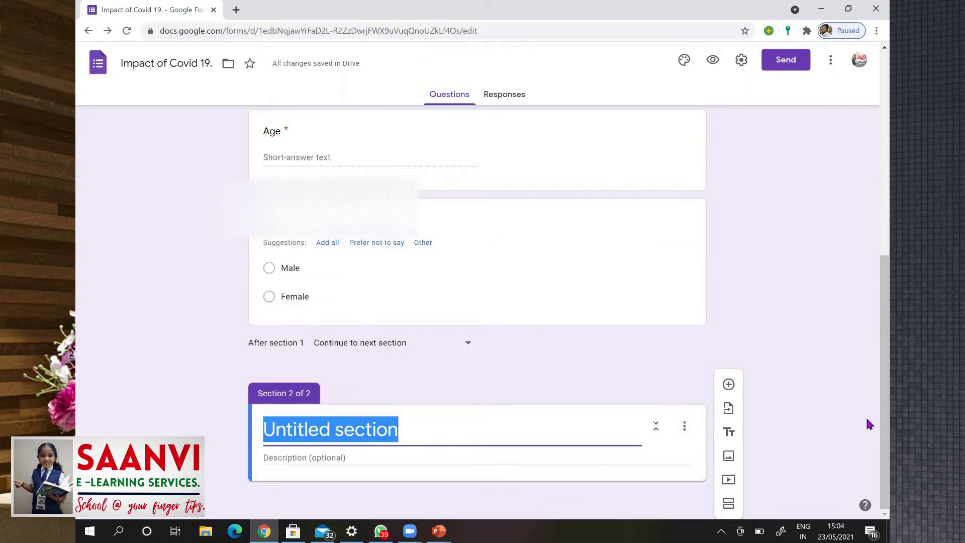
pyautogui.write('Impac')
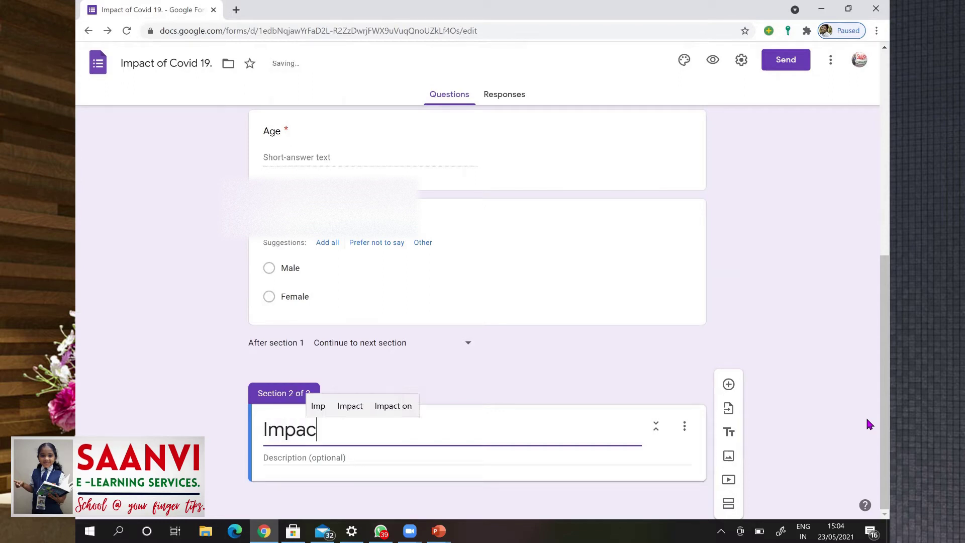
pyautogui.write('t of Co')
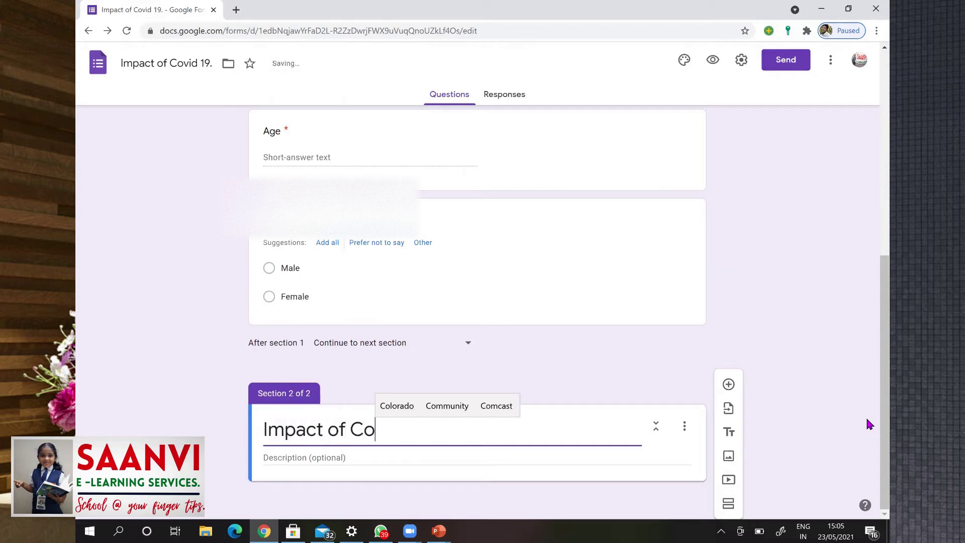
pyautogui.write('vid 1')
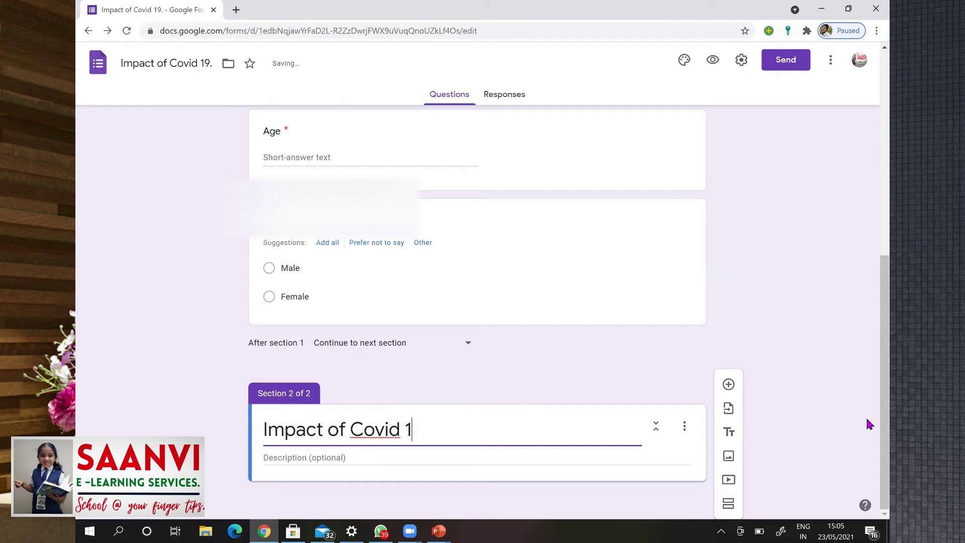
pyautogui.write('9.')
# Add a multiple-choice question titled "Profession" to the second section
pyautogui.click(728, 385)
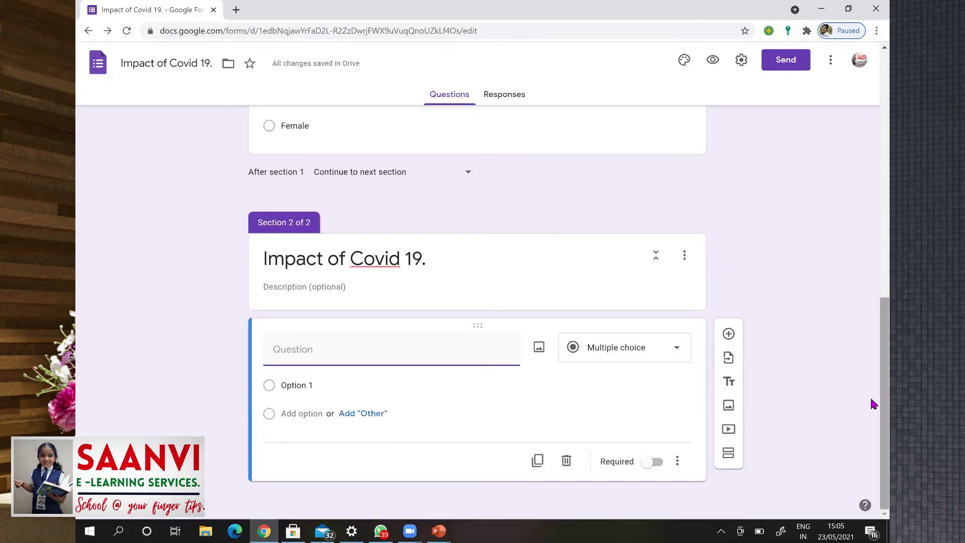
pyautogui.write('Profession')
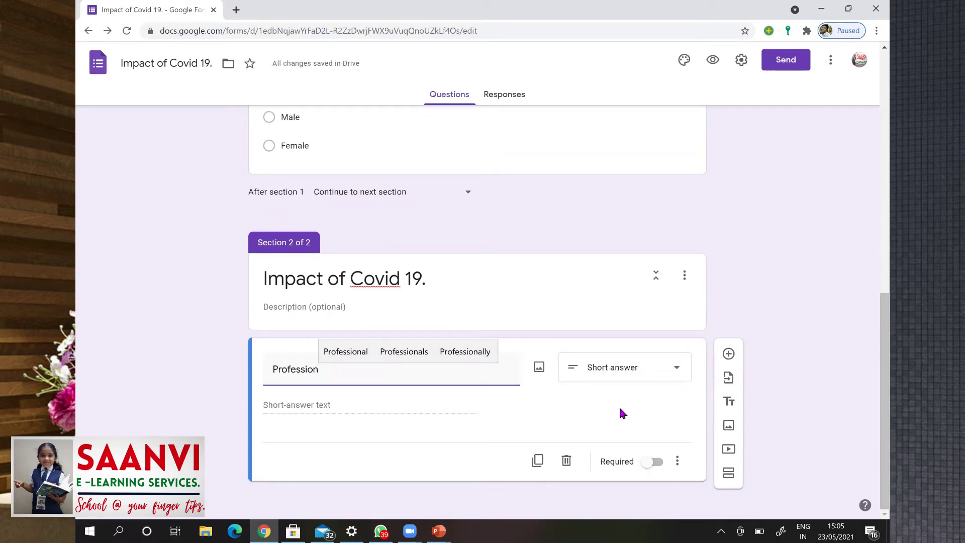
pyautogui.click(643, 367)
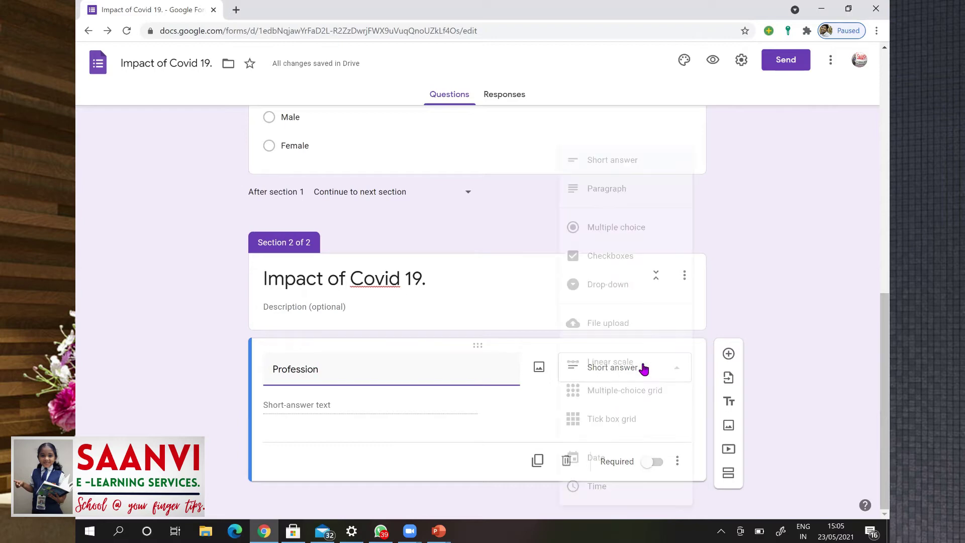
pyautogui.click(629, 227)
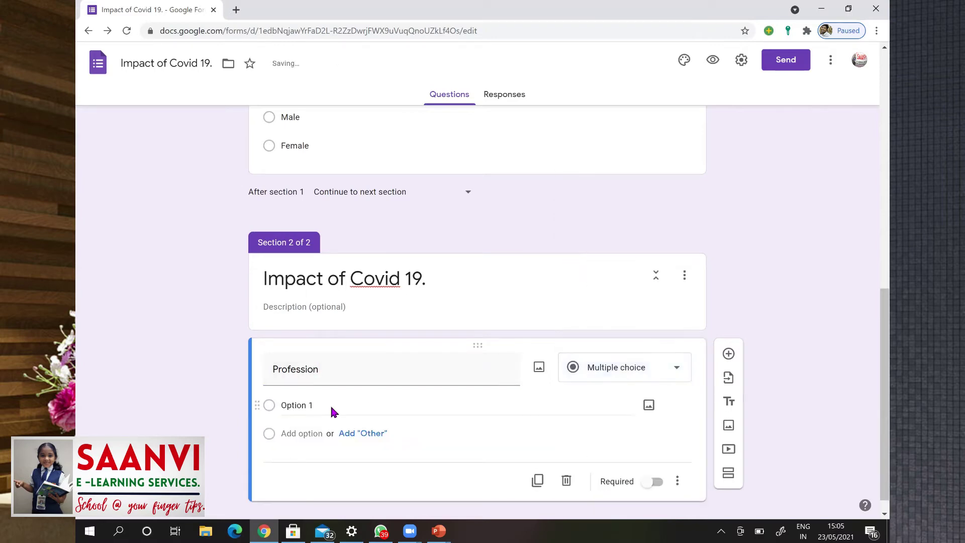
# Enter "Govt. Employee" and "Pvt. Employee." as the first two options of the Profession question
pyautogui.click(308, 405)
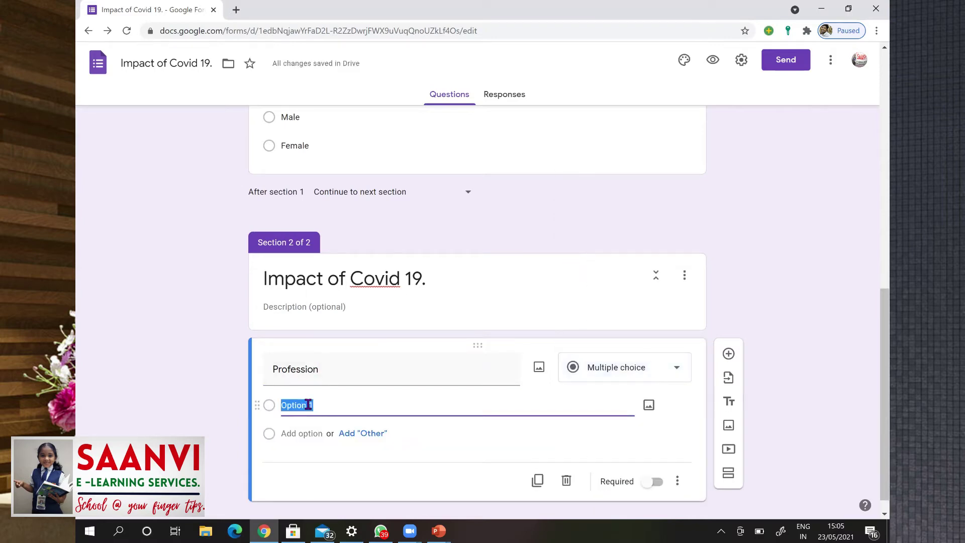
pyautogui.write('Govt. Employee')
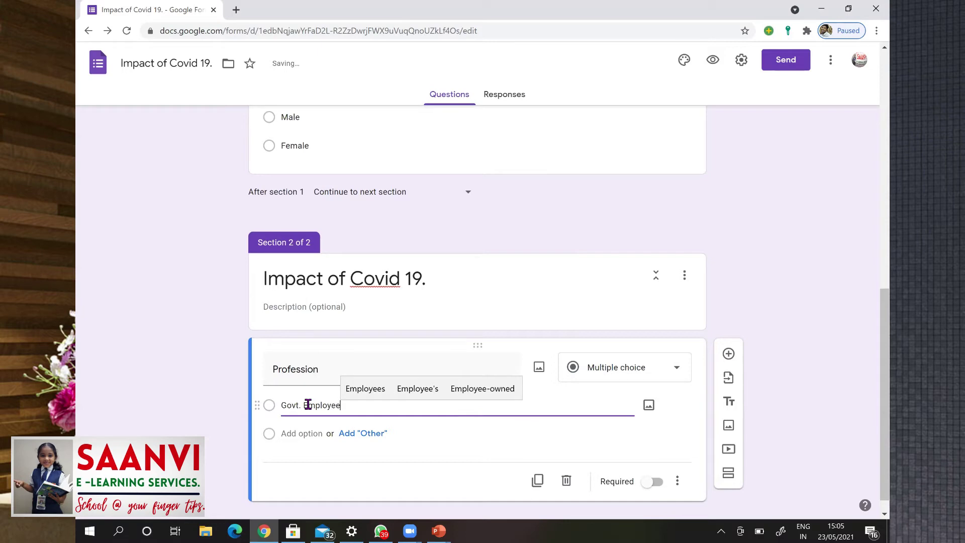
pyautogui.press('Escape')
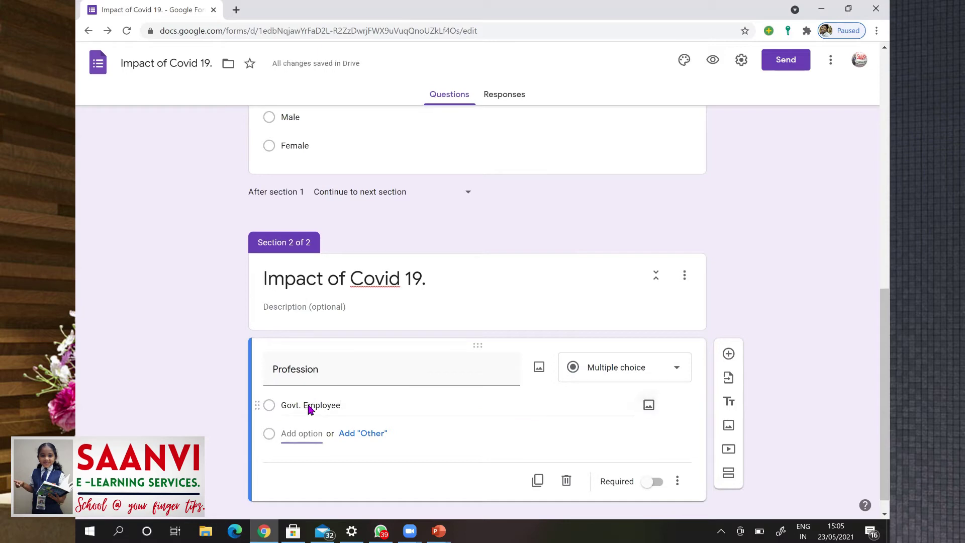
pyautogui.write('Pv')
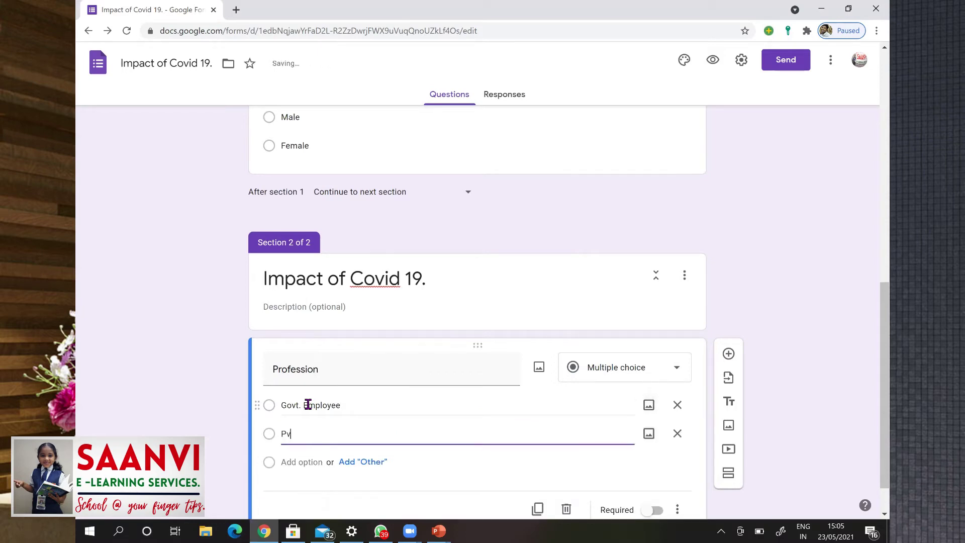
pyautogui.write('t. Em')
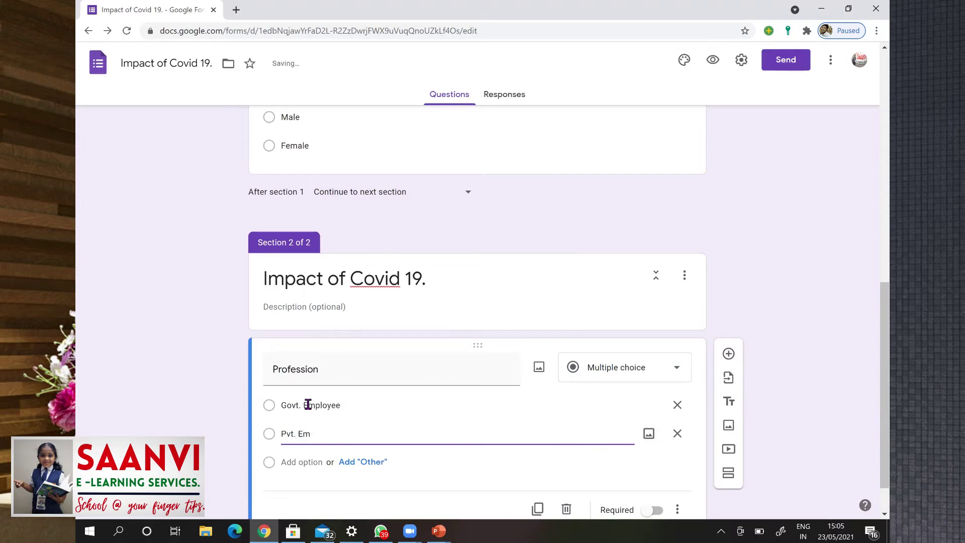
pyautogui.write('ploye')
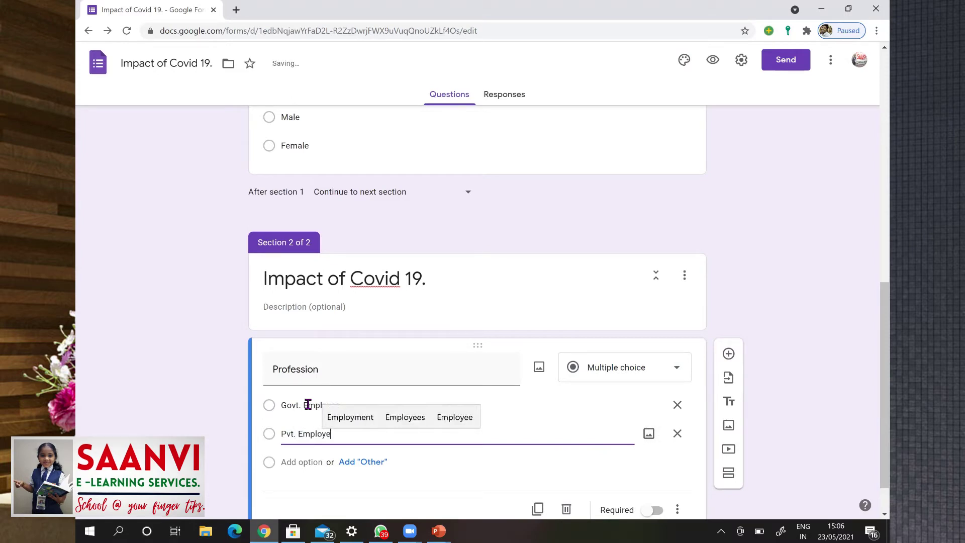
pyautogui.write('e.')
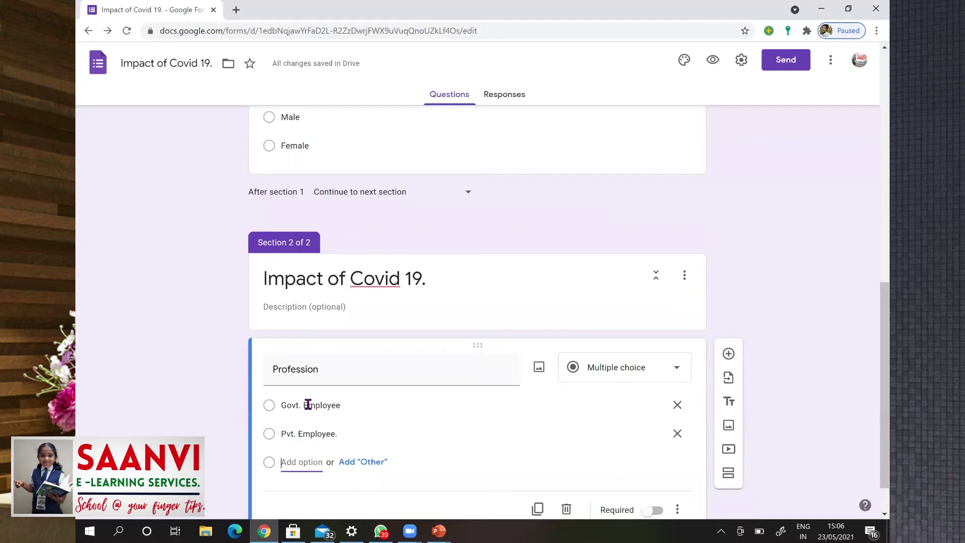
# Add "Business" as the third option of the Profession question and make the question required
pyautogui.write('Busi')
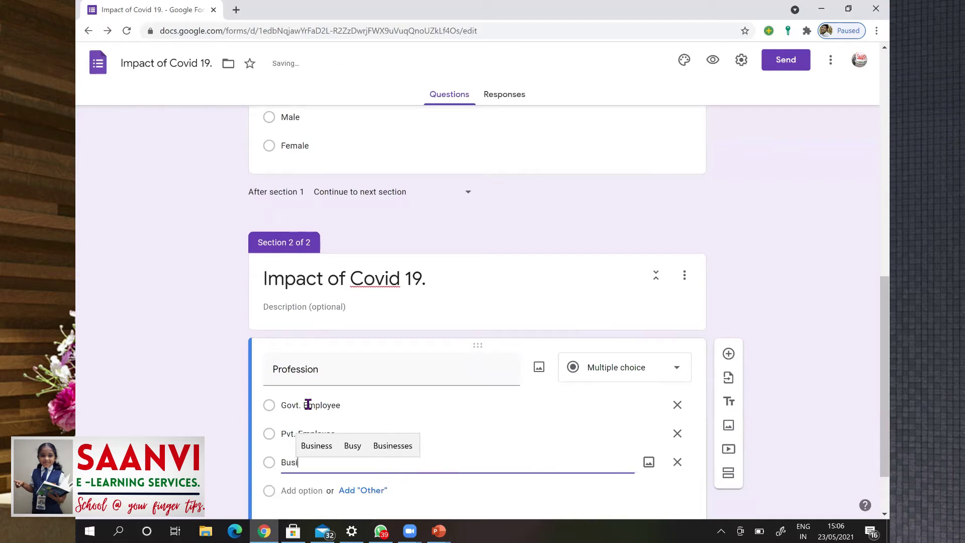
pyautogui.write('ness')
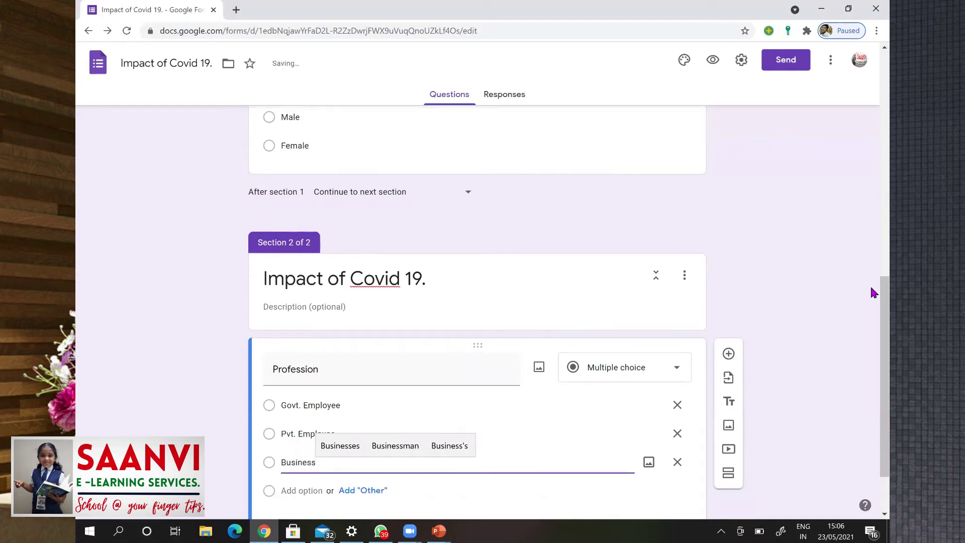
pyautogui.scroll(-2, 872, 347)
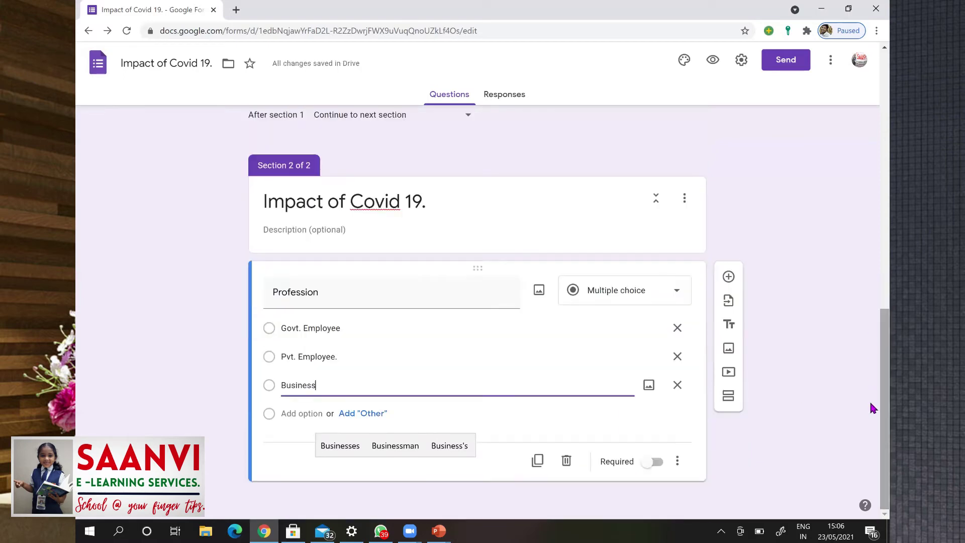
pyautogui.click(538, 461)
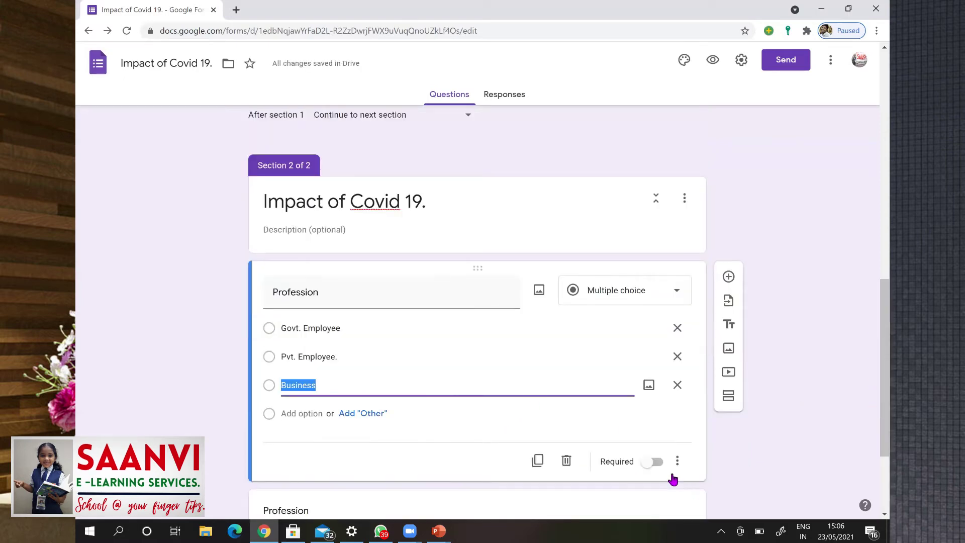
pyautogui.hotkey('ctrl', 'z')
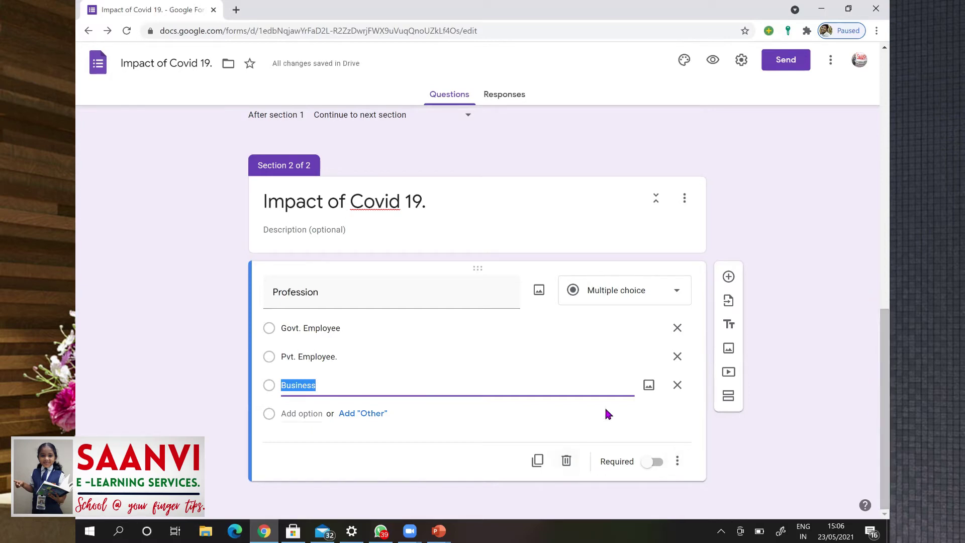
pyautogui.click(655, 462)
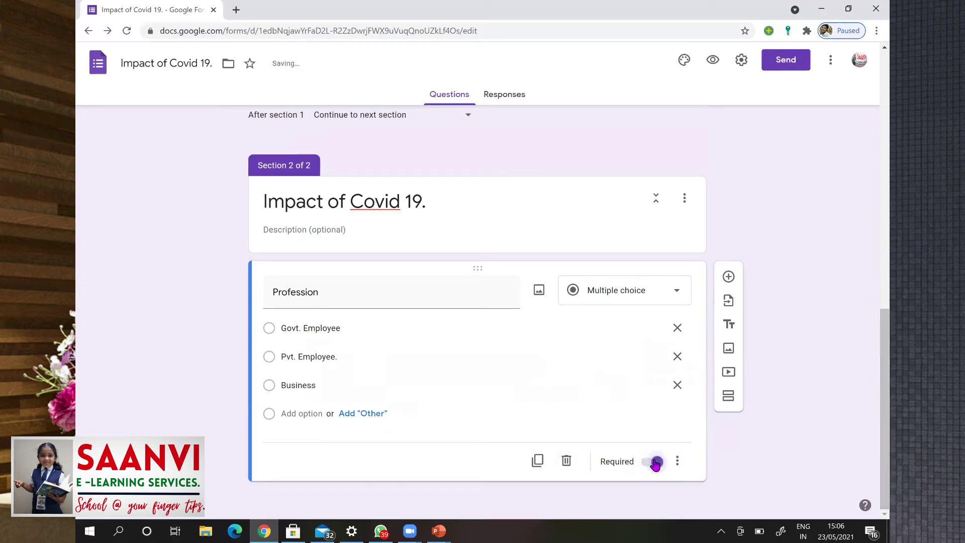
# Duplicate the Profession question and retitle the copy "Was there any impact on your income from march 2020 to January 2021."
pyautogui.click(537, 460)
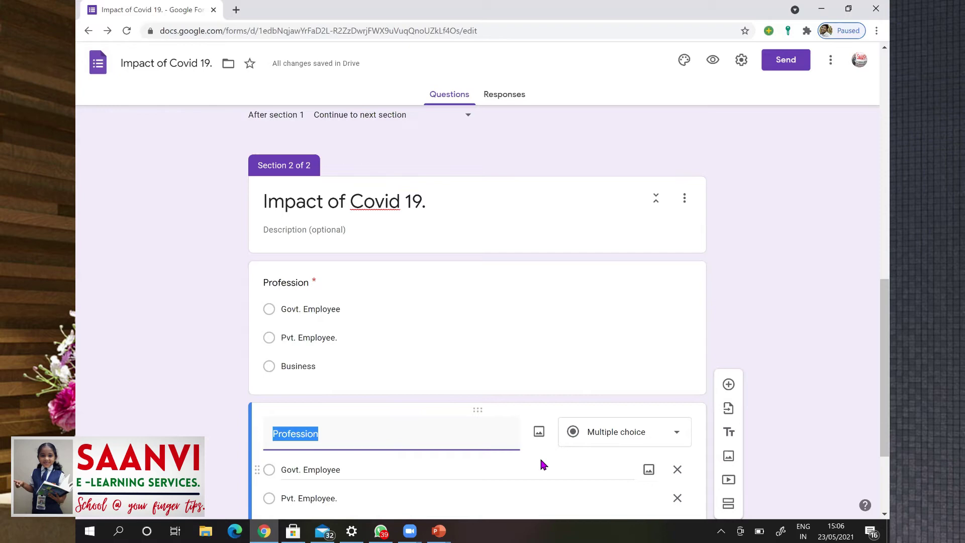
pyautogui.write('Was there any ')
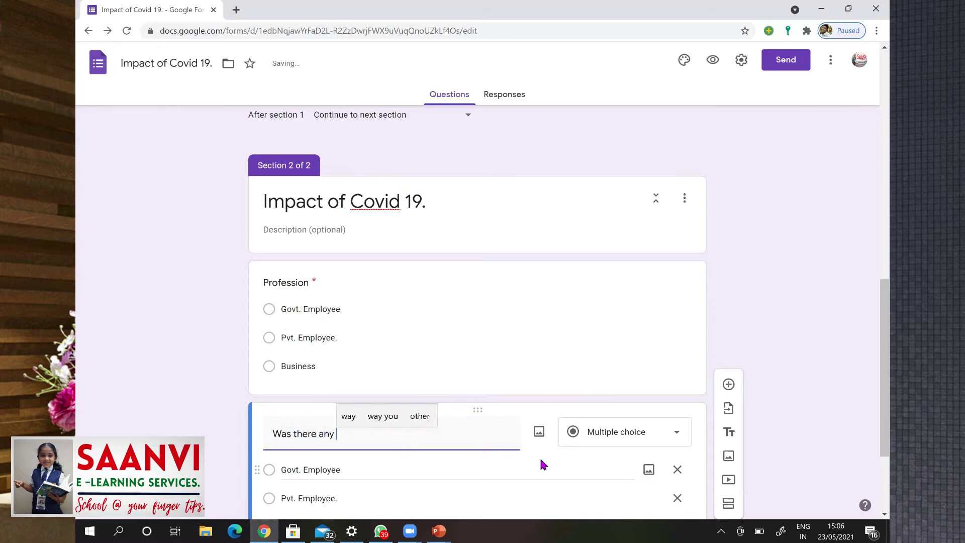
pyautogui.write('impact ')
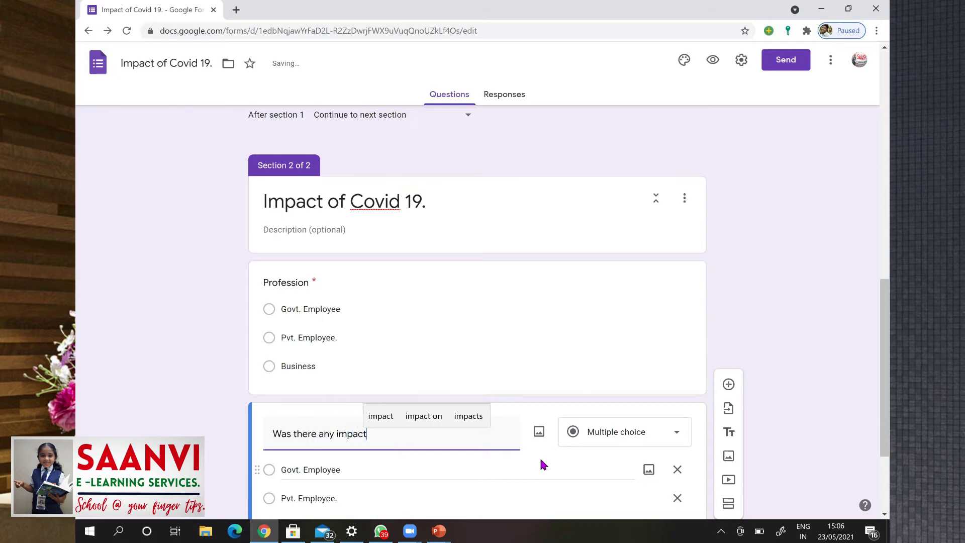
pyautogui.write('on yo')
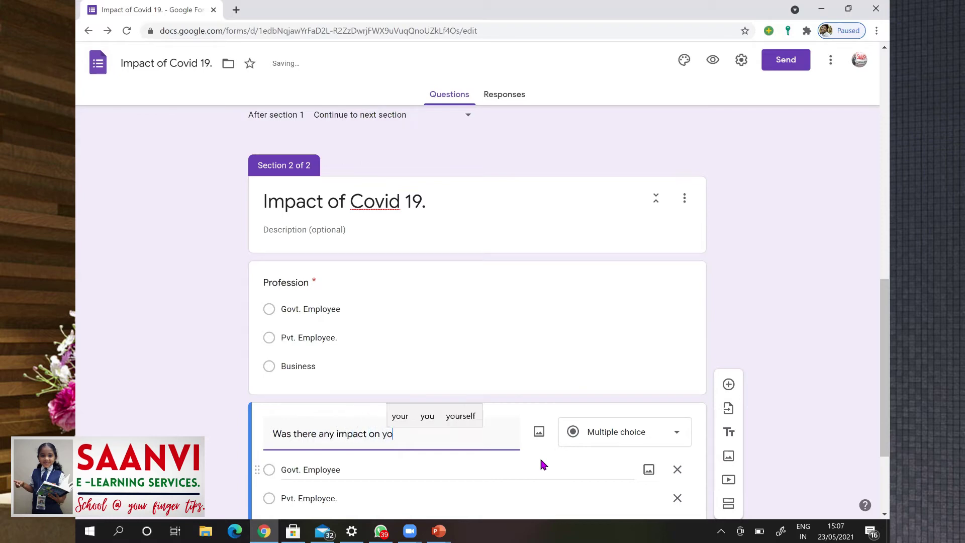
pyautogui.write('ur incom')
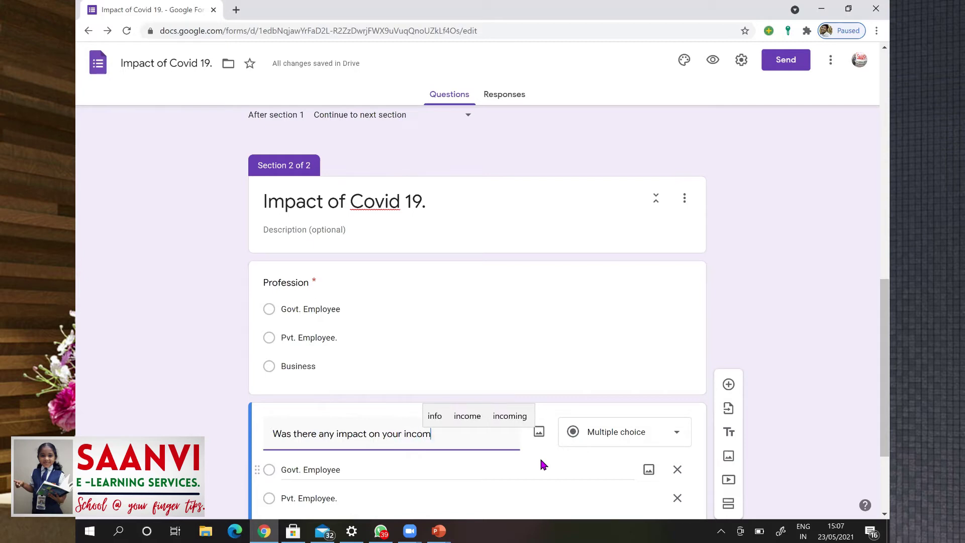
pyautogui.write('e from march 20')
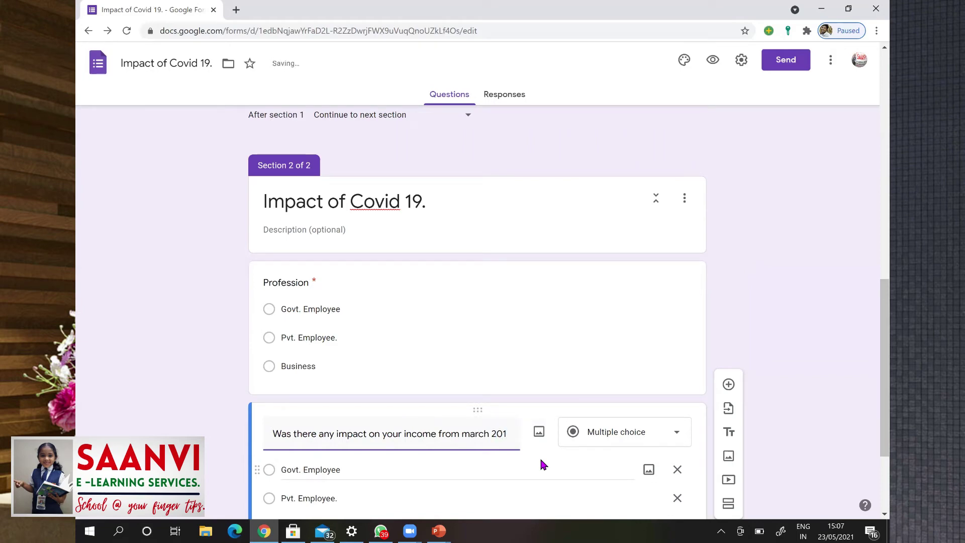
pyautogui.write('1')
pyautogui.press('BackSpace')
pyautogui.write('20')
pyautogui.write(' to ')
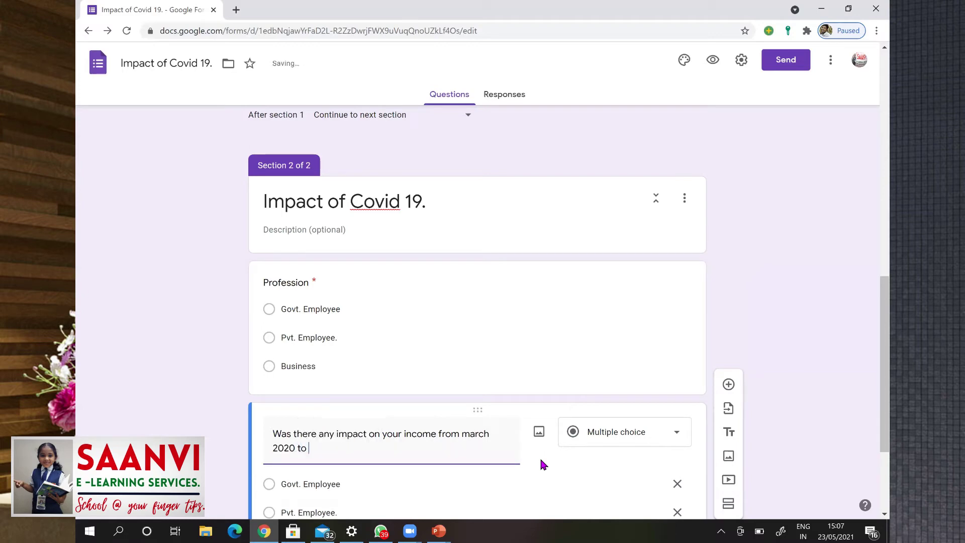
pyautogui.write('January 2021.')
# Change the income question's first two options to "Yes" and "No" and remove its "Business" option
pyautogui.scroll(-3, 872, 433)
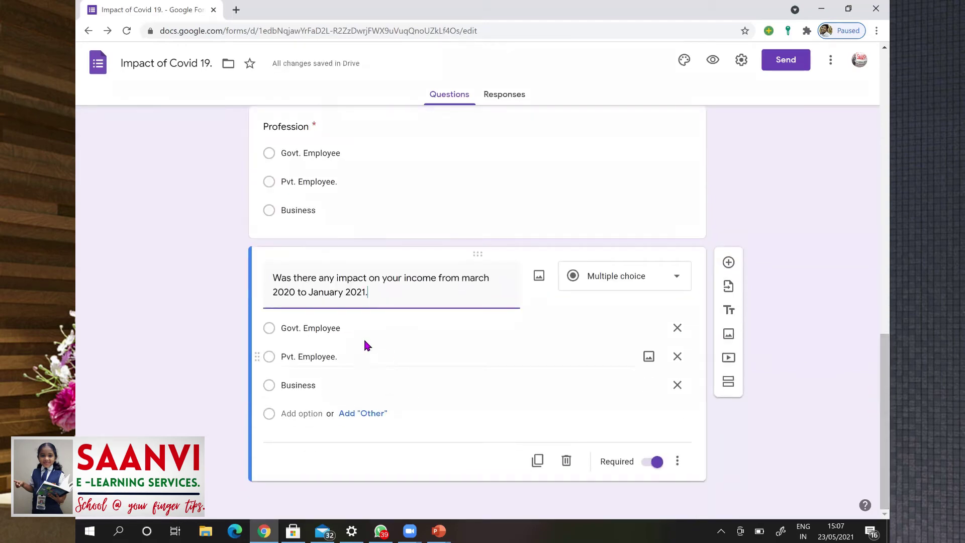
pyautogui.click(331, 327)
pyautogui.write('Yes')
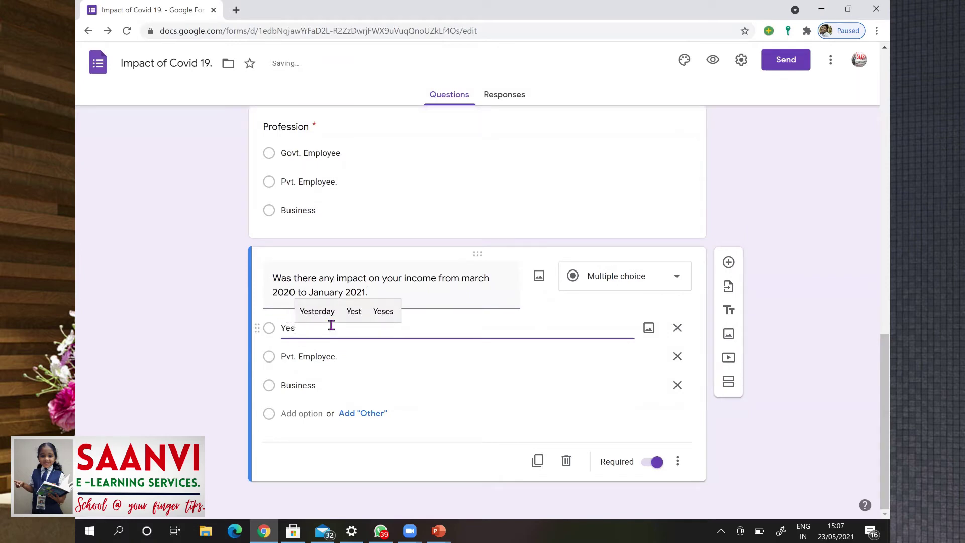
pyautogui.click(323, 356)
pyautogui.write('No')
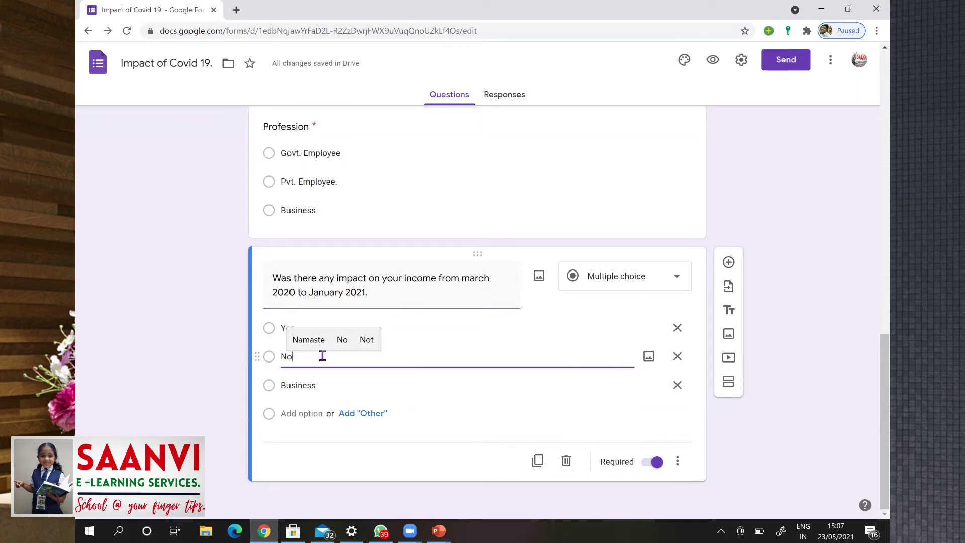
pyautogui.click(323, 383)
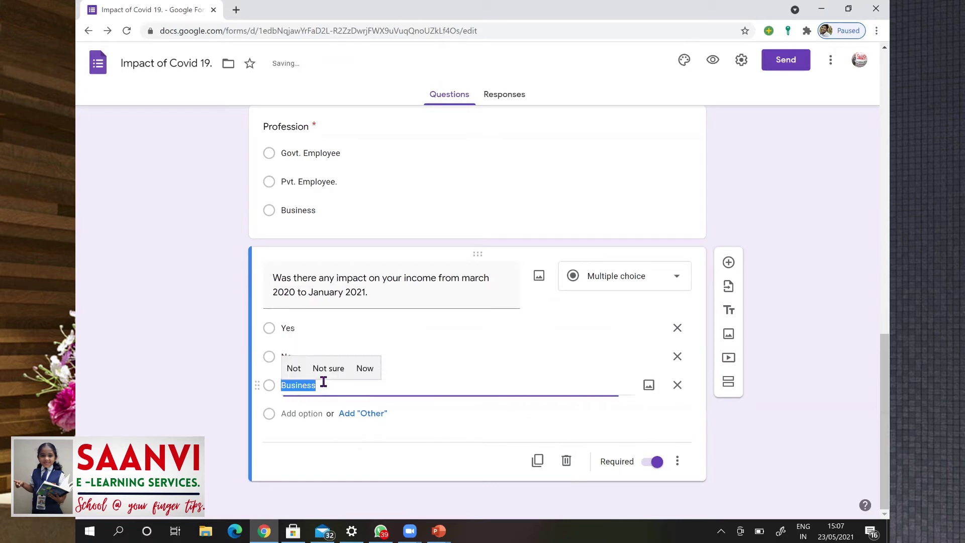
pyautogui.click(682, 391)
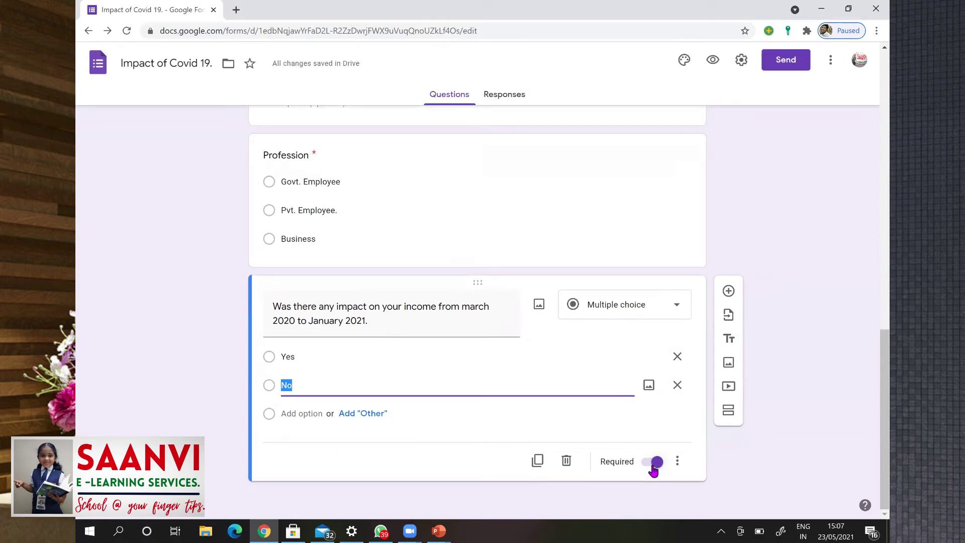
# Duplicate the income question and change the start of the period in the copy's title to "Feb 2021"
pyautogui.click(538, 461)
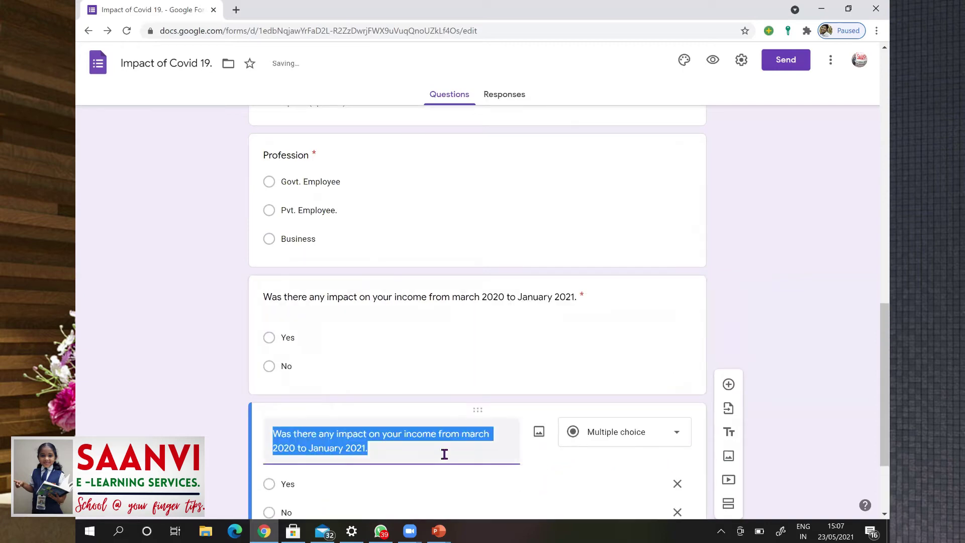
pyautogui.click(464, 436)
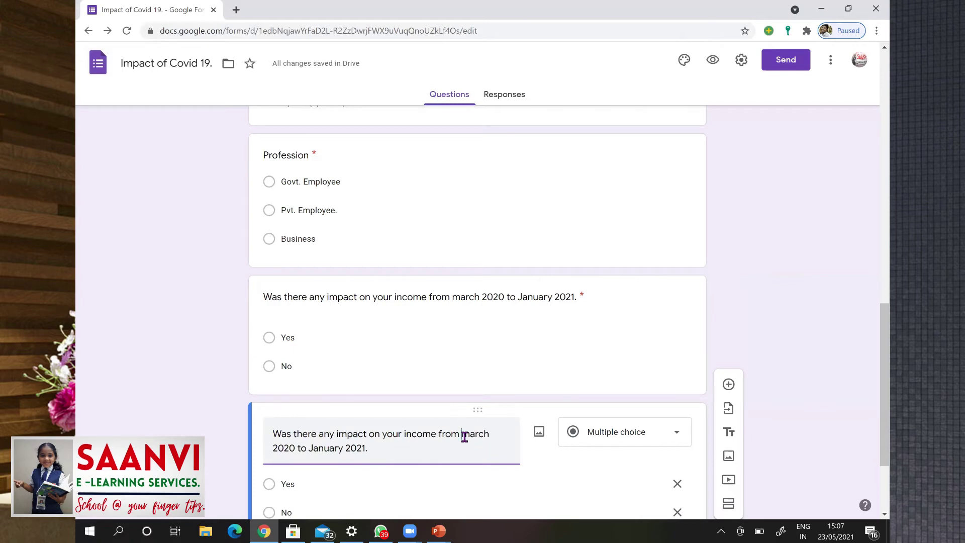
pyautogui.press('Delete')
pyautogui.press('Delete')
pyautogui.press('Delete')
pyautogui.press('Delete')
pyautogui.press('Delete')
pyautogui.write('Feb')
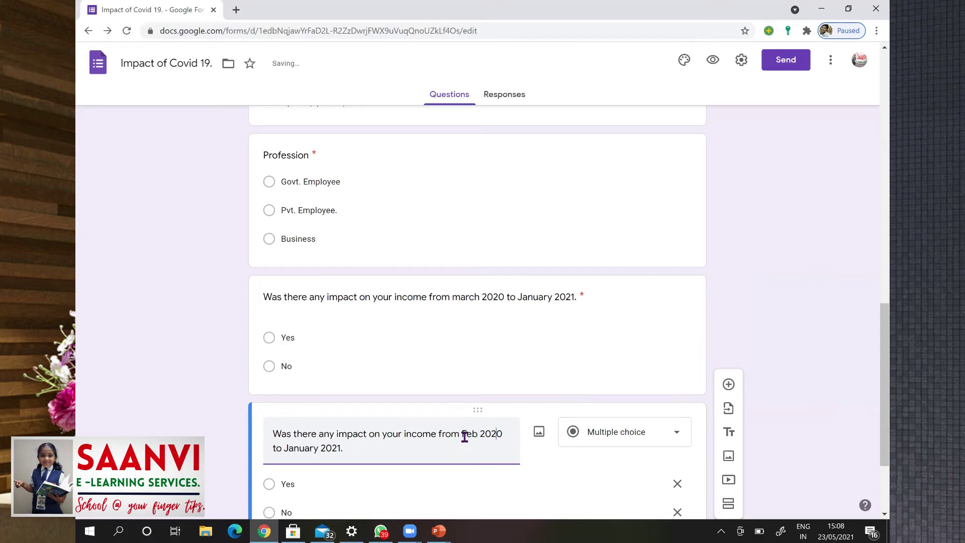
pyautogui.press('BackSpace')
pyautogui.write('1')
# Replace the end month in the duplicated income question's title with "May"
pyautogui.press('Delete')
pyautogui.press('Delete')
pyautogui.press('Delete')
pyautogui.press('Delete')
pyautogui.press('Delete')
pyautogui.press('Delete')
pyautogui.press('Delete')
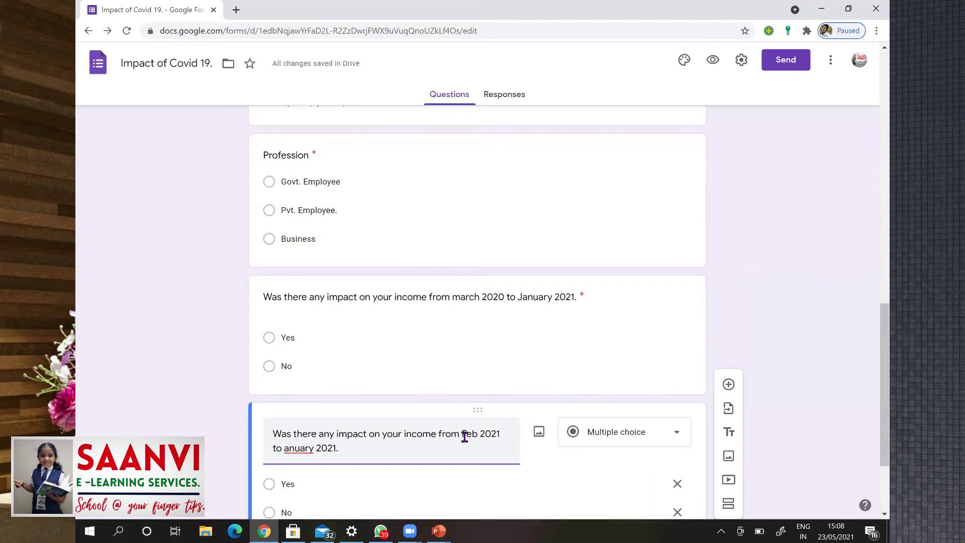
pyautogui.write('May')
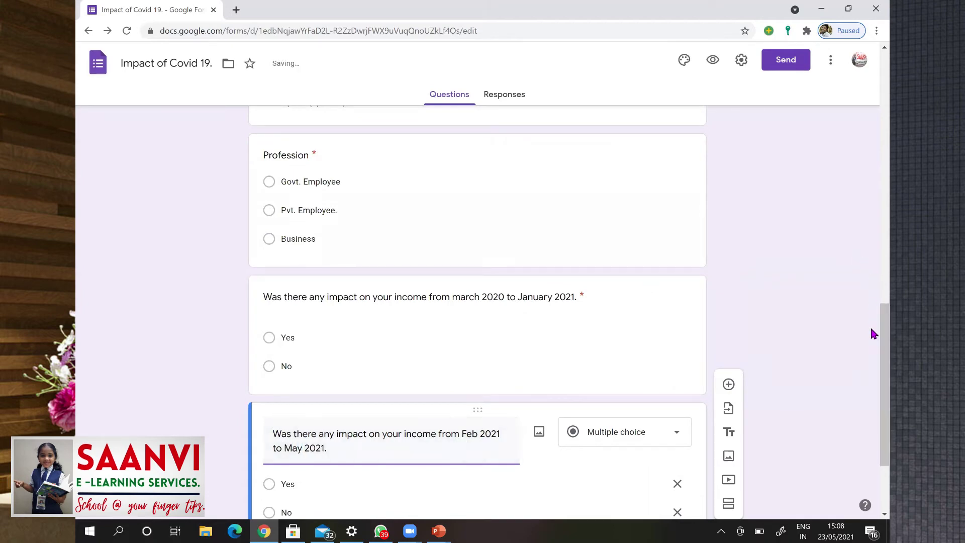
# Duplicate the Feb 2021 to May 2021 income question and retitle the copy "Have you got effected with Covid 19"
pyautogui.scroll(-3, 870, 398)
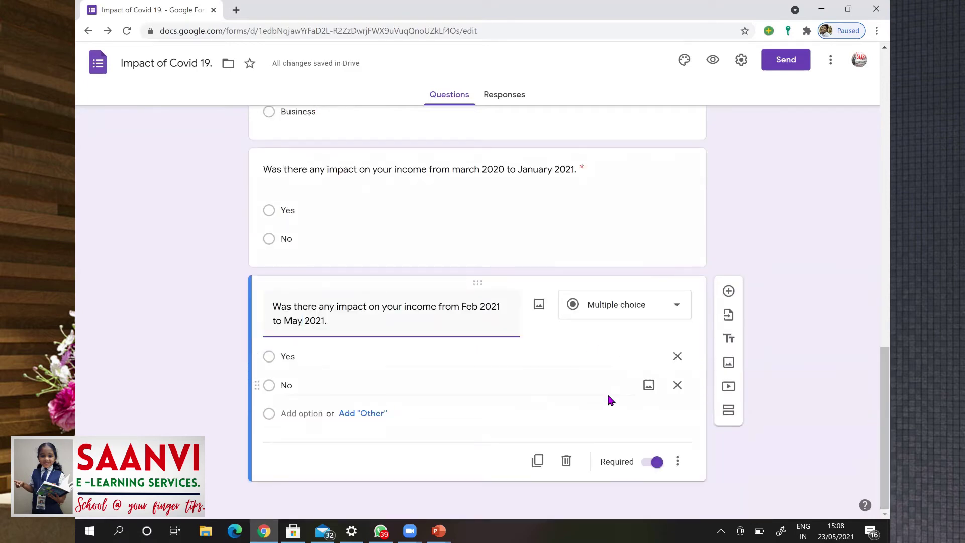
pyautogui.click(538, 462)
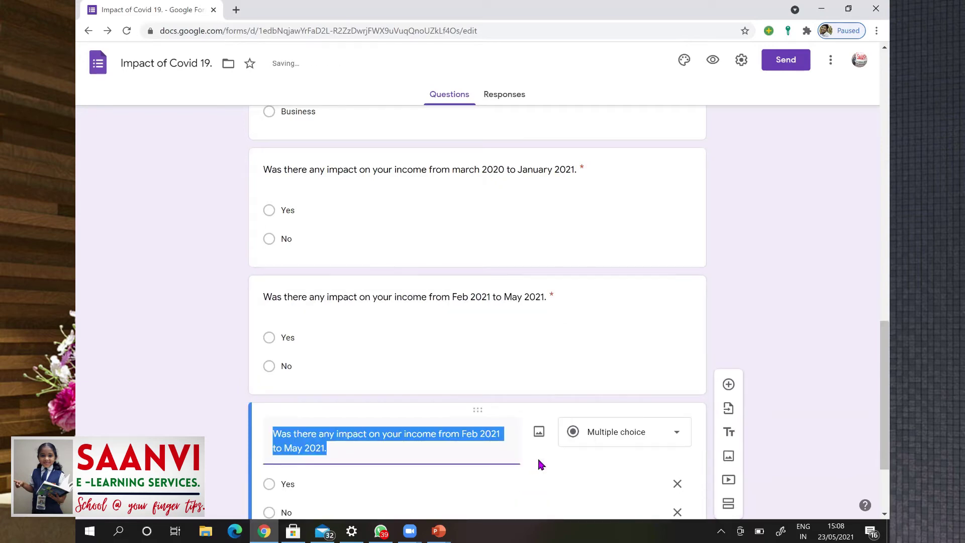
pyautogui.write('Have ')
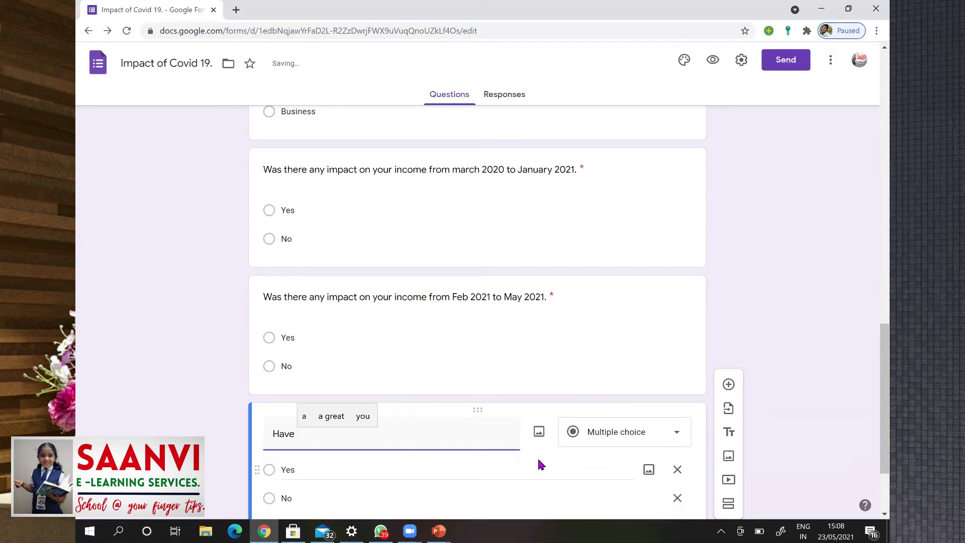
pyautogui.write('you ')
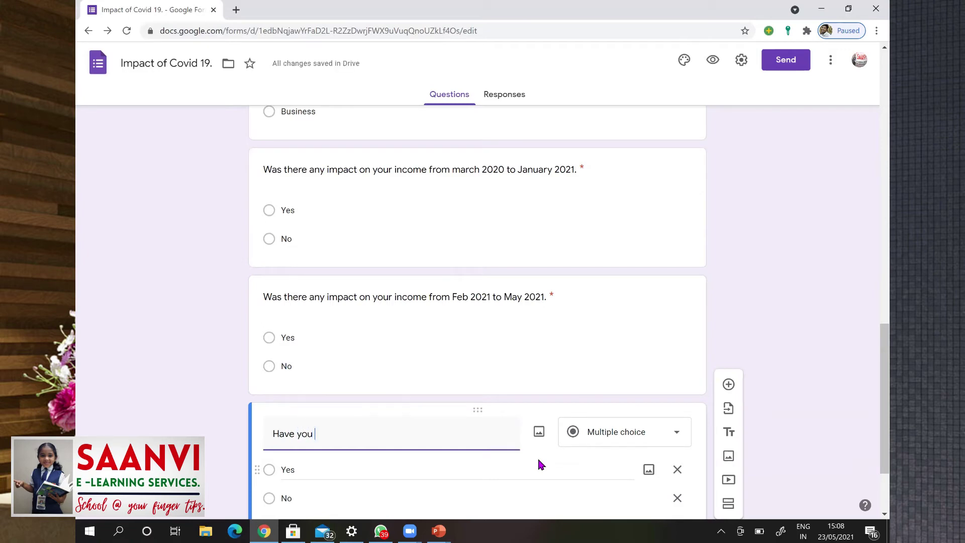
pyautogui.write('got e')
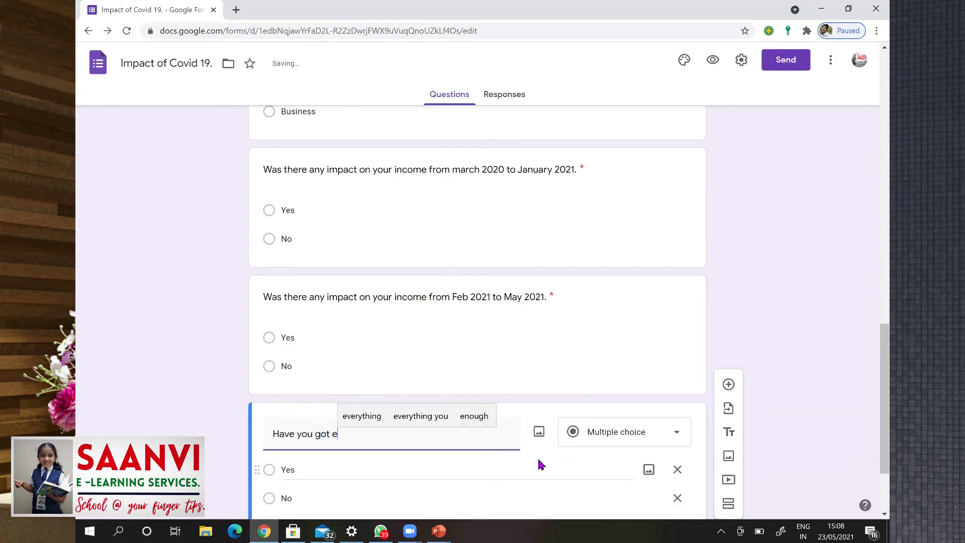
pyautogui.write('ffected ')
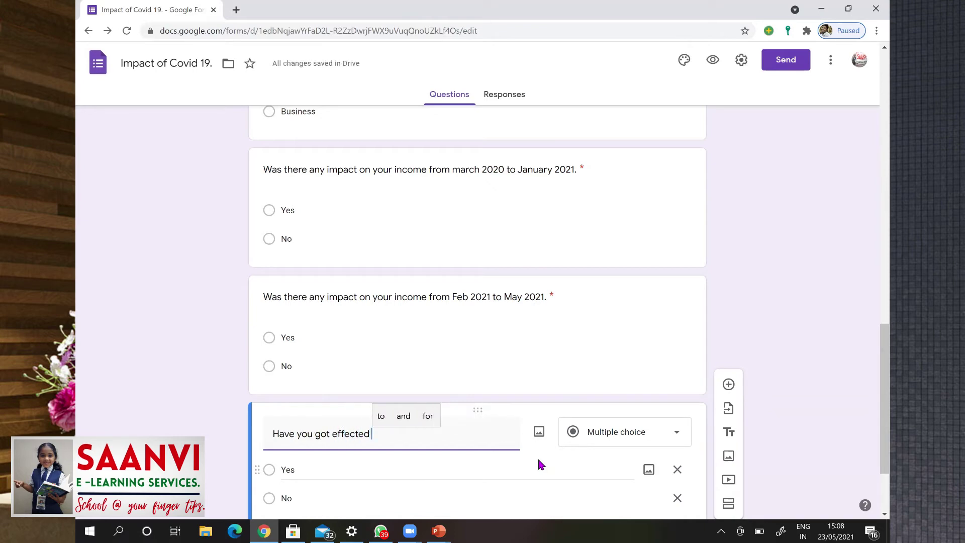
pyautogui.write('wit')
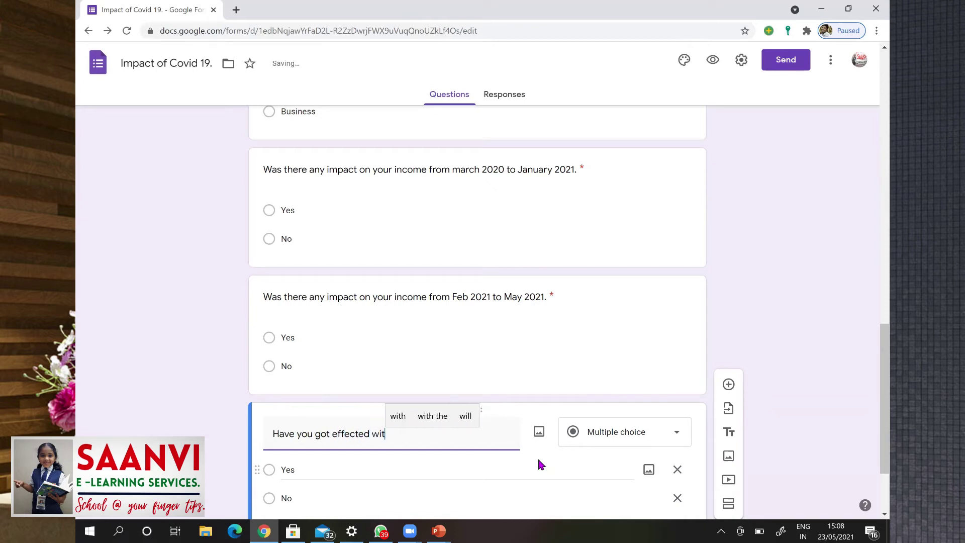
pyautogui.write('h Covi')
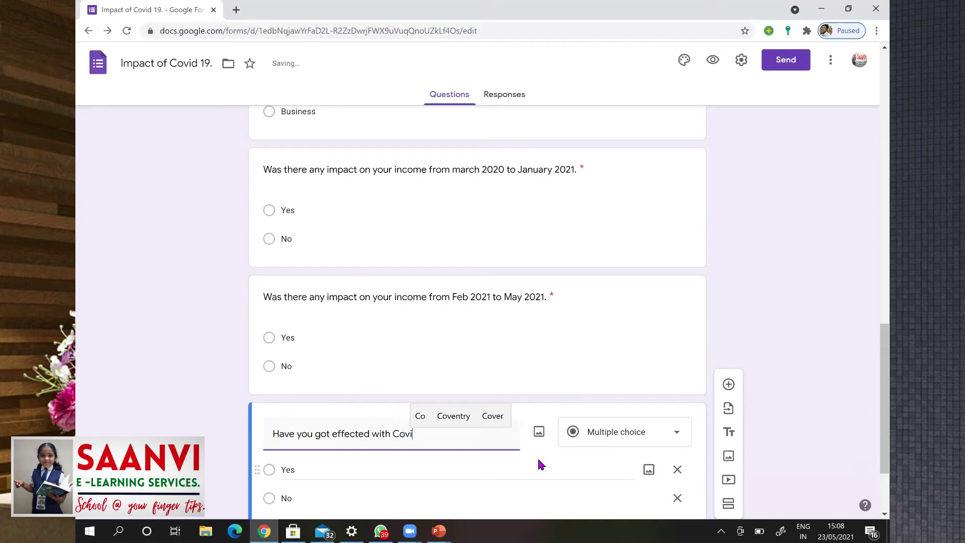
pyautogui.write('d 19')
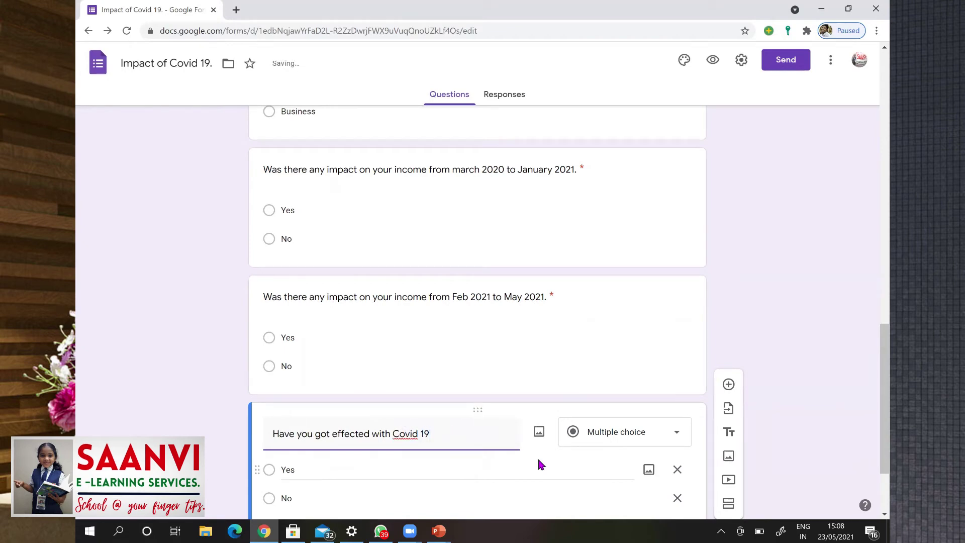
# Duplicate the "Have you got effected with Covid 19" question and retitle the copy "Are your family members got effected to Covid 19. If so how many members."
pyautogui.scroll(-2, 871, 367)
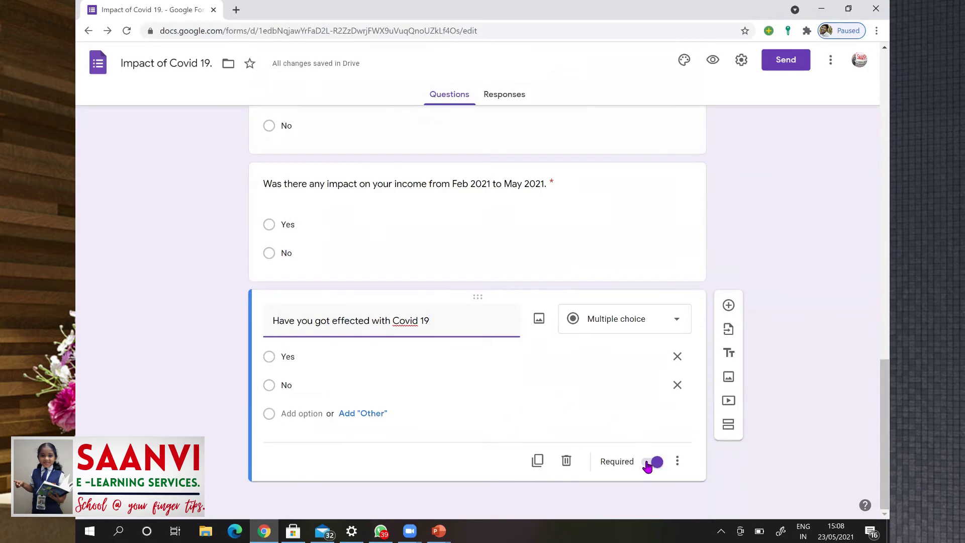
pyautogui.click(538, 462)
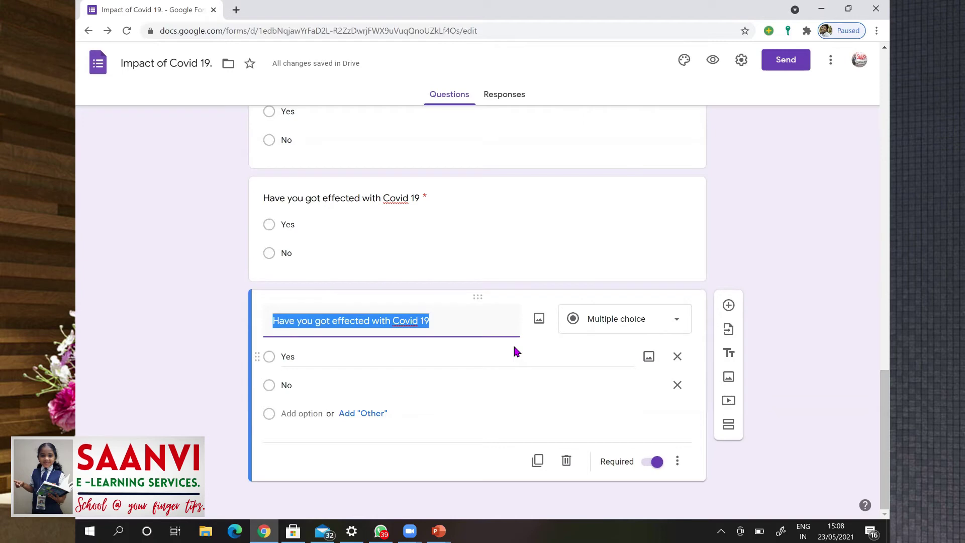
pyautogui.write('Are your family members got w')
pyautogui.press('BackSpace')
pyautogui.write('effected to')
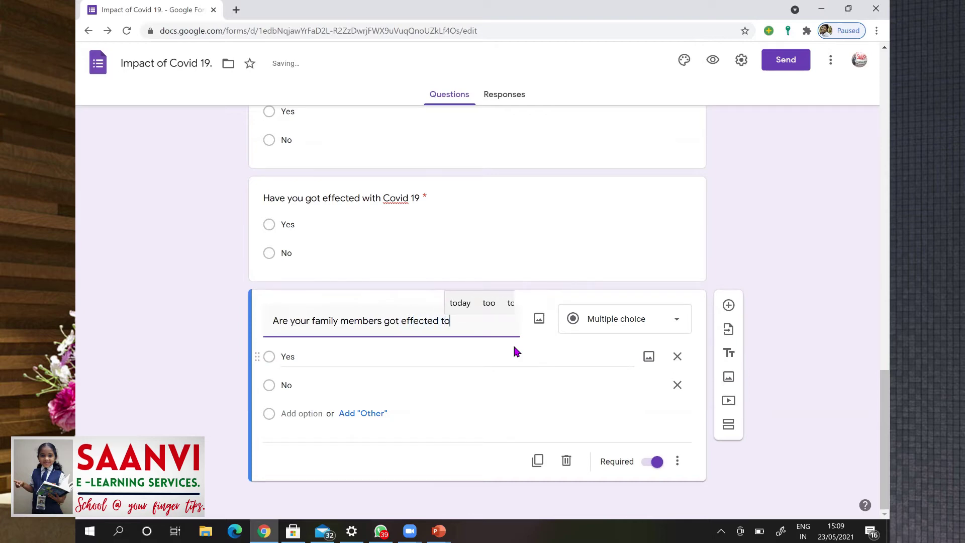
pyautogui.write(' Covid 19')
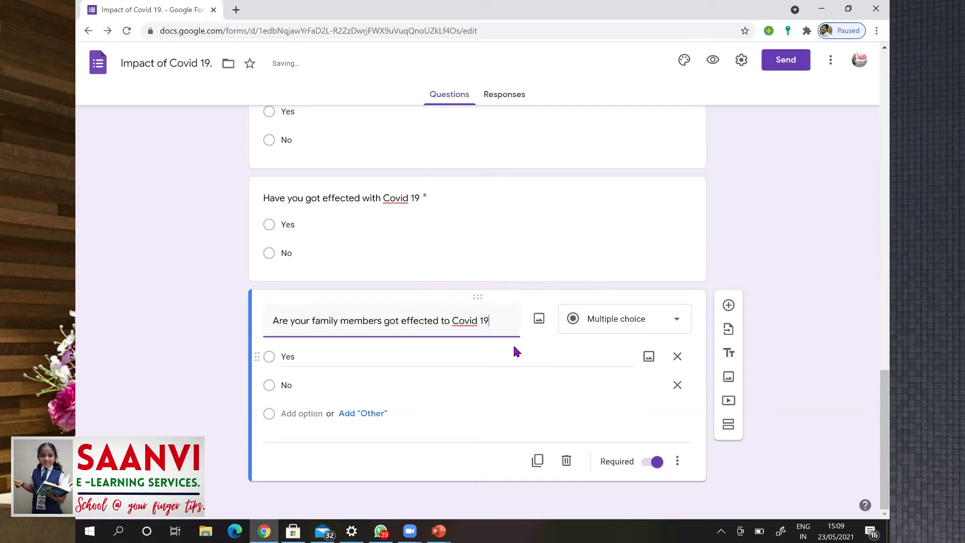
pyautogui.write('. If so h')
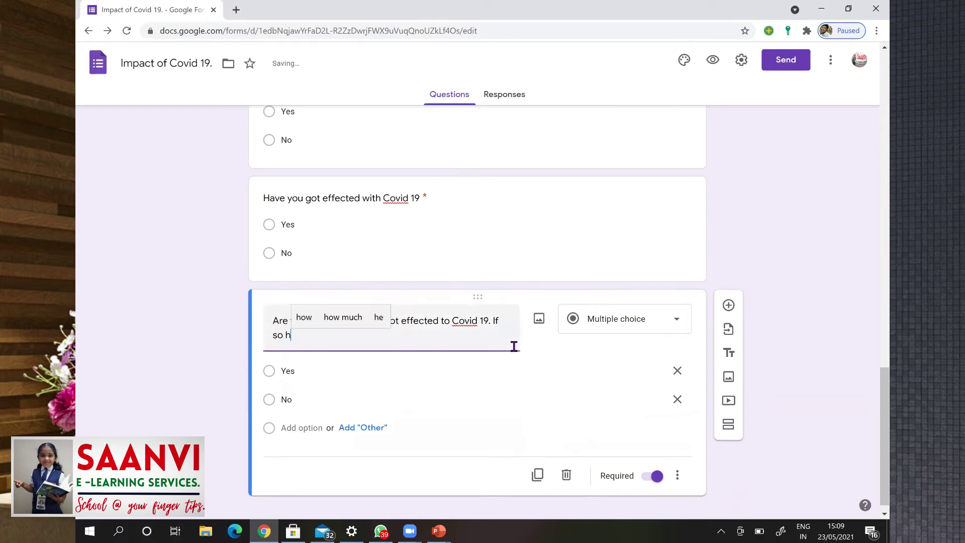
pyautogui.write('ow man')
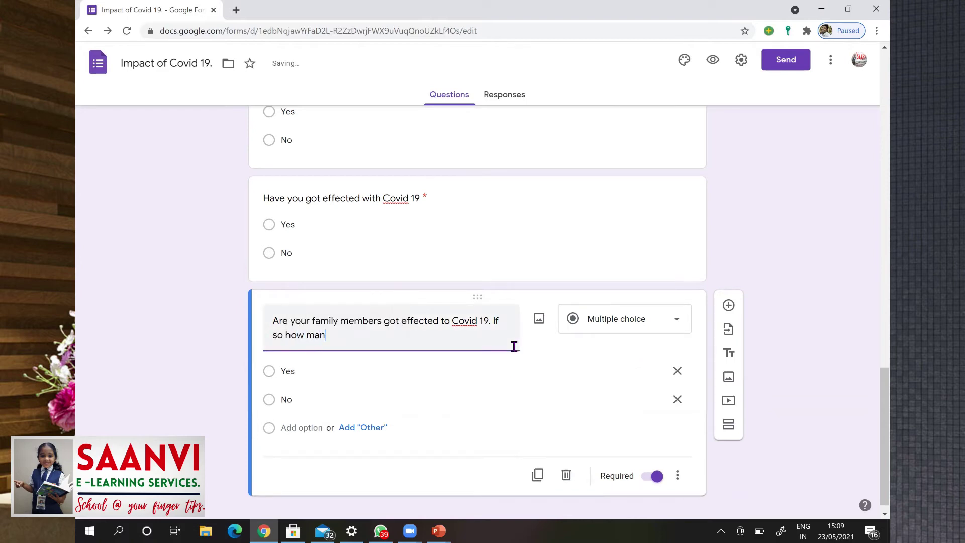
pyautogui.write('y members.')
# Replace the family members question's "Yes" and "No" options with "0" and "1"
pyautogui.click(629, 372)
pyautogui.press('BackSpace')
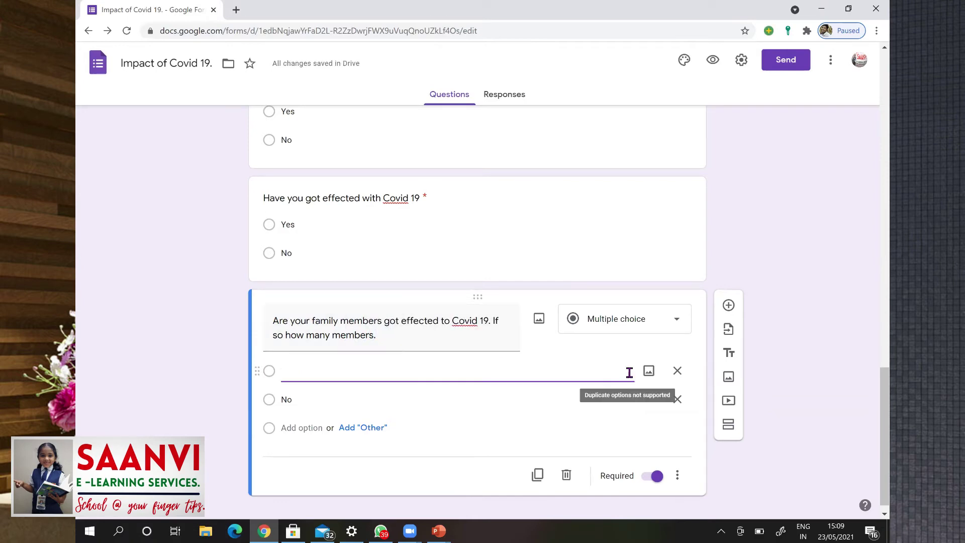
pyautogui.click(633, 378)
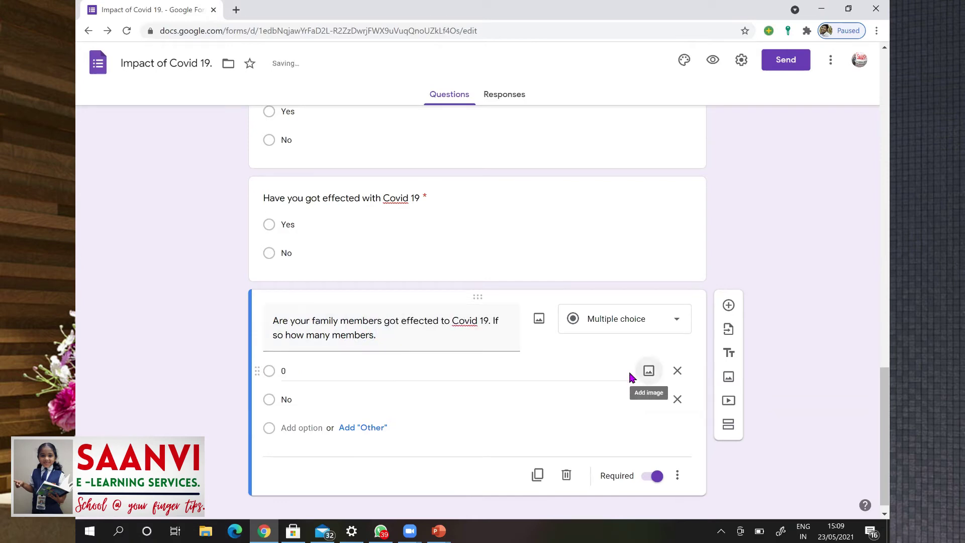
pyautogui.press('Tab')
pyautogui.write('1')
pyautogui.press('Tab')
pyautogui.press('Tab')
pyautogui.press('Tab')
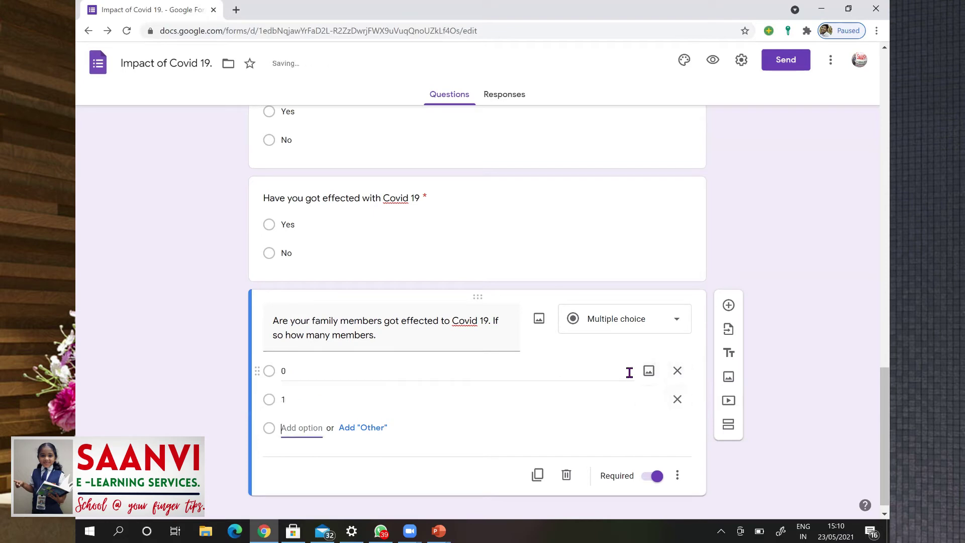
# Add the options "2", "3", "4", "5" and "6" to the family members question
pyautogui.write('2')
pyautogui.press('Tab')
pyautogui.press('Tab')
pyautogui.press('Tab')
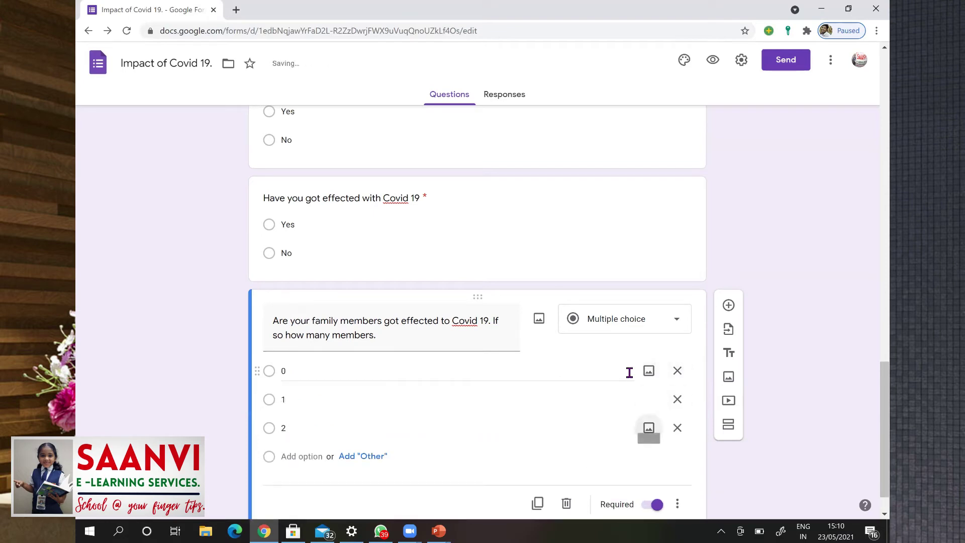
pyautogui.write('3')
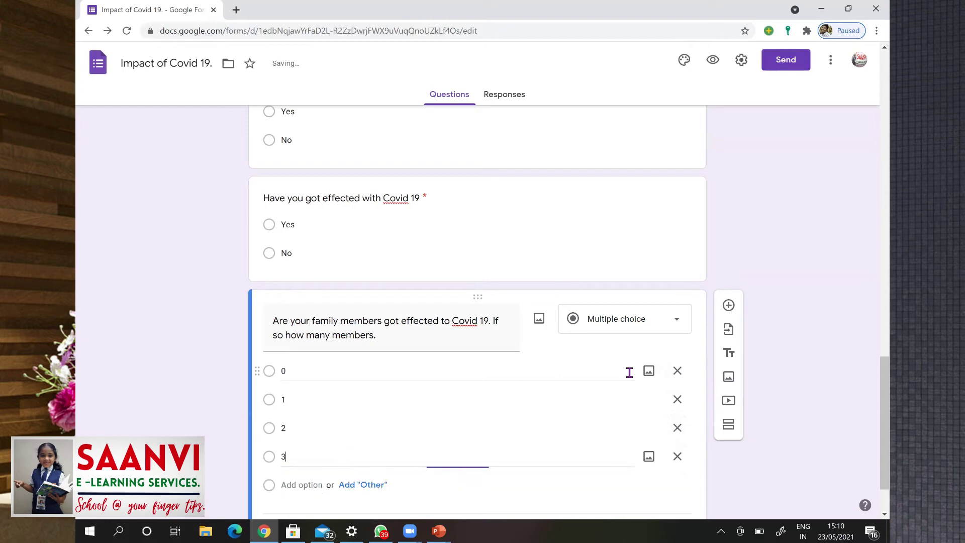
pyautogui.press('Tab')
pyautogui.press('Tab')
pyautogui.press('Tab')
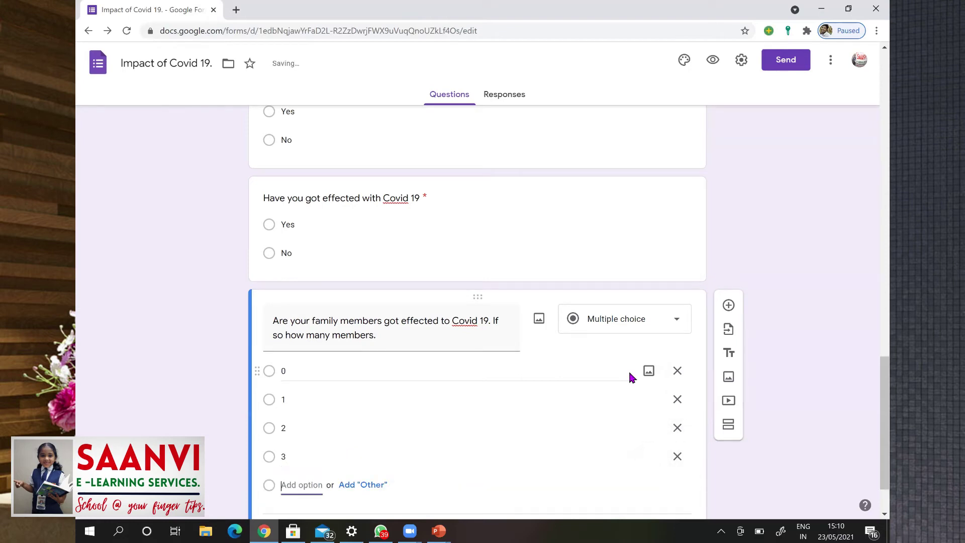
pyautogui.write('4')
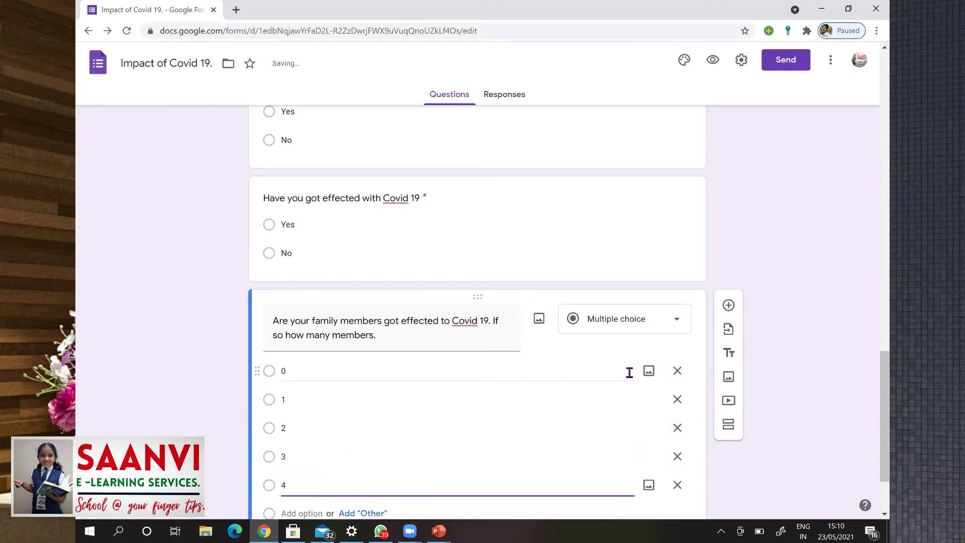
pyautogui.press('Tab')
pyautogui.press('Tab')
pyautogui.press('Tab')
pyautogui.write('5')
pyautogui.press('Tab')
pyautogui.press('Tab')
pyautogui.press('Tab')
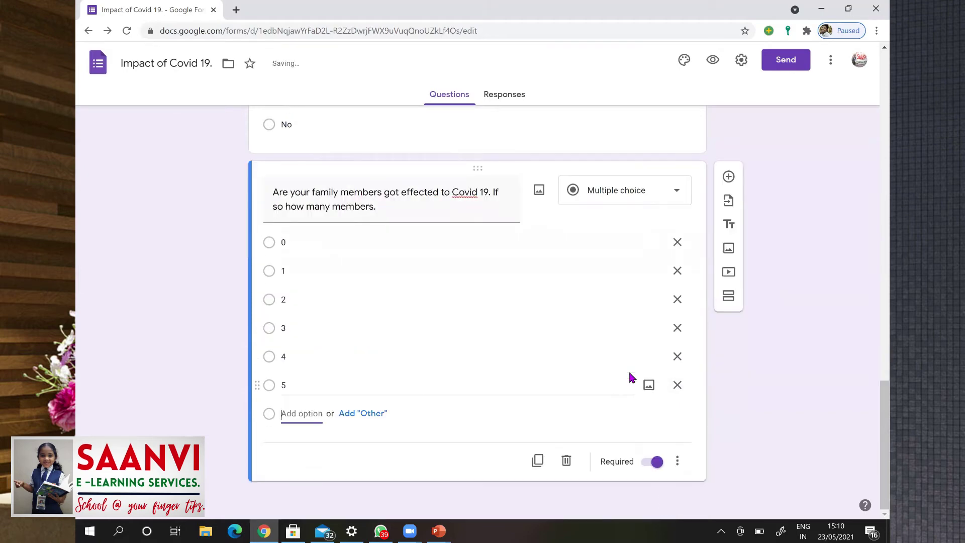
pyautogui.write('6')
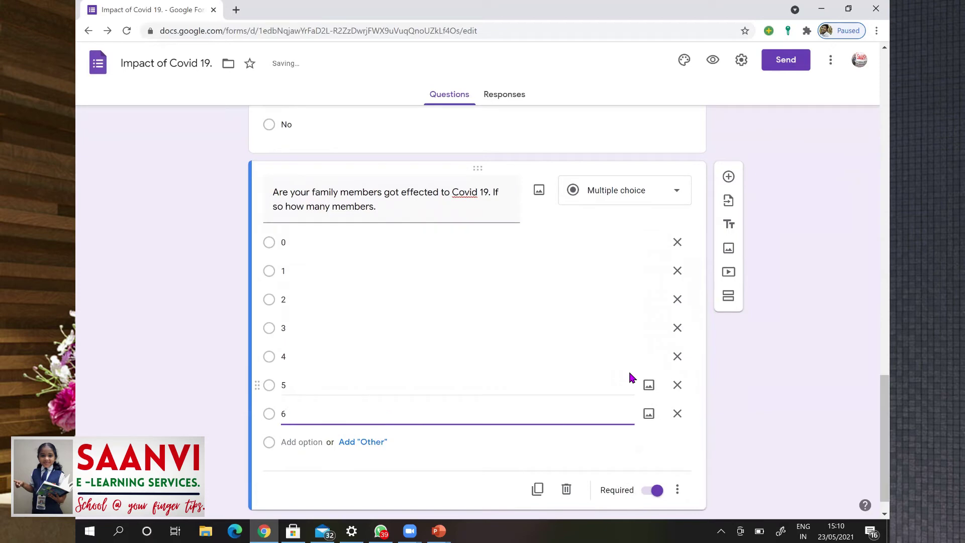
pyautogui.scroll(-1, 874, 517)
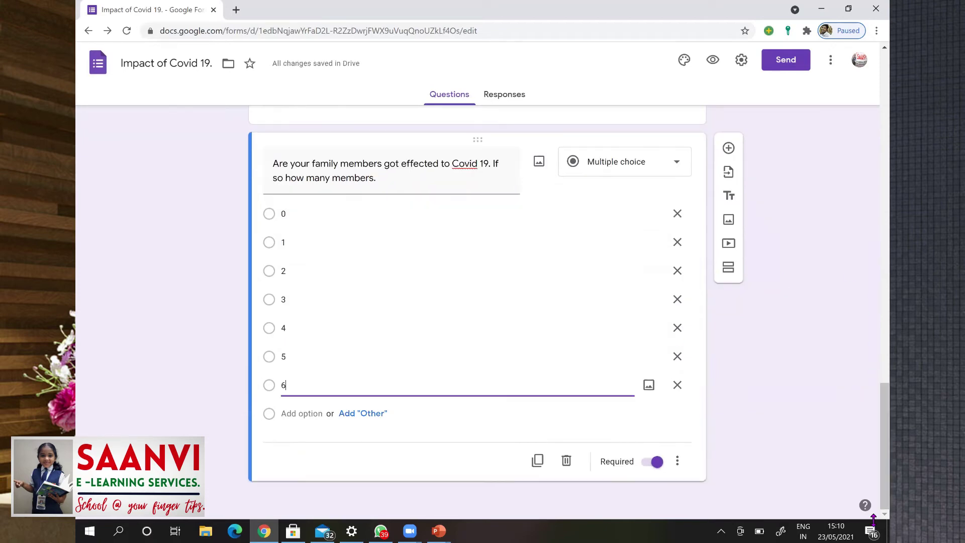
# Open the form theme's header image selection, look through the Work and School images and switch to uploading an image
pyautogui.moveTo(870, 481); pyautogui.dragTo(872, 138)
pyautogui.scroll(5, 871, 137)
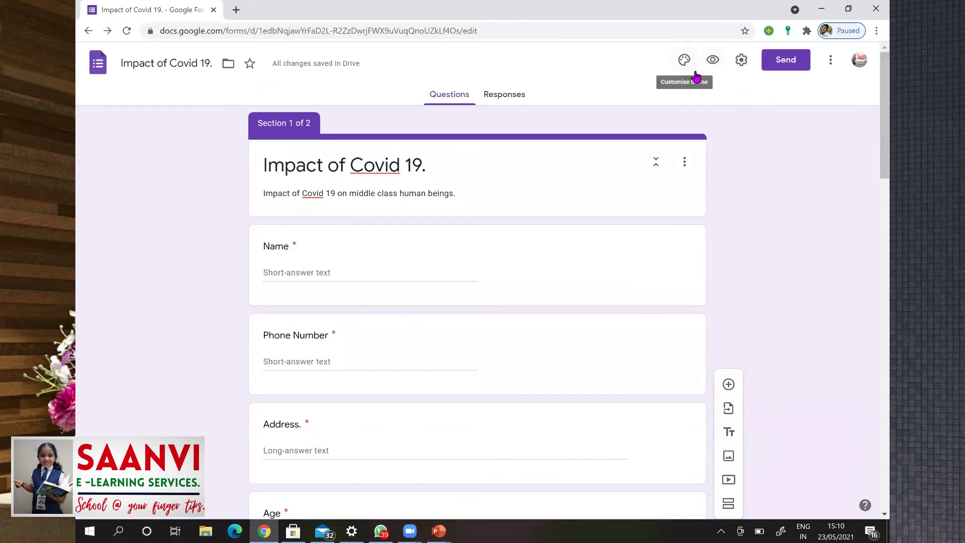
pyautogui.click(682, 63)
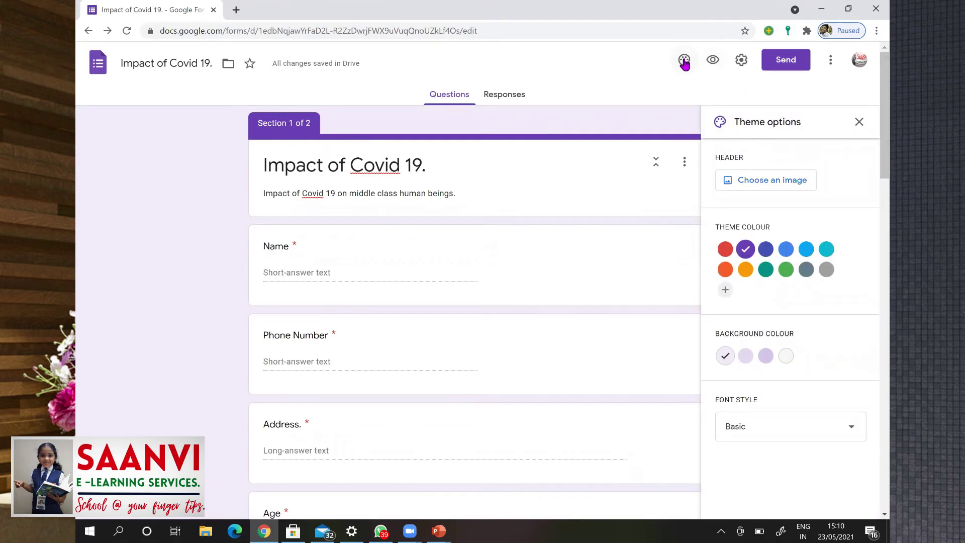
pyautogui.click(780, 177)
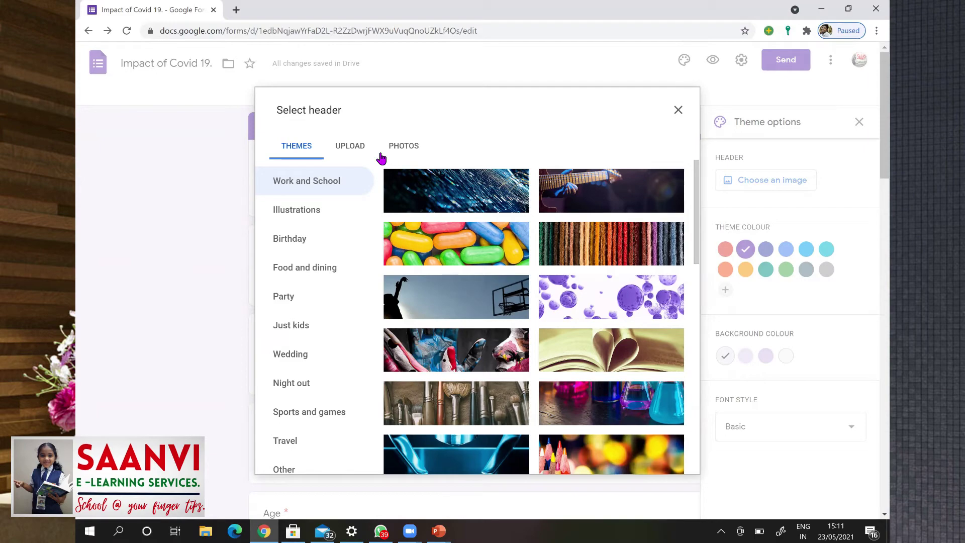
pyautogui.scroll(-6, 699, 205)
pyautogui.scroll(3, 699, 210)
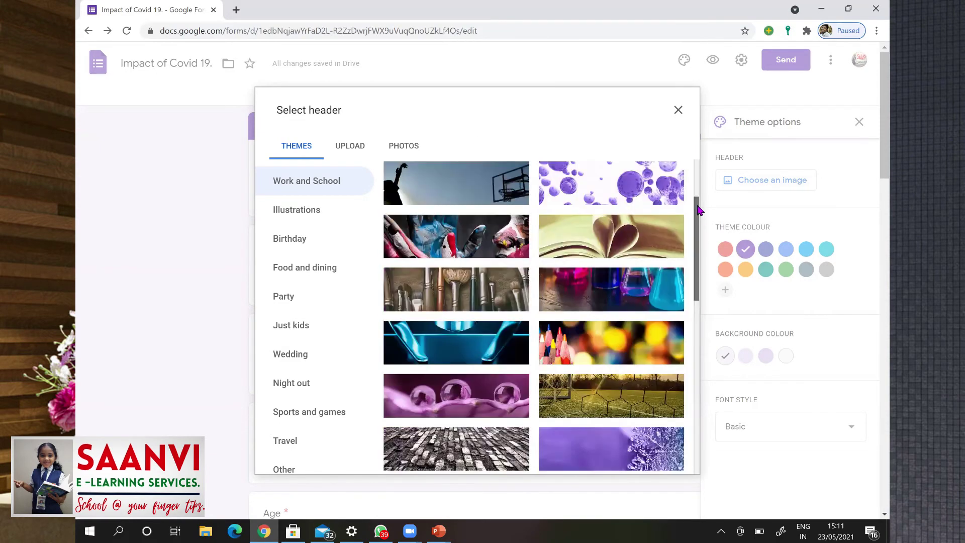
pyautogui.scroll(3, 698, 210)
pyautogui.click(350, 146)
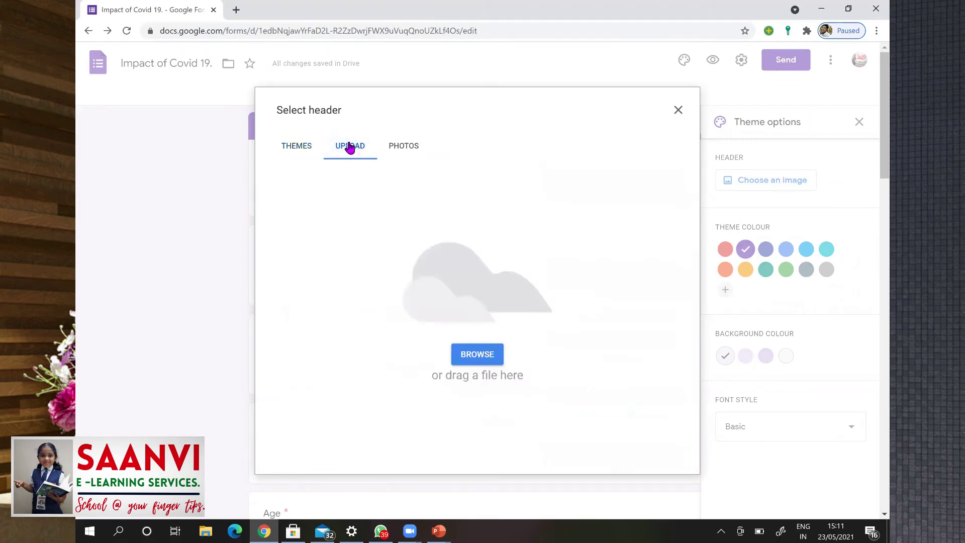
# Upload the PNG file "saanvi elearning 16 9" as the form header, cropped to the "SAANVI E-LEARNING SERVICES." part
pyautogui.click(485, 356)
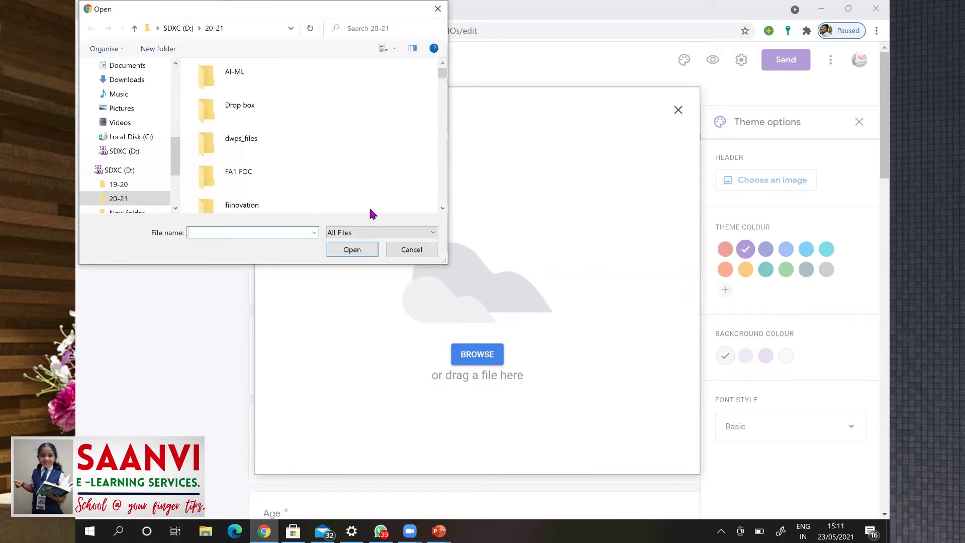
pyautogui.click(237, 146)
pyautogui.press('s')
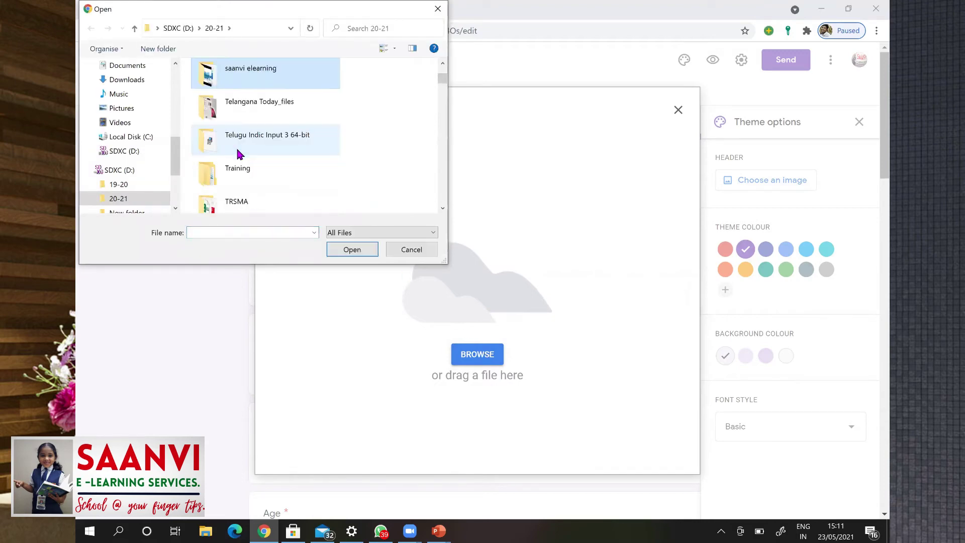
pyautogui.press('s')
pyautogui.press('s')
pyautogui.press('s')
pyautogui.press('s')
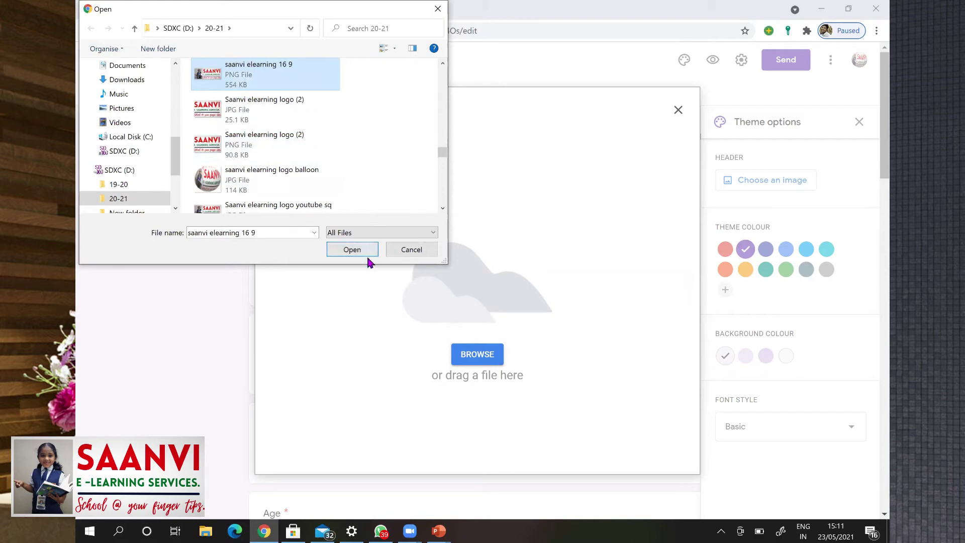
pyautogui.click(353, 250)
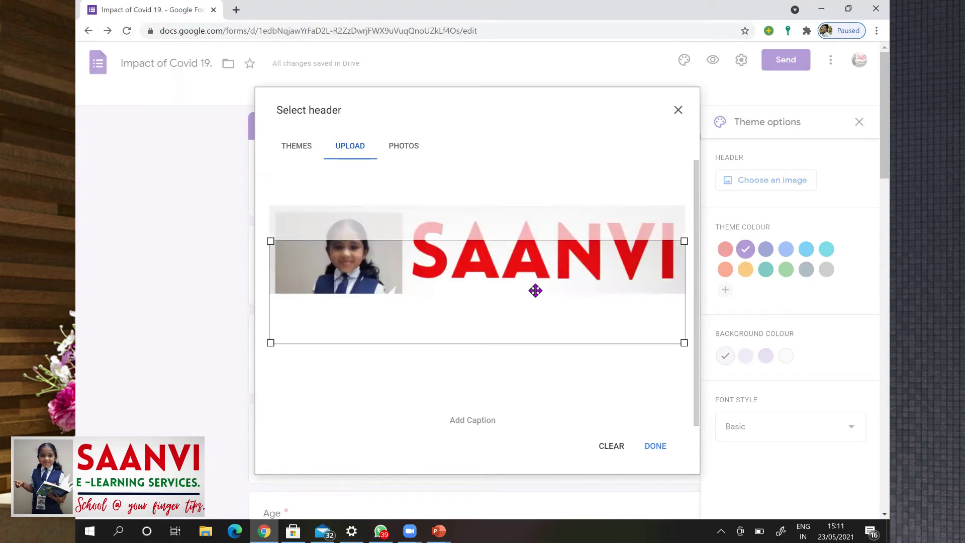
pyautogui.moveTo(530, 278); pyautogui.dragTo(536, 254)
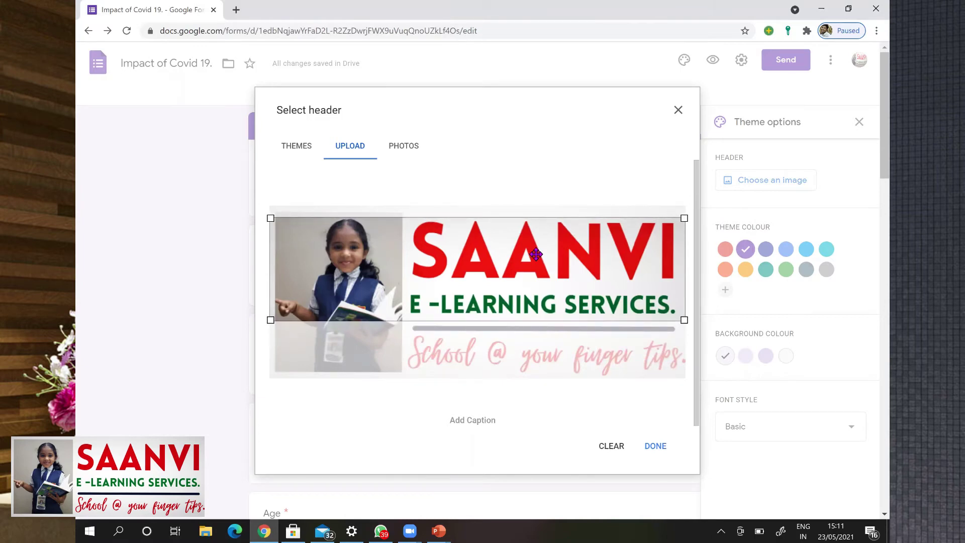
pyautogui.click(658, 447)
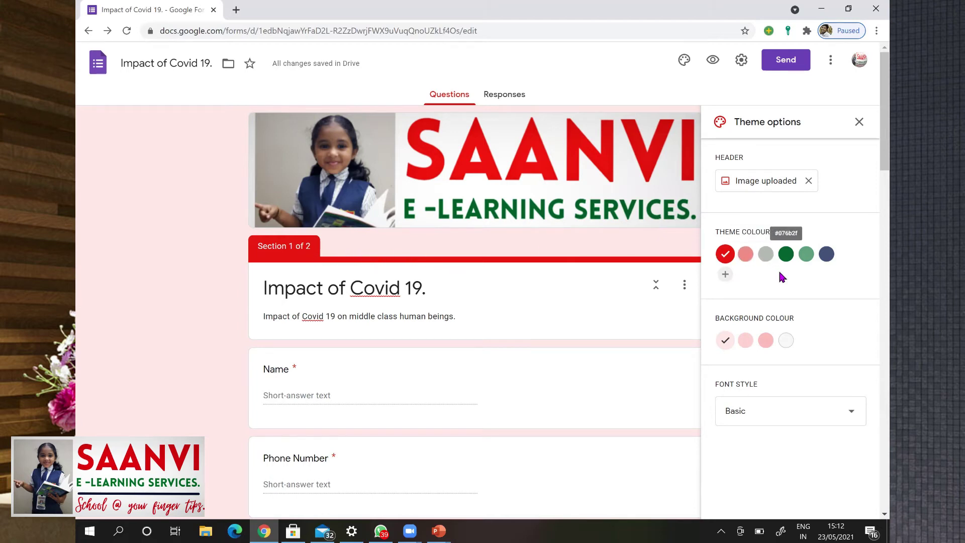
# Try the grey and light green #61a57d theme colours and return the theme colour to red
pyautogui.click(766, 256)
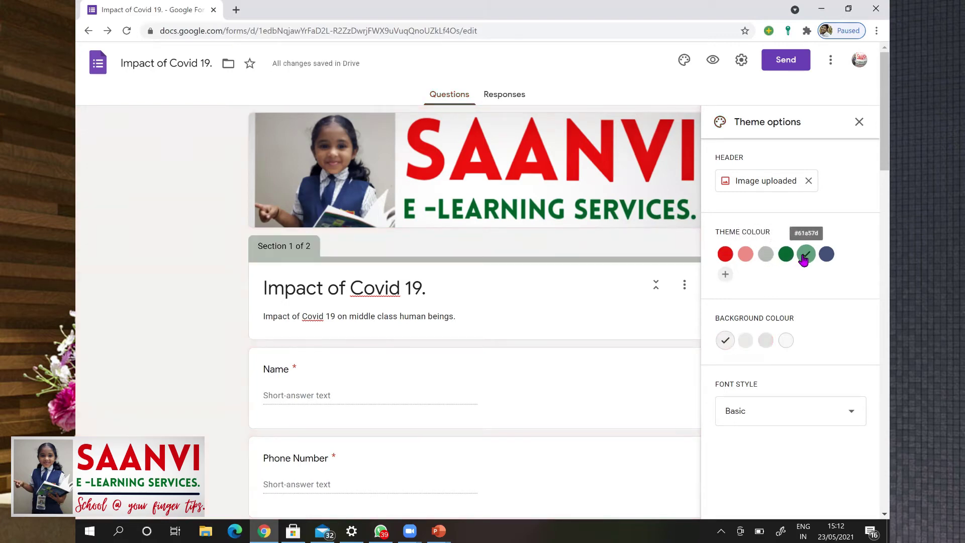
pyautogui.click(804, 258)
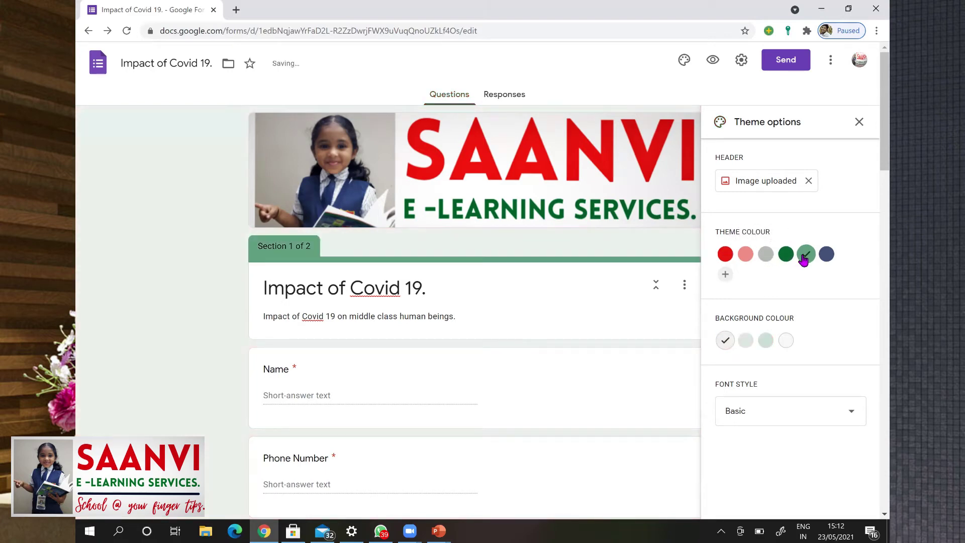
pyautogui.click(725, 256)
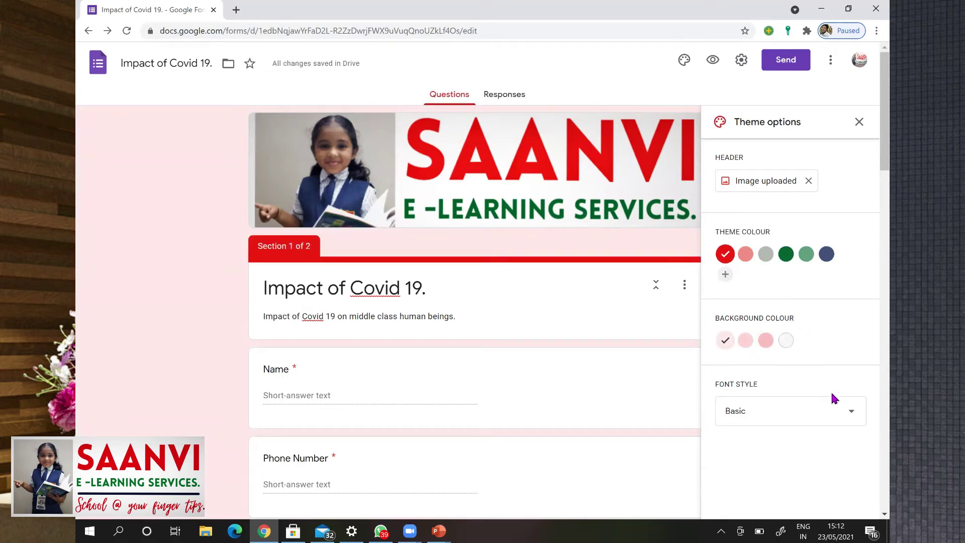
# Try the Decorative, Formal and Playful font styles for the form theme and return the font style to Basic
pyautogui.click(835, 410)
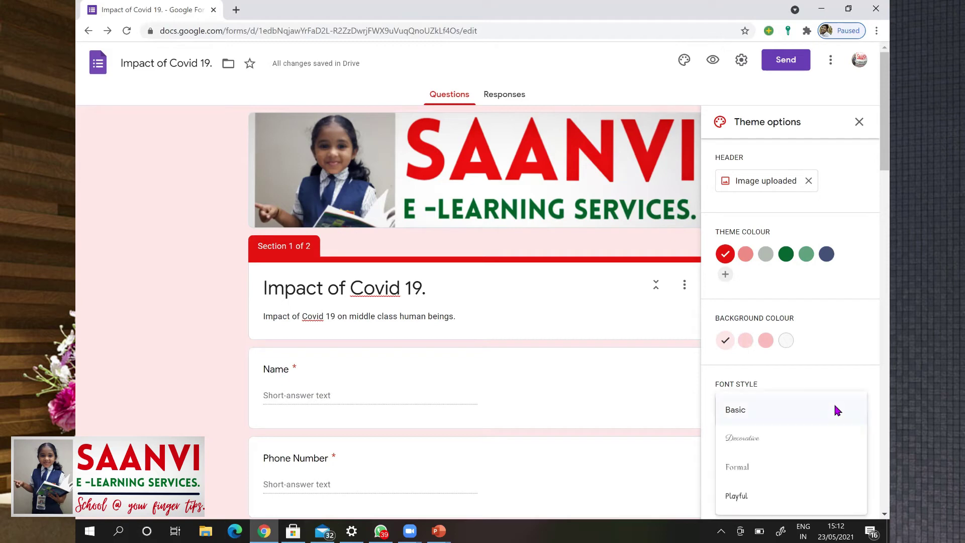
pyautogui.click(762, 440)
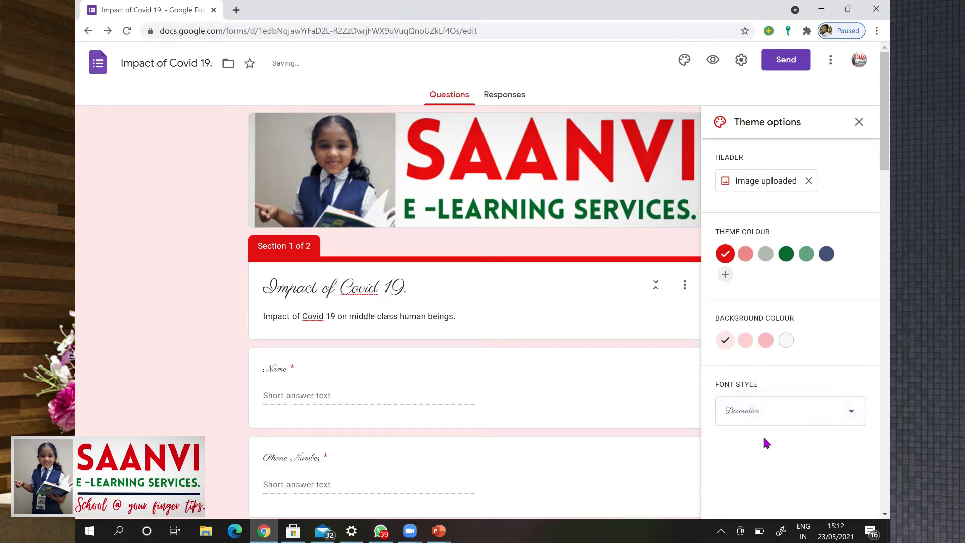
pyautogui.click(814, 409)
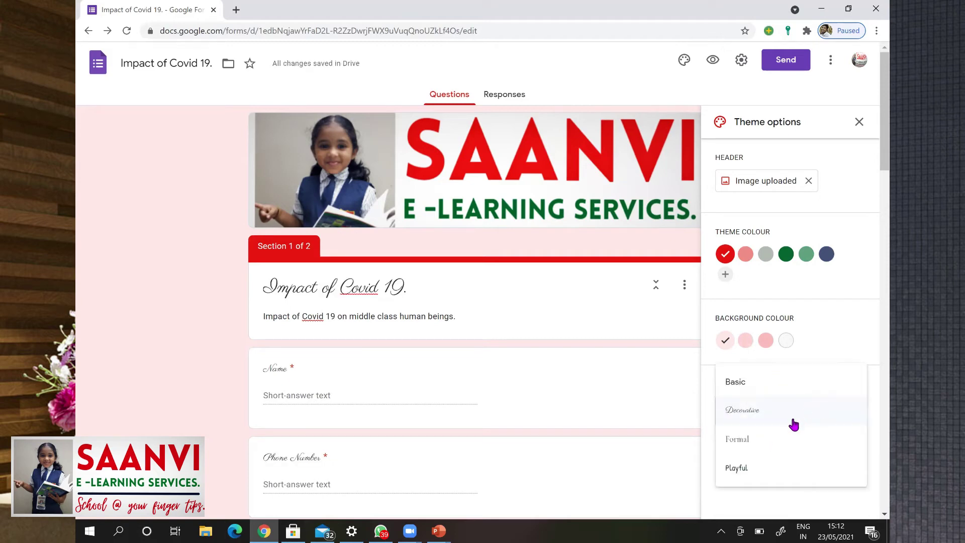
pyautogui.click(777, 444)
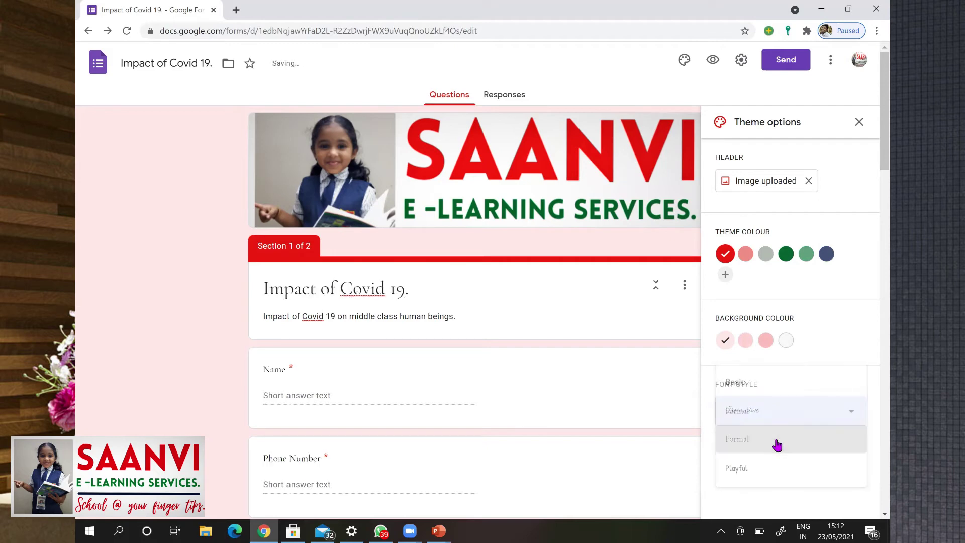
pyautogui.click(806, 410)
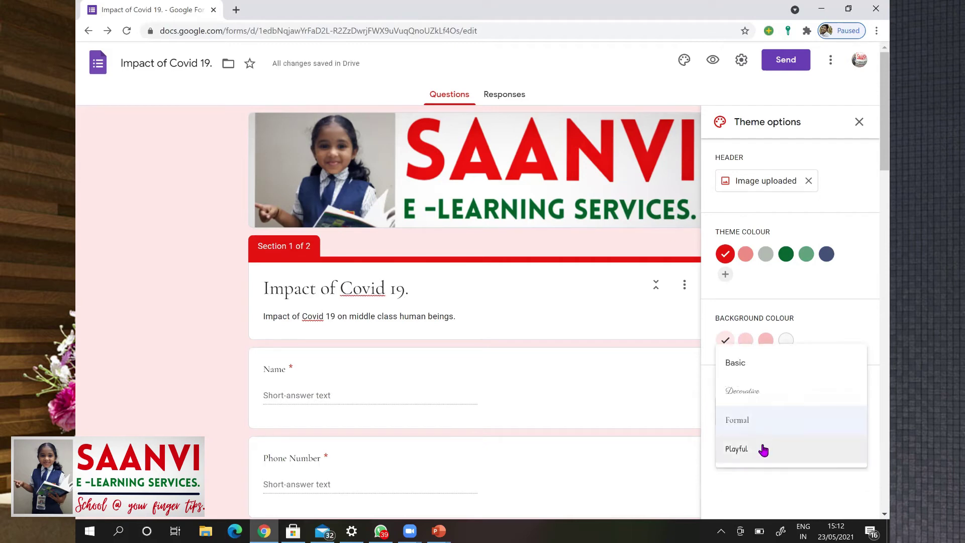
pyautogui.click(760, 443)
pyautogui.click(778, 409)
pyautogui.click(760, 344)
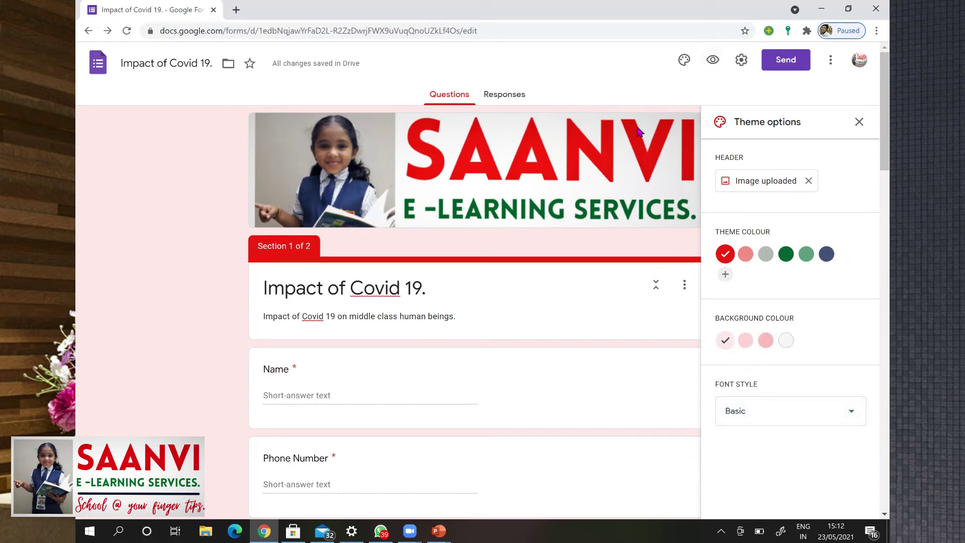
# Preview the form as respondents see it, look through the first section's questions and return to editing the form
pyautogui.click(714, 61)
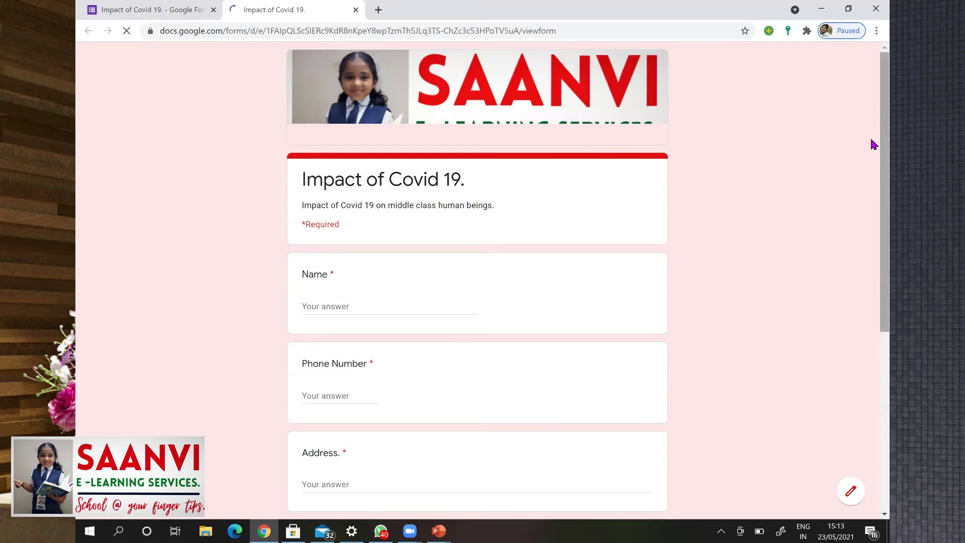
pyautogui.scroll(-6, 871, 151)
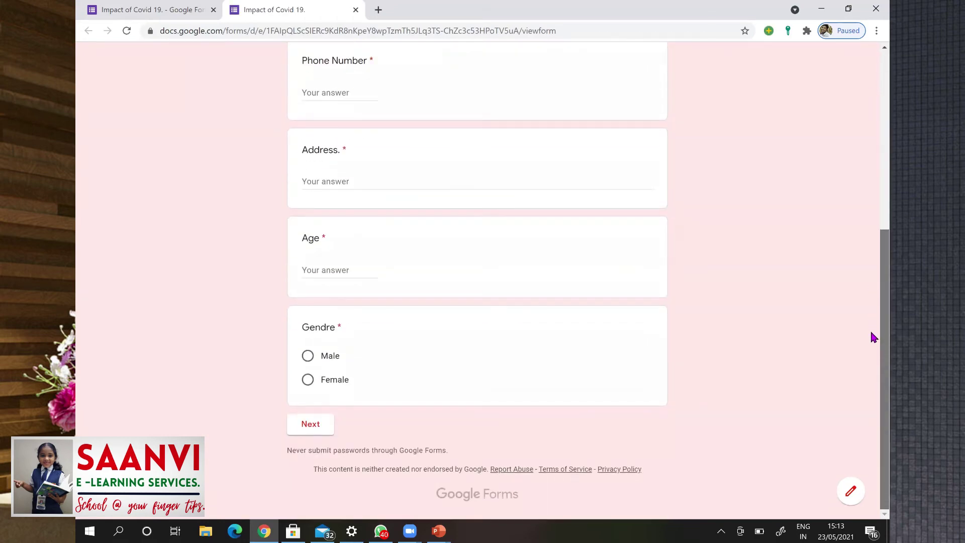
pyautogui.scroll(10, 870, 332)
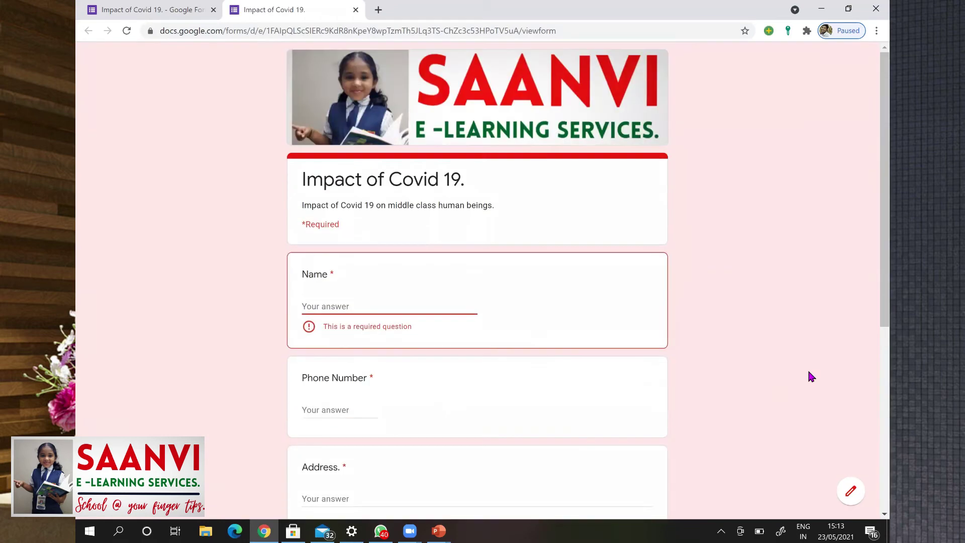
pyautogui.click(850, 494)
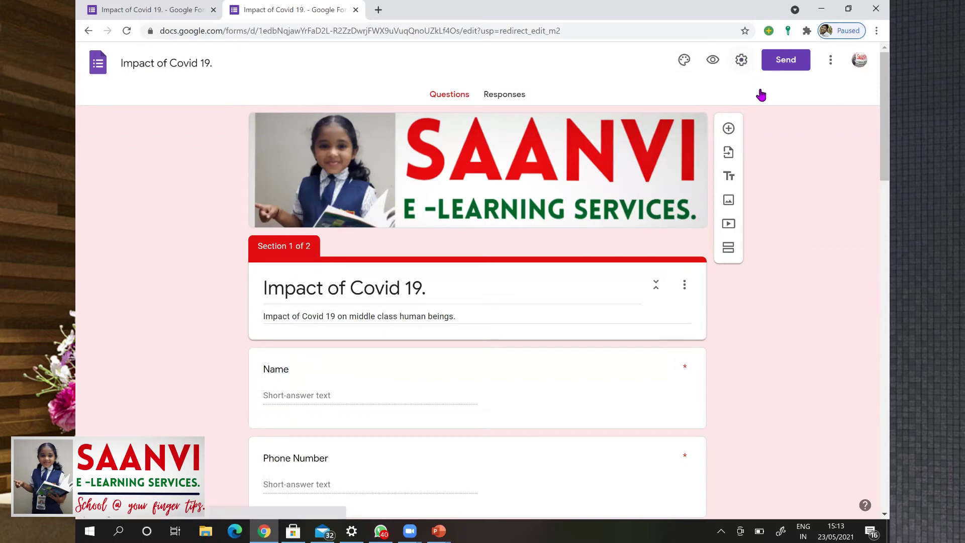
# Limit the form to 1 response without collecting emails, and let respondents edit after submit and see summary charts and text responses
pyautogui.click(742, 61)
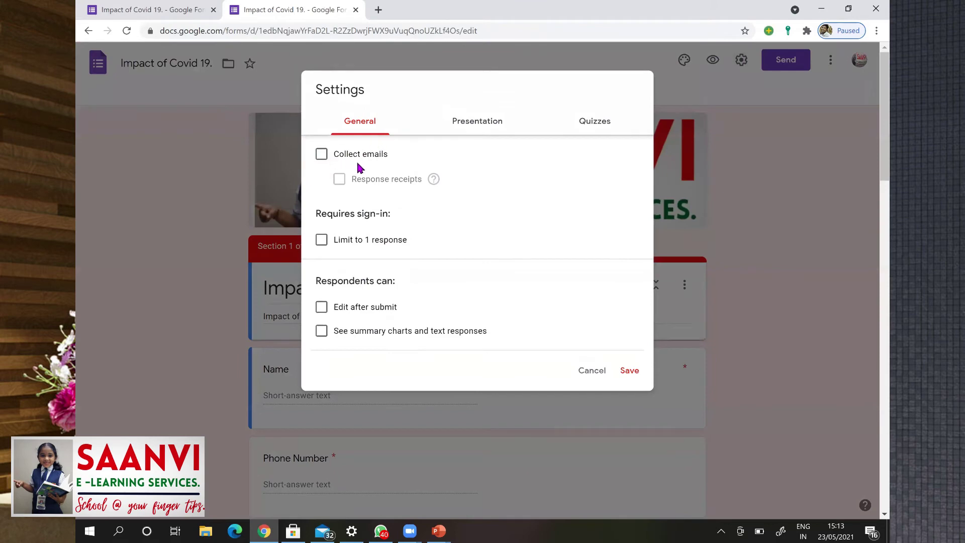
pyautogui.click(322, 155)
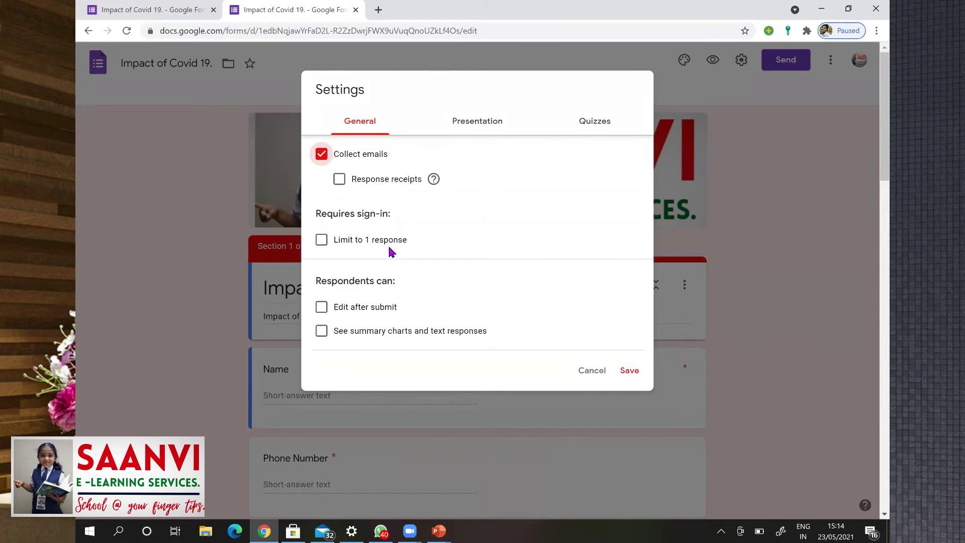
pyautogui.click(322, 241)
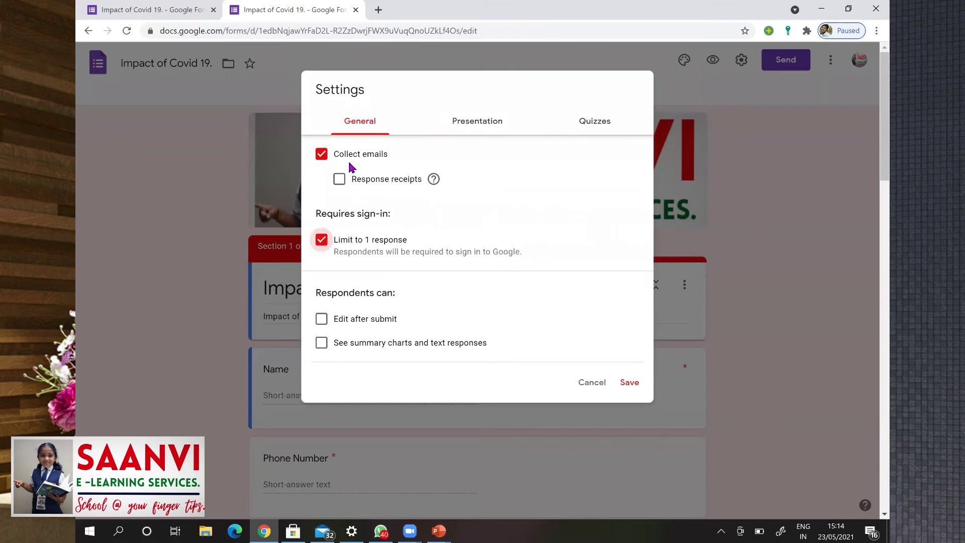
pyautogui.click(323, 155)
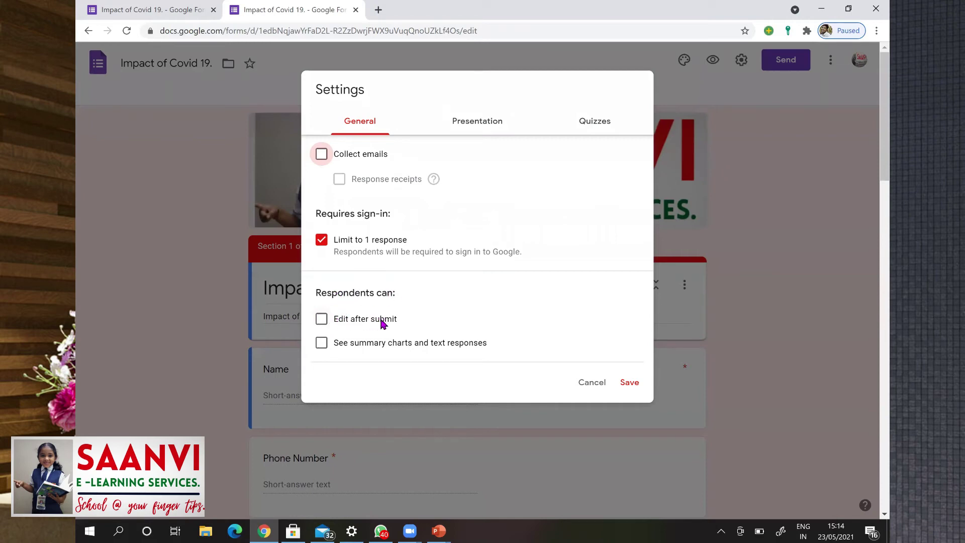
pyautogui.click(468, 347)
pyautogui.click(322, 318)
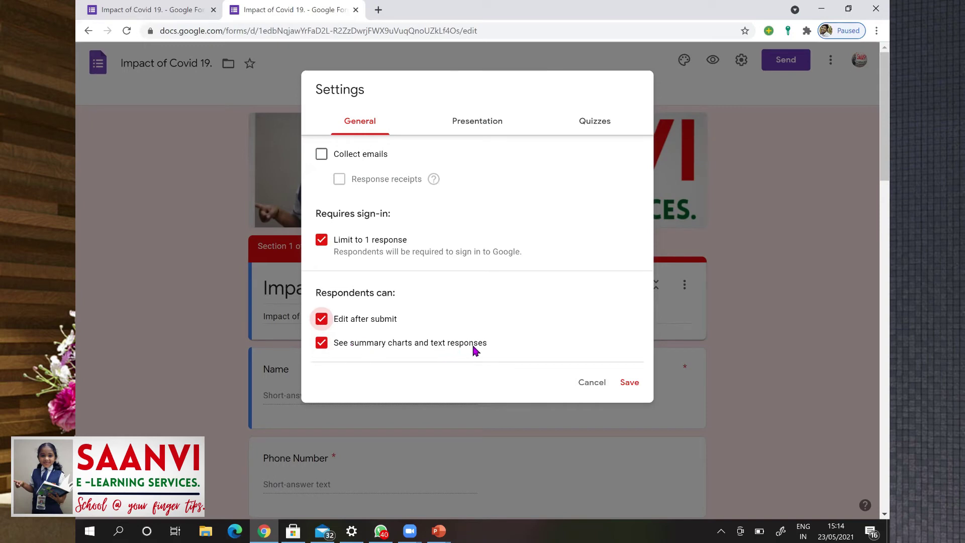
# Set the confirmation message to "Thank You, Your information was very valuable in understanding the situation." and save the form settings
pyautogui.click(483, 123)
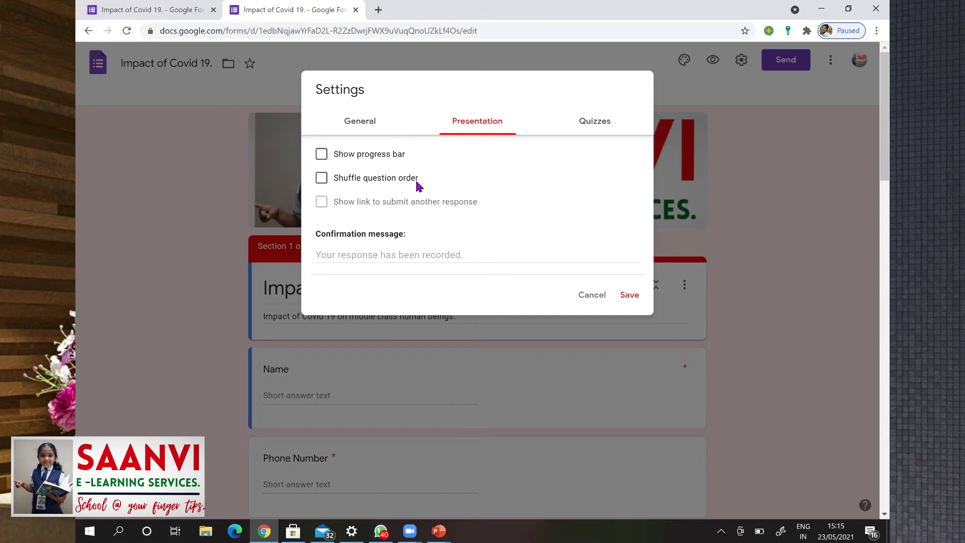
pyautogui.click(378, 255)
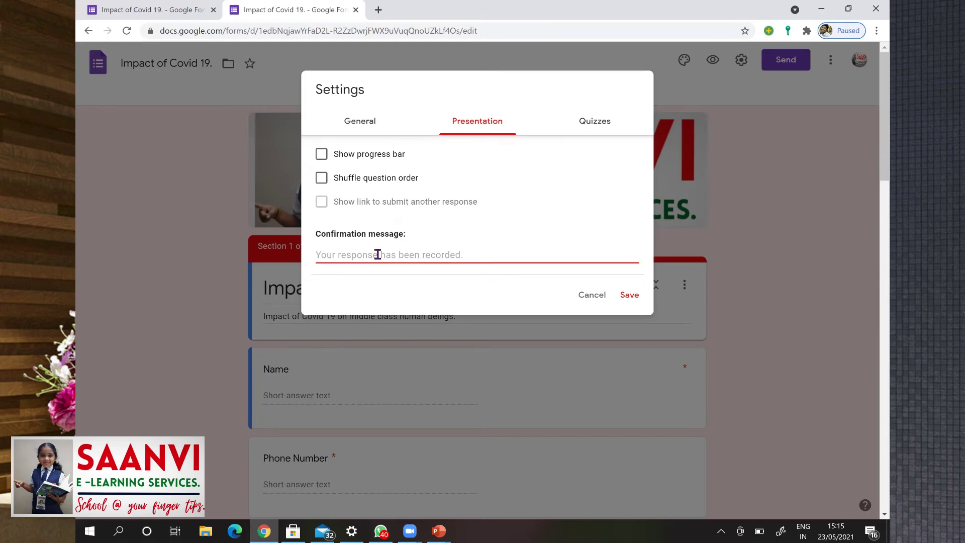
pyautogui.write('Thank You, Y')
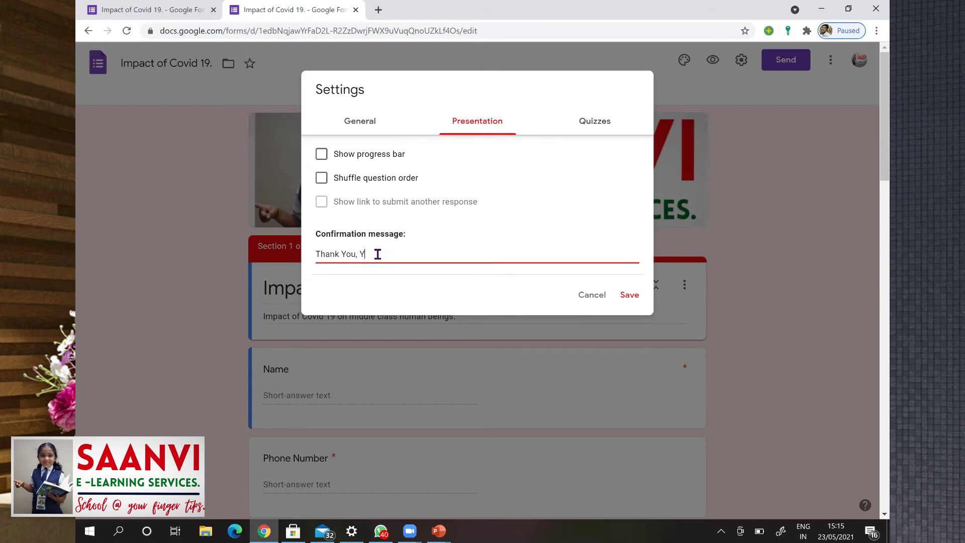
pyautogui.write('our in')
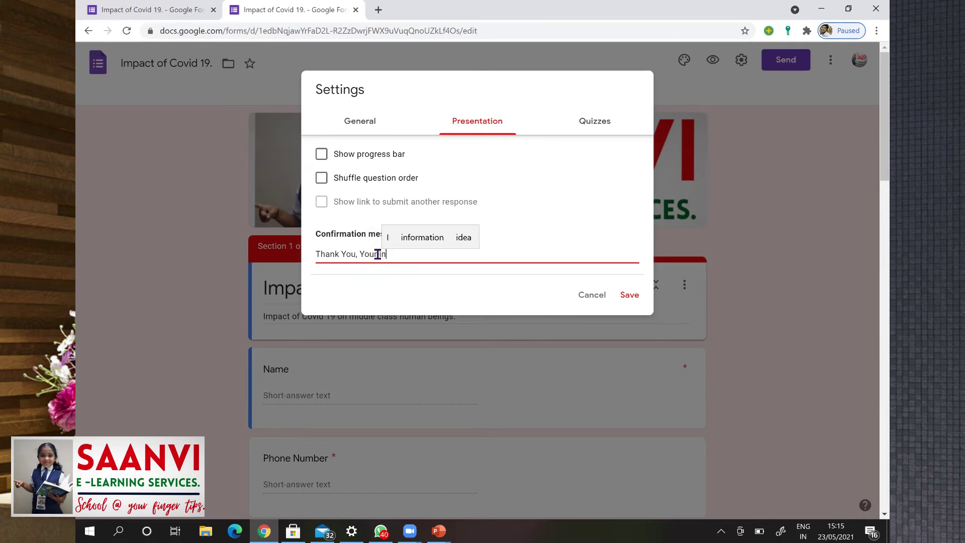
pyautogui.press('BackSpace')
pyautogui.press('BackSpace')
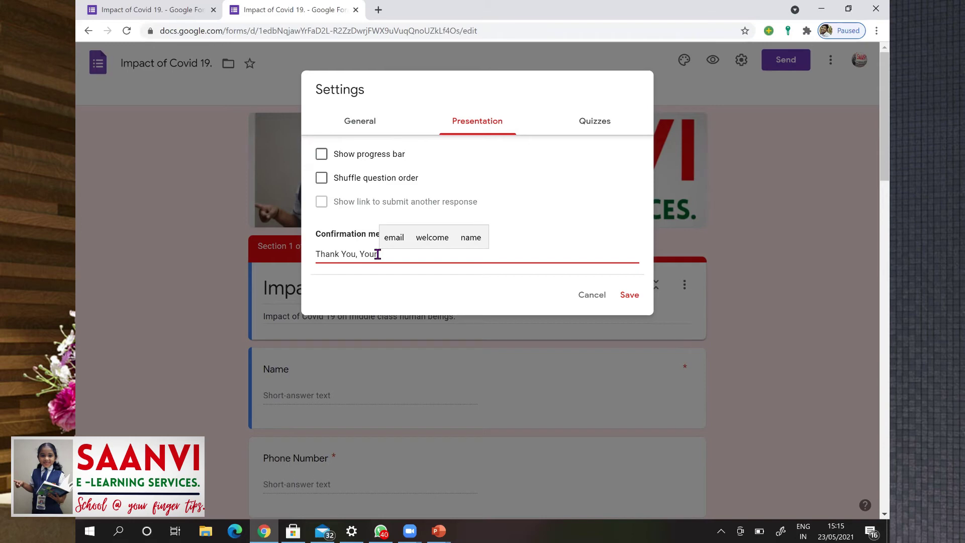
pyautogui.write('infor')
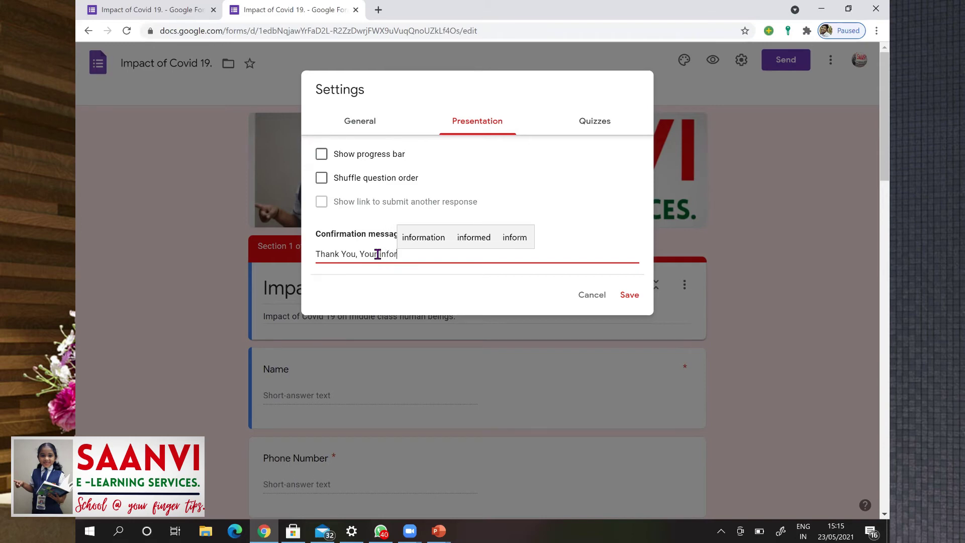
pyautogui.write('mation wa')
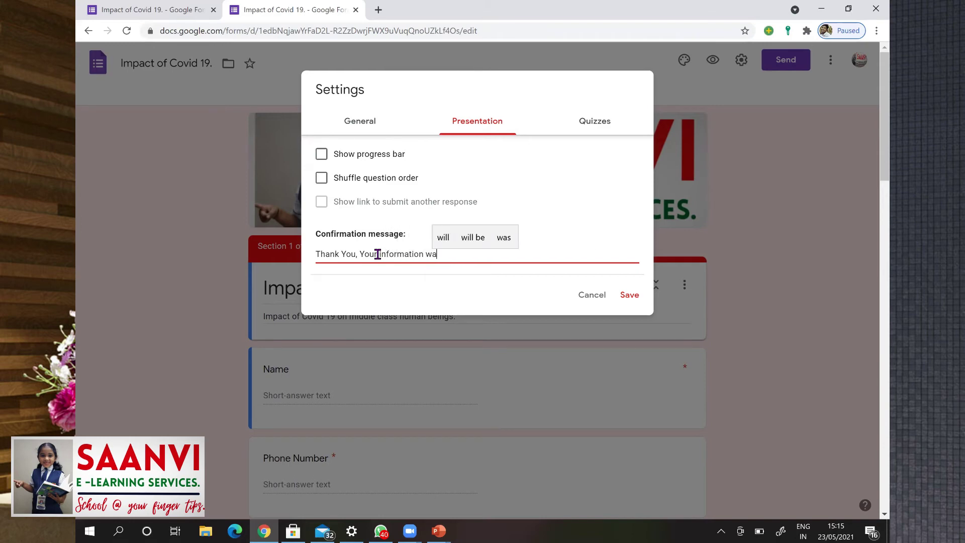
pyautogui.write('s ve')
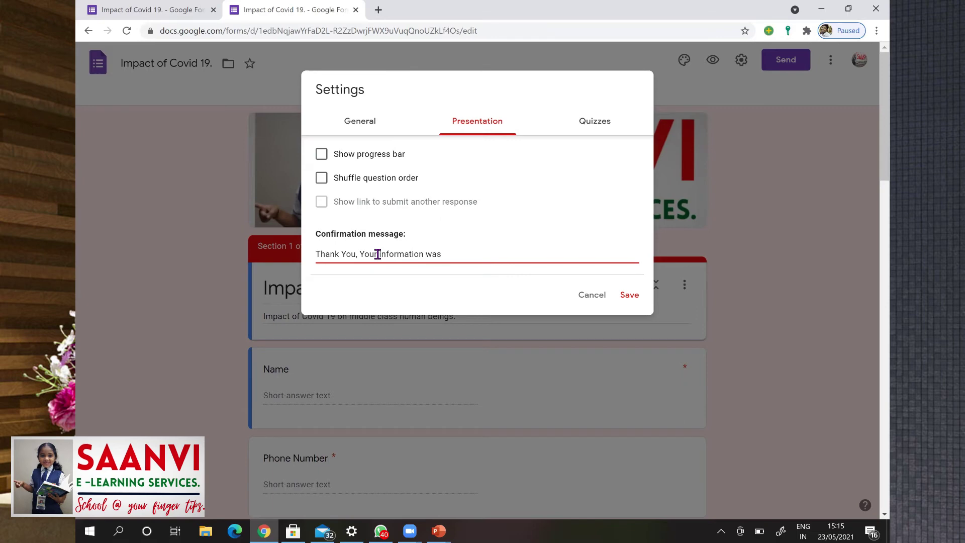
pyautogui.write('ry va')
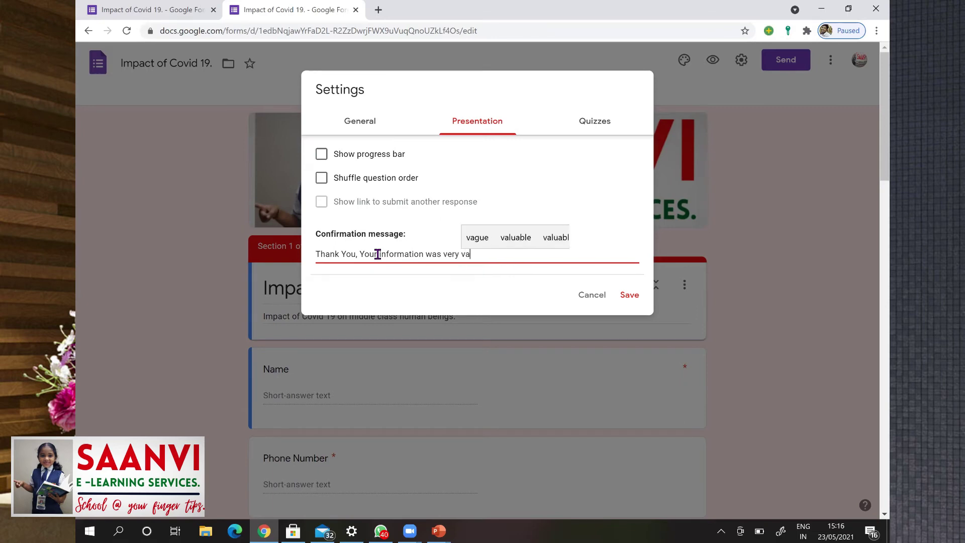
pyautogui.write('luable ')
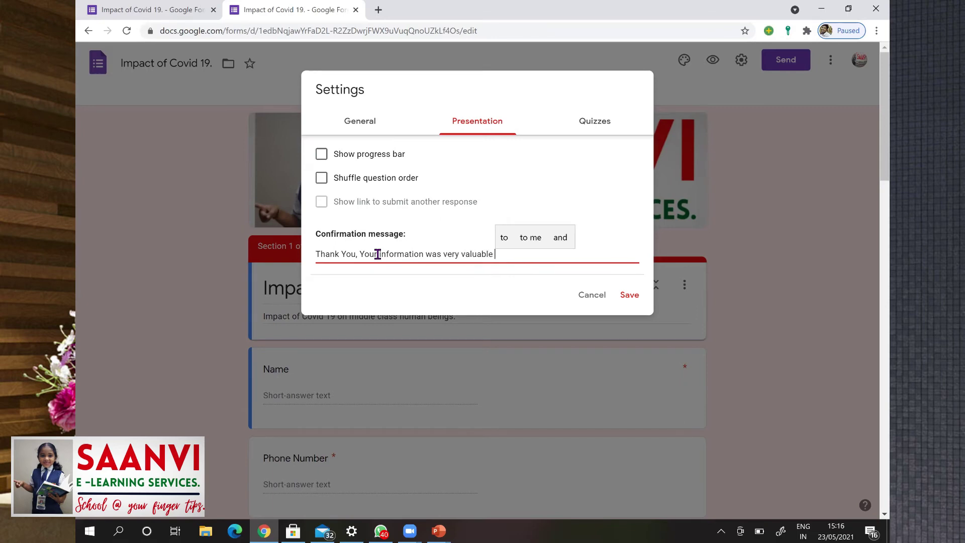
pyautogui.write('in unders')
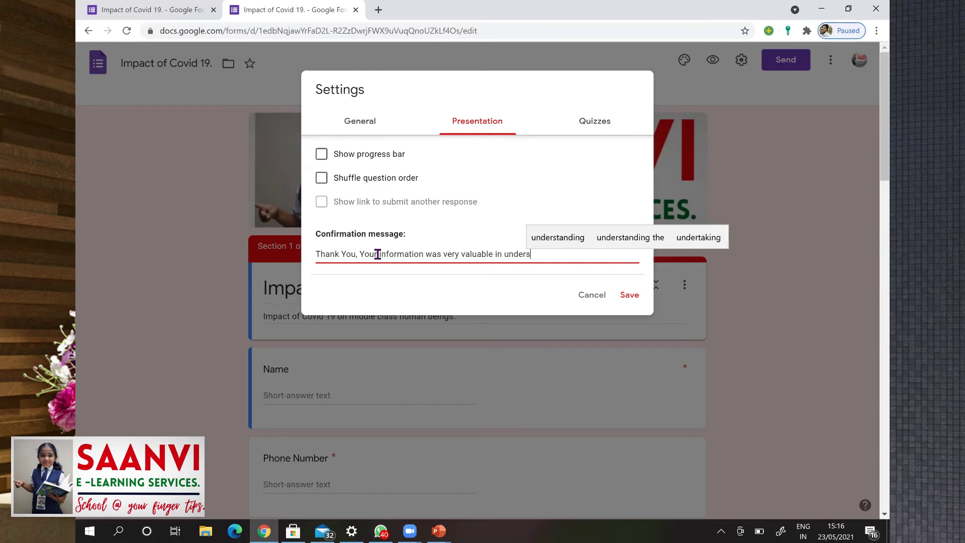
pyautogui.write('tandi')
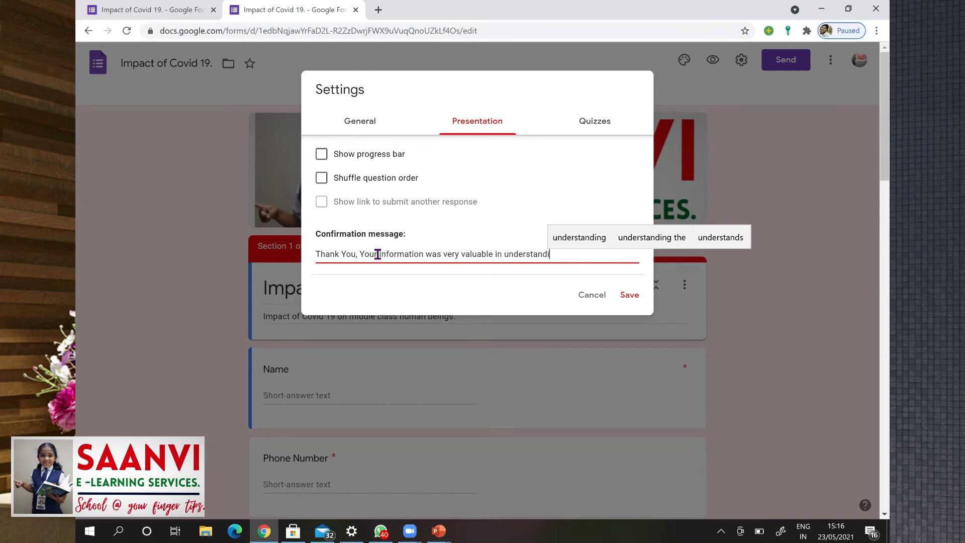
pyautogui.write('ng th')
pyautogui.write('it')
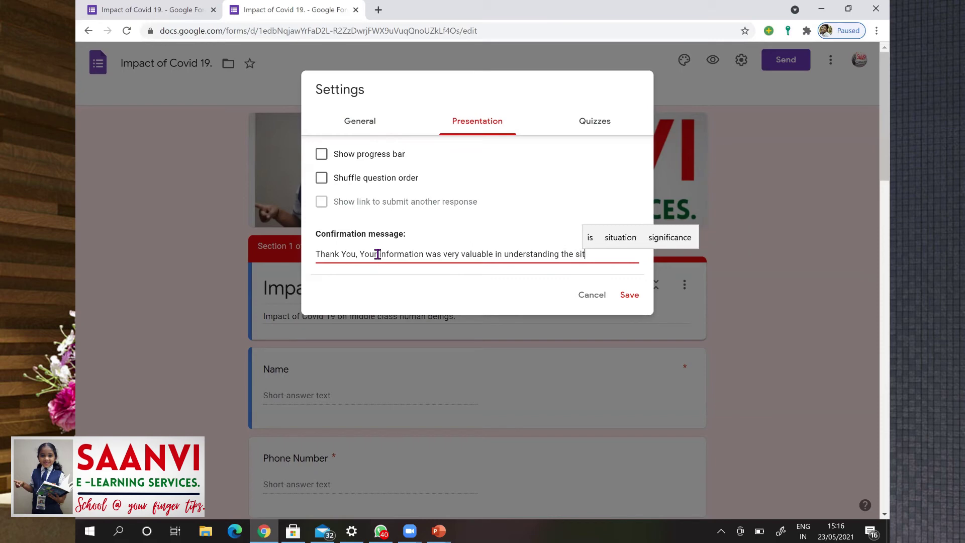
pyautogui.write('uation')
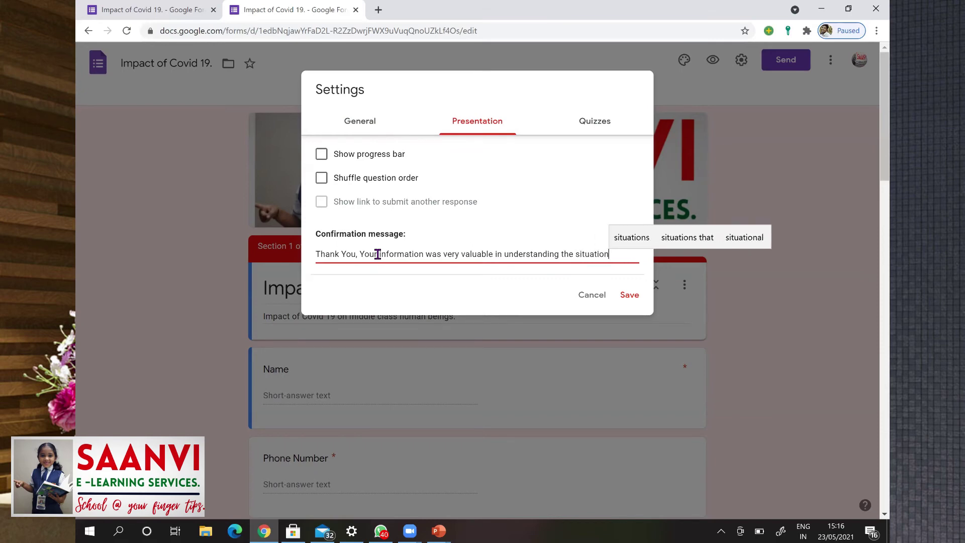
pyautogui.write('.')
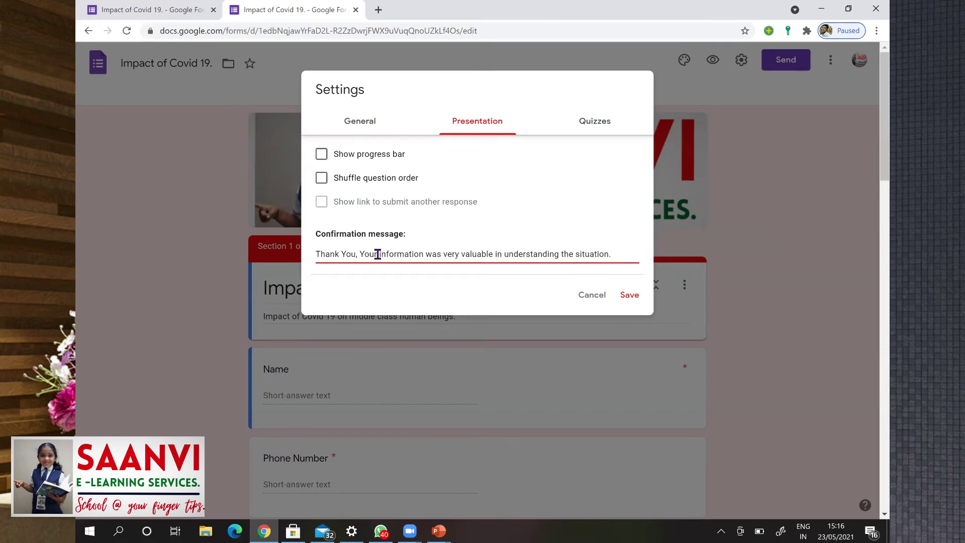
pyautogui.click(626, 297)
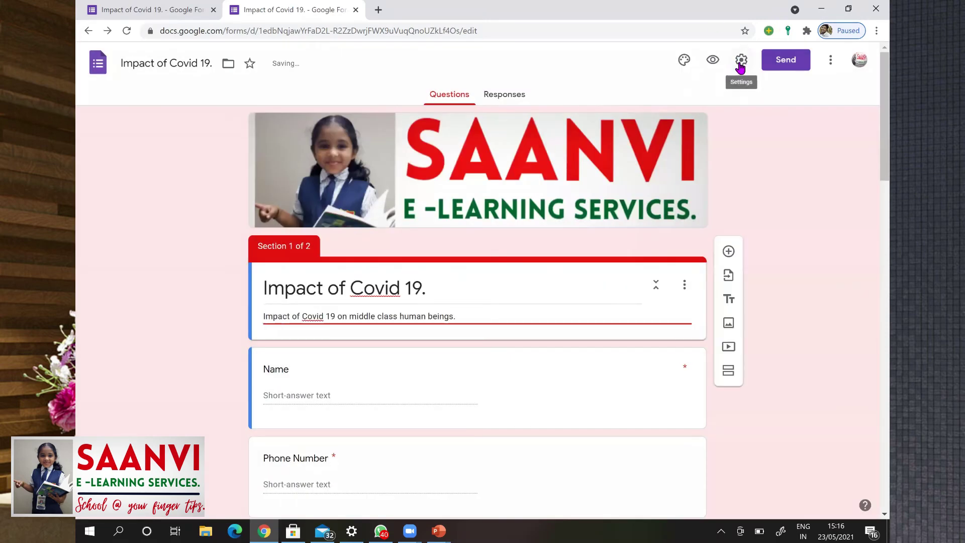
# Look at the quiz options in the form settings and save the settings without making the form a quiz
pyautogui.click(741, 63)
pyautogui.click(587, 124)
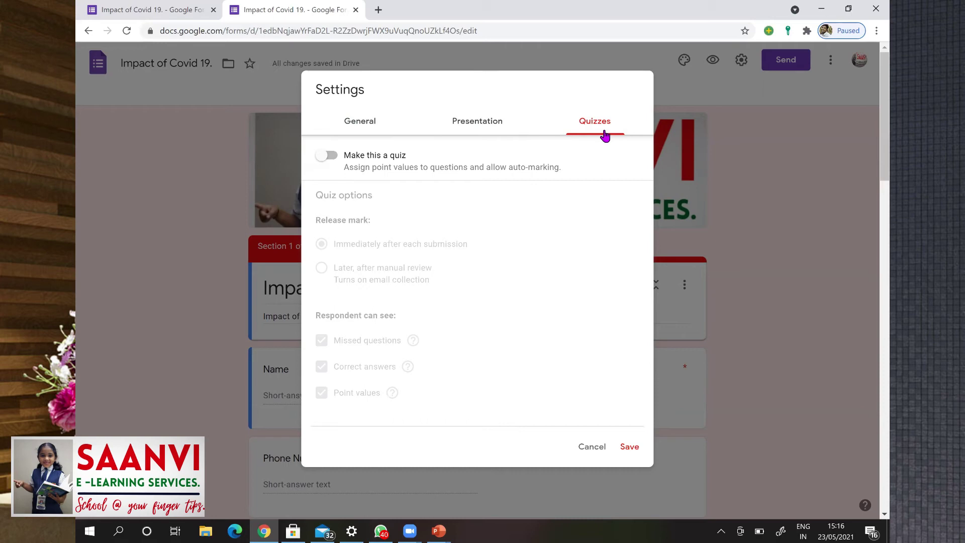
pyautogui.click(628, 447)
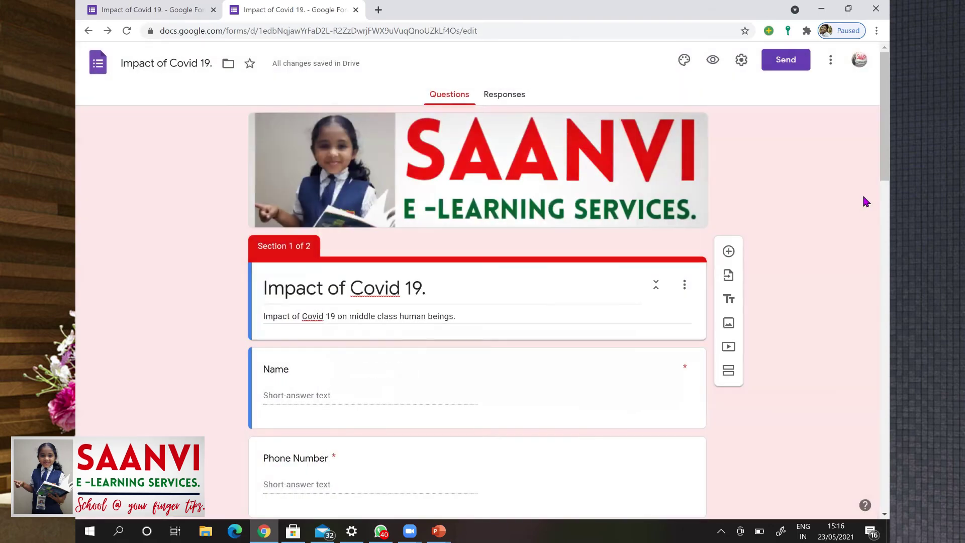
# Generate a shortened sharing link for the form without collecting emails, copy it, and switch to WhatsApp
pyautogui.click(790, 64)
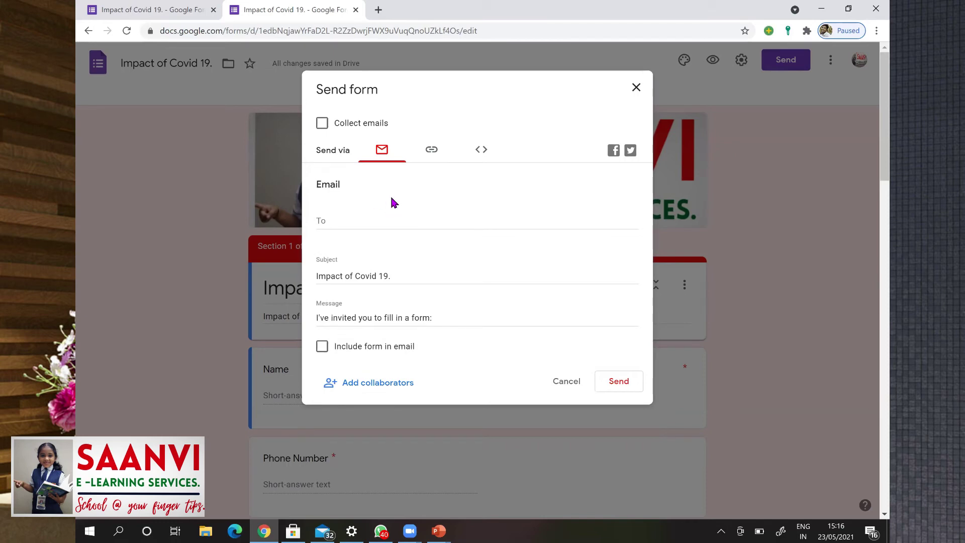
pyautogui.click(432, 151)
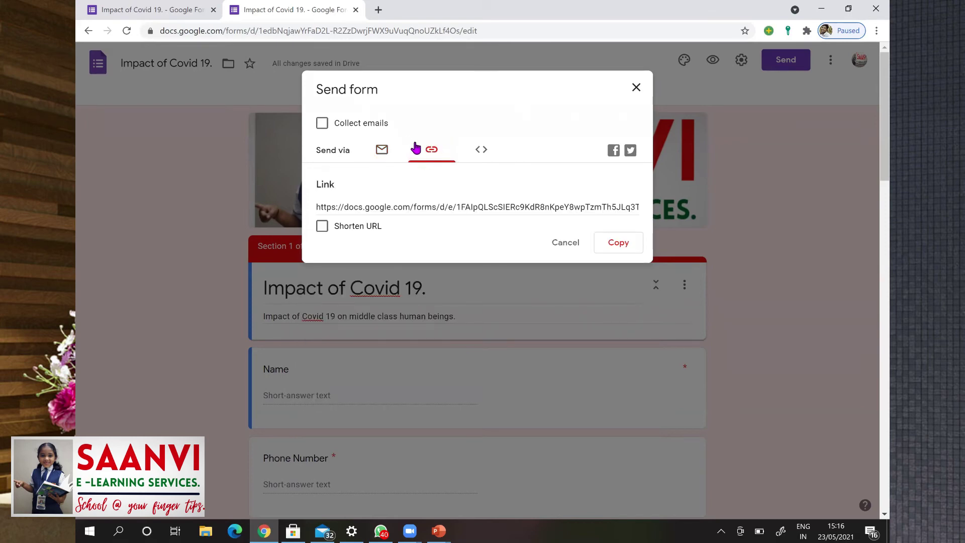
pyautogui.click(322, 226)
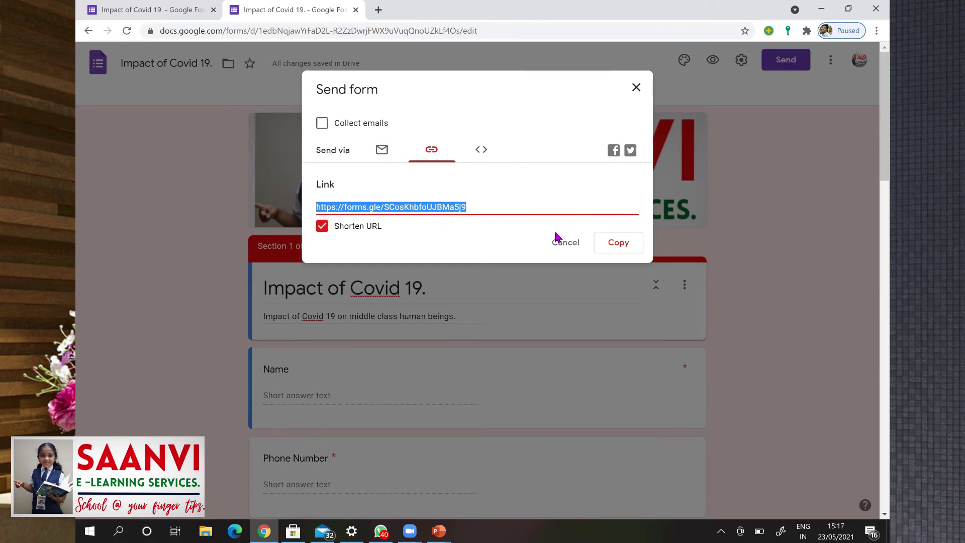
pyautogui.click(614, 246)
pyautogui.click(614, 243)
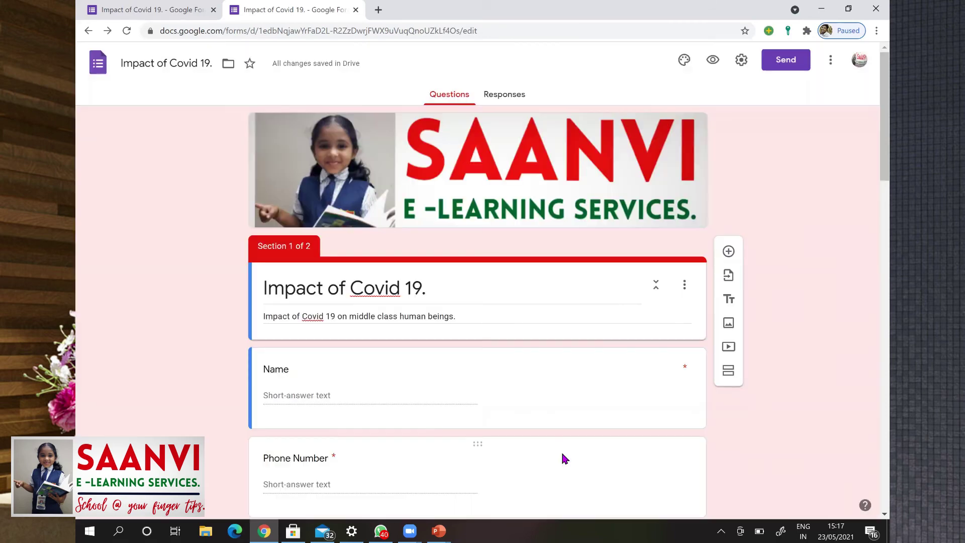
pyautogui.click(380, 531)
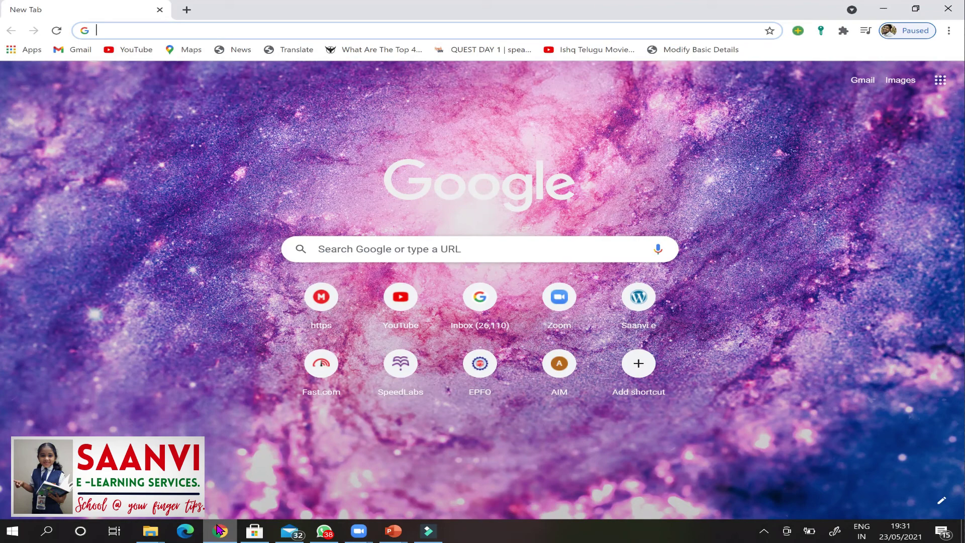
pyautogui.write('www')
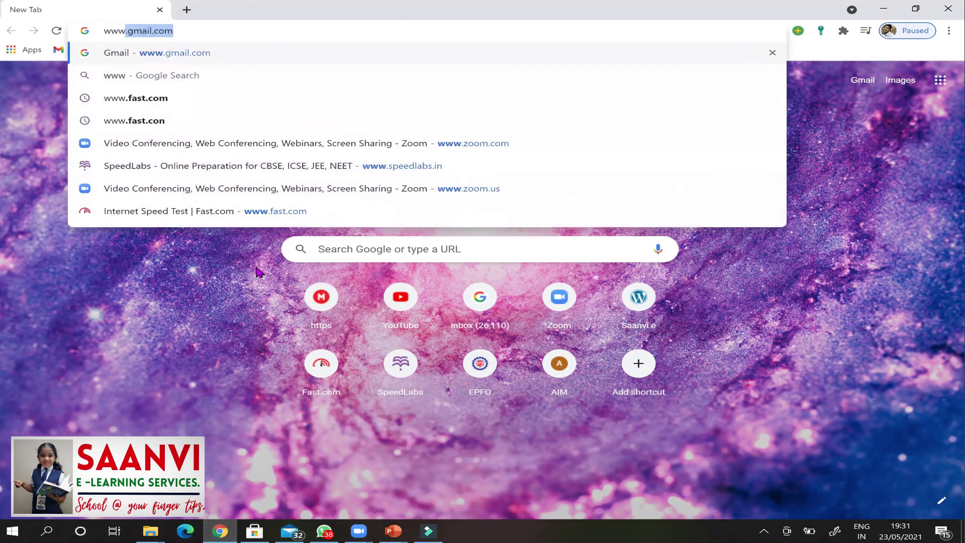
pyautogui.press('Return')
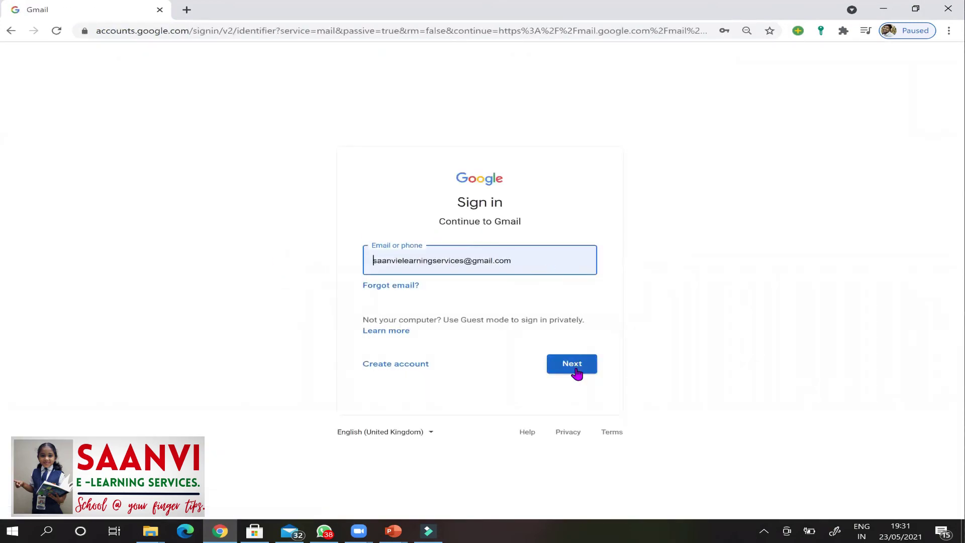
pyautogui.click(577, 372)
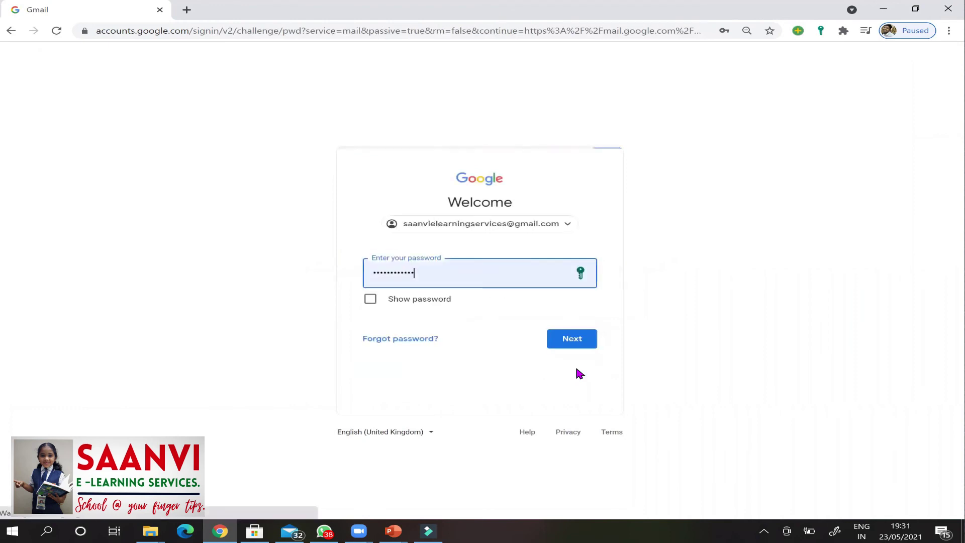
pyautogui.click(582, 344)
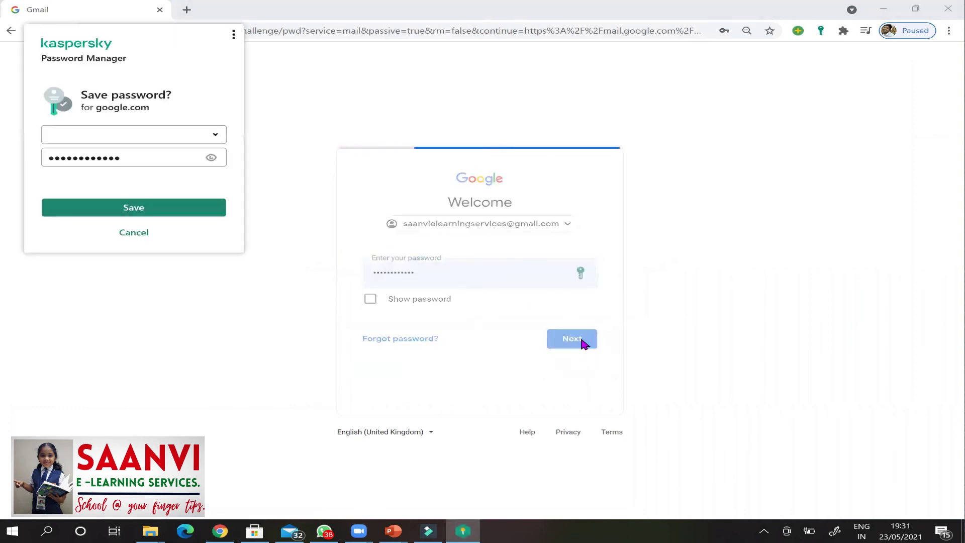
pyautogui.click(133, 232)
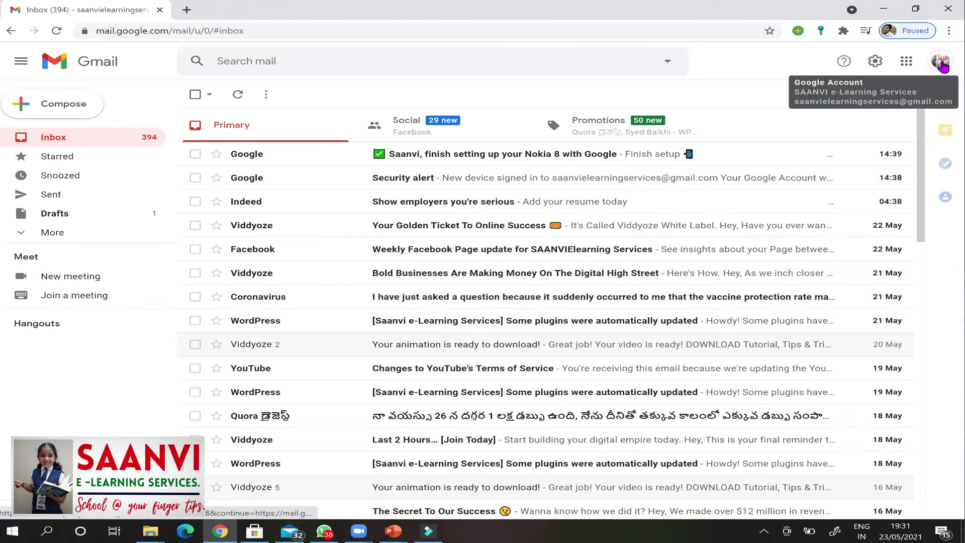
# Go from Gmail to Google Drive and open the "Impact of Covid 19." form from My Drive
pyautogui.click(907, 62)
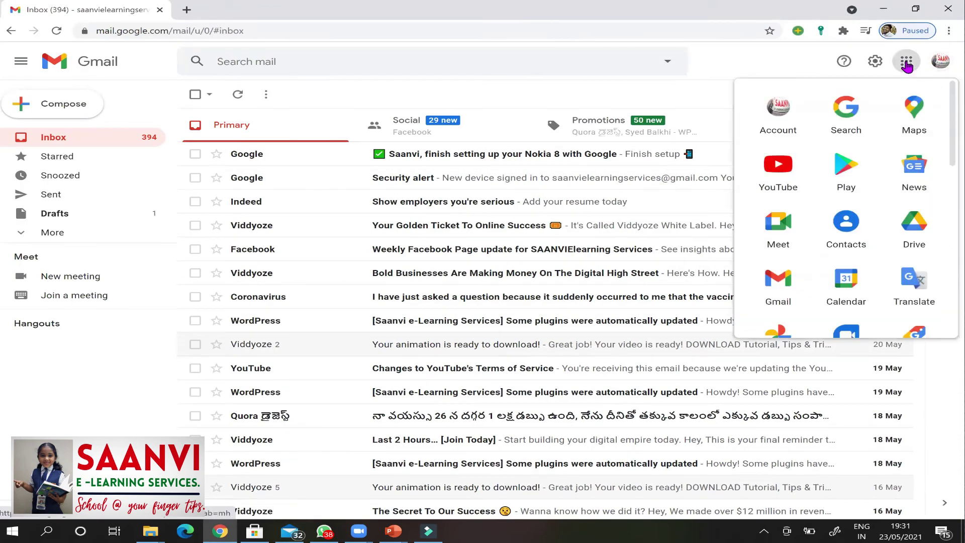
pyautogui.click(915, 227)
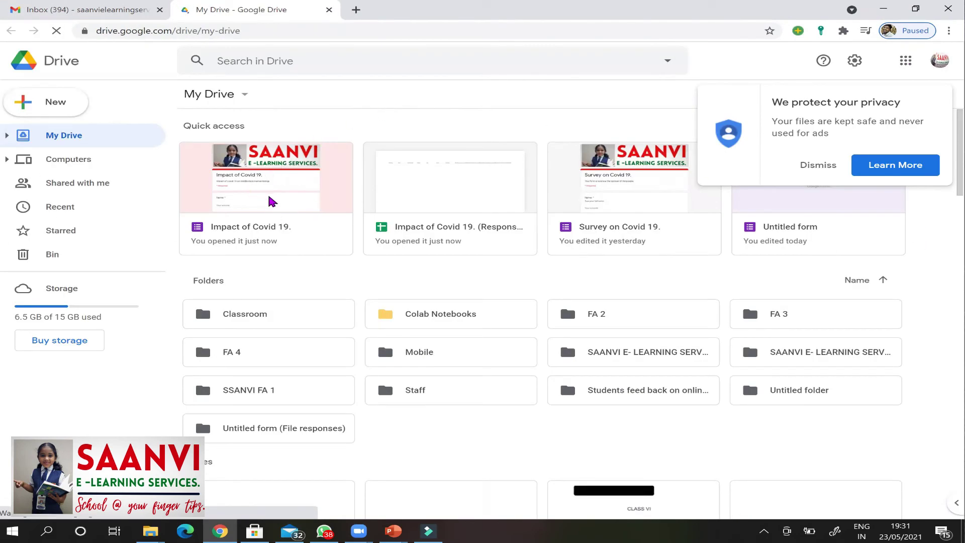
pyautogui.doubleClick(278, 212)
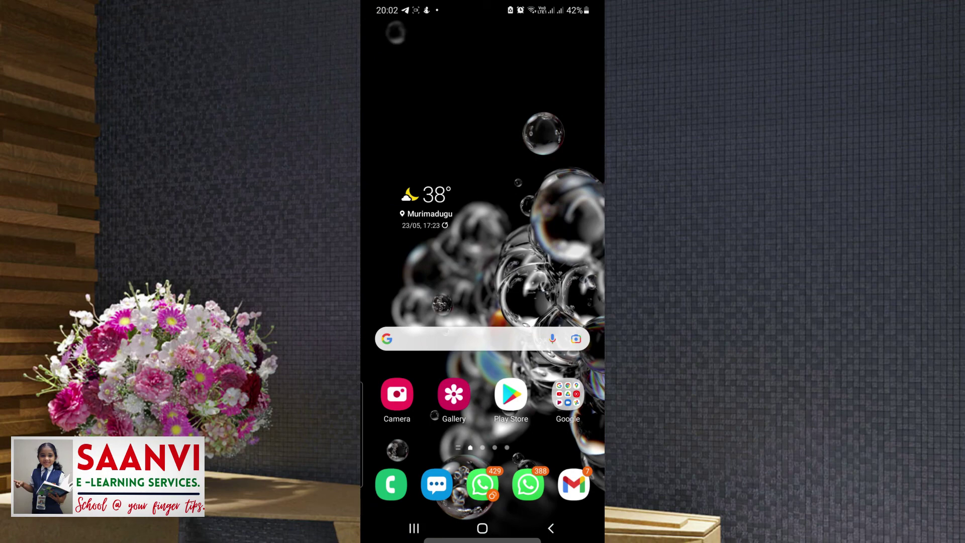
# Search the phone's Play Store for "drive"
pyautogui.click(510, 394)
pyautogui.click(452, 32)
pyautogui.write('drive')
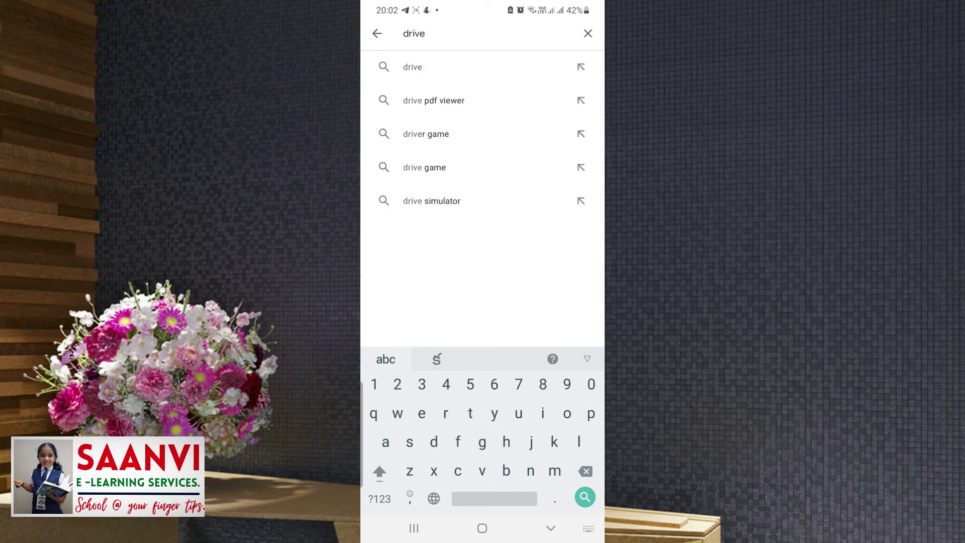
pyautogui.press('Return')
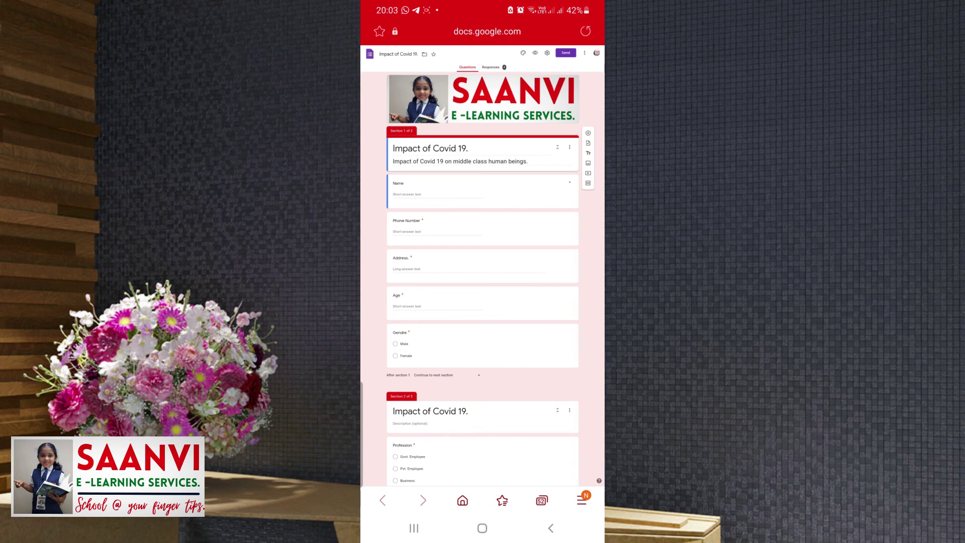
# Open the form's shared WhatsApp link on the phone, switch the form to editing and show its responses
pyautogui.click(490, 67)
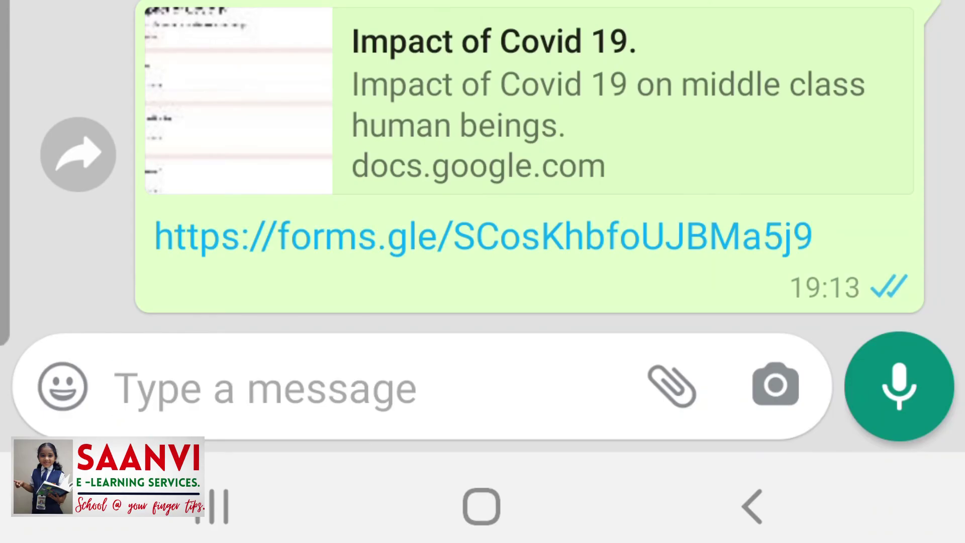
pyautogui.click(483, 237)
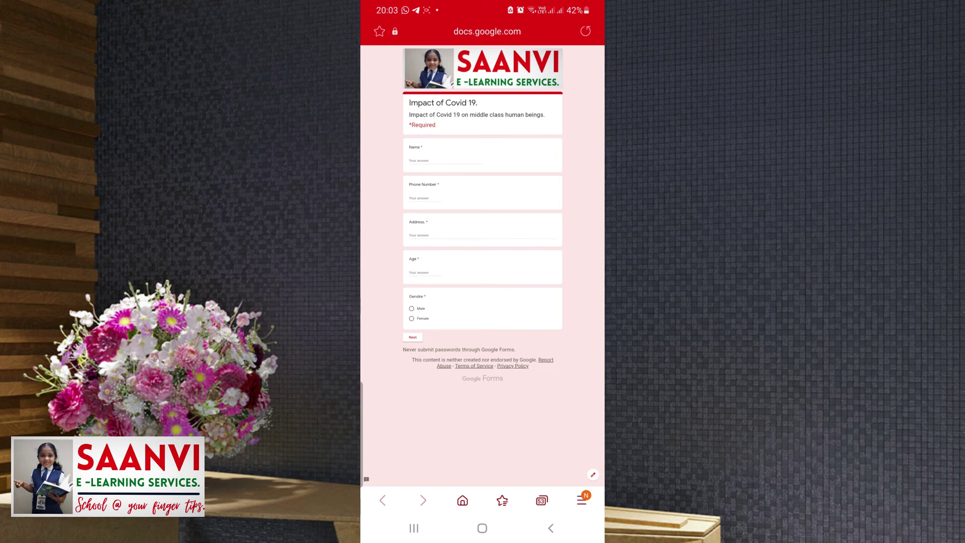
pyautogui.click(592, 474)
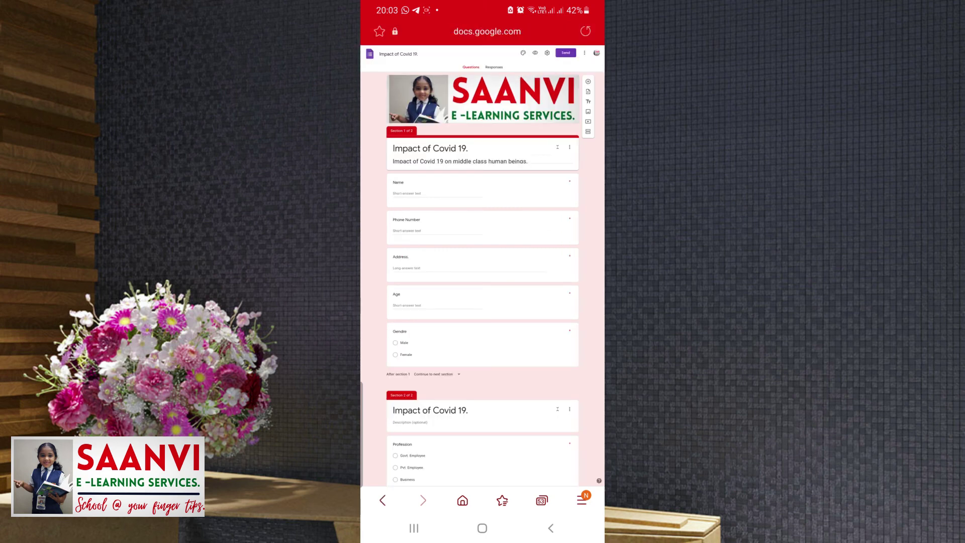
pyautogui.click(494, 67)
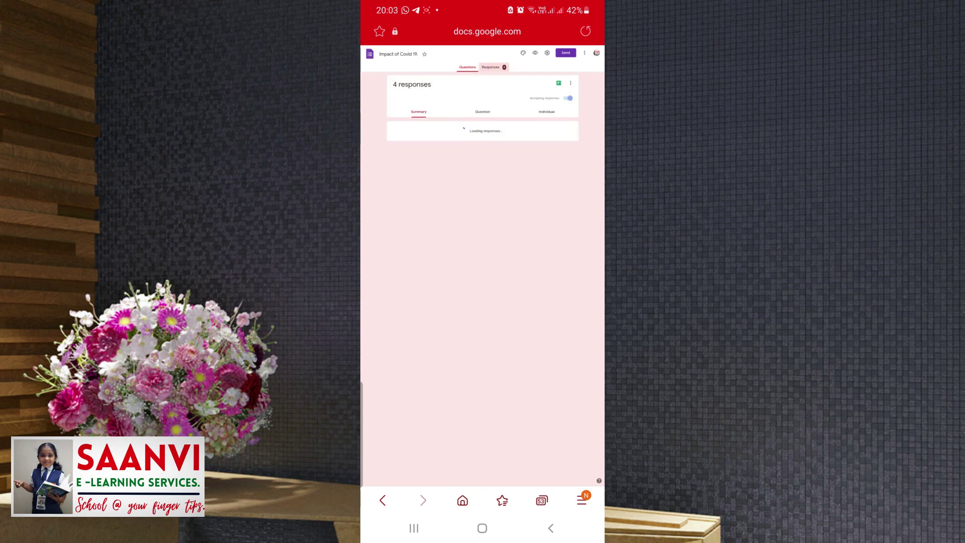
# Examine the summary of responses question by question, from the gender chart through the affected family members chart
pyautogui.scroll(-7, 483, 276)
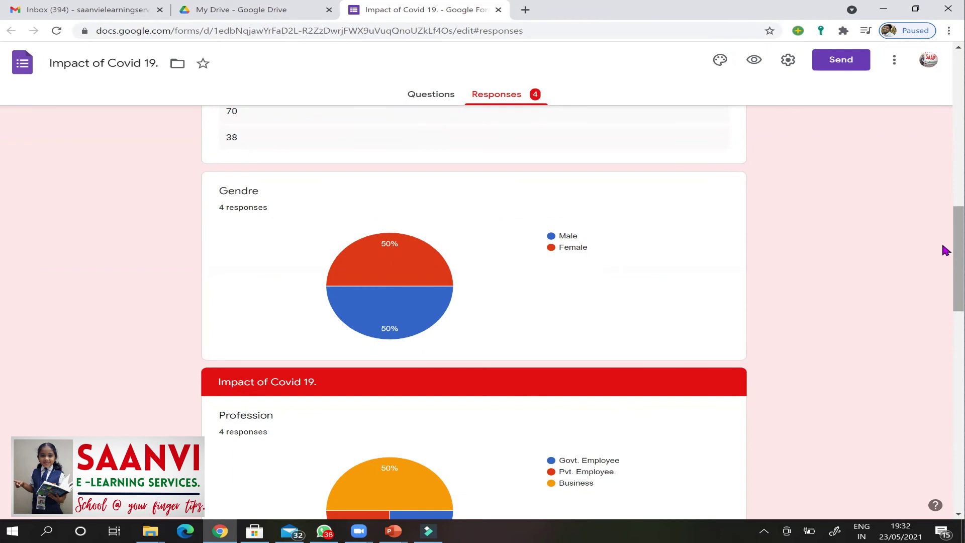
pyautogui.scroll(-1, 945, 250)
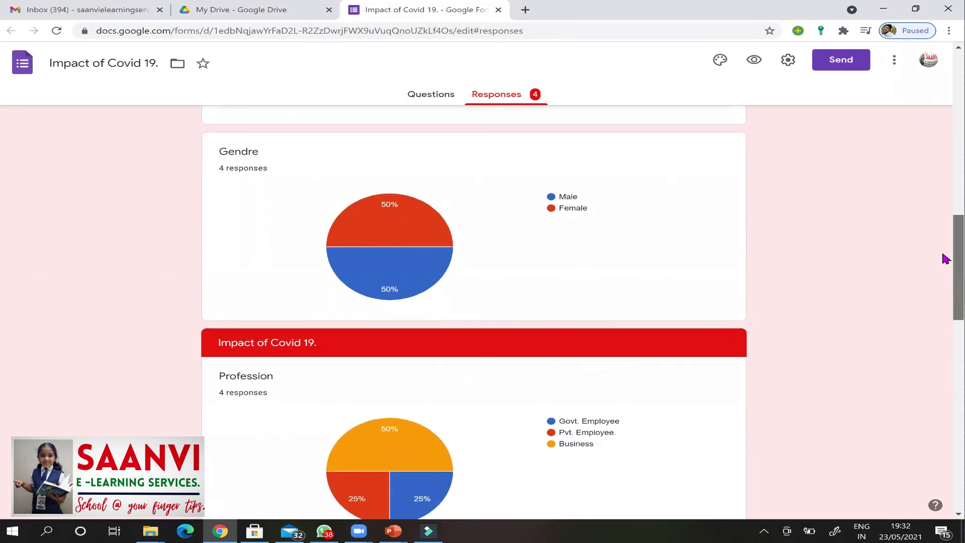
pyautogui.scroll(-1, 944, 261)
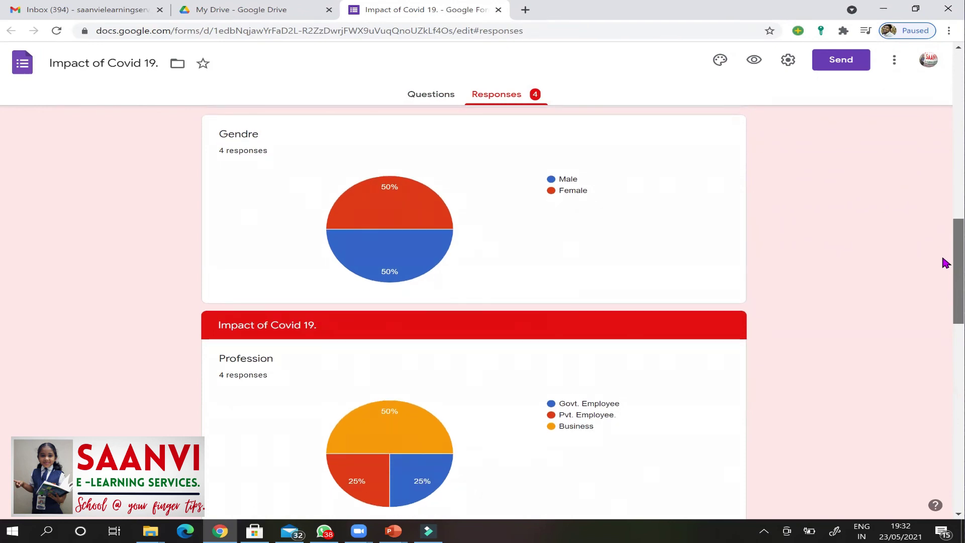
pyautogui.scroll(-4, 944, 263)
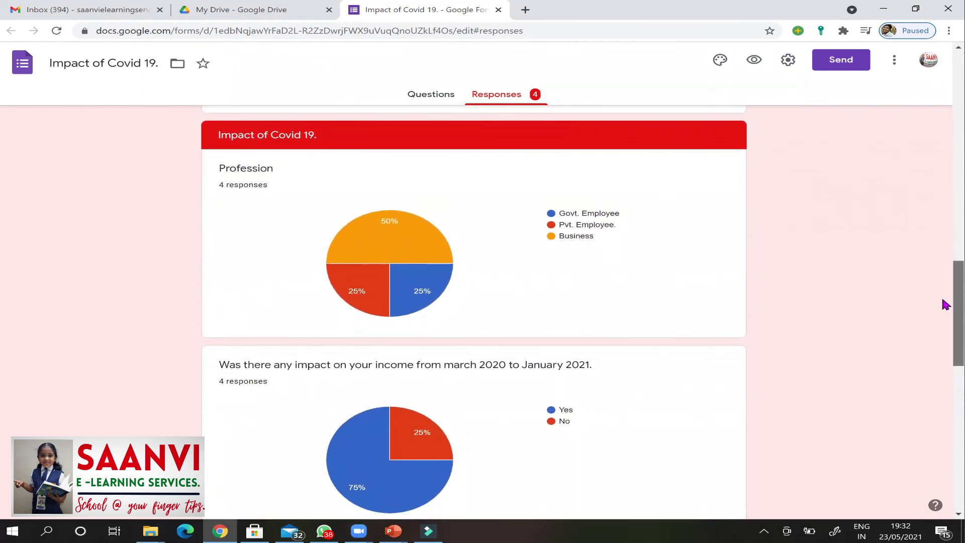
pyautogui.scroll(-1, 945, 305)
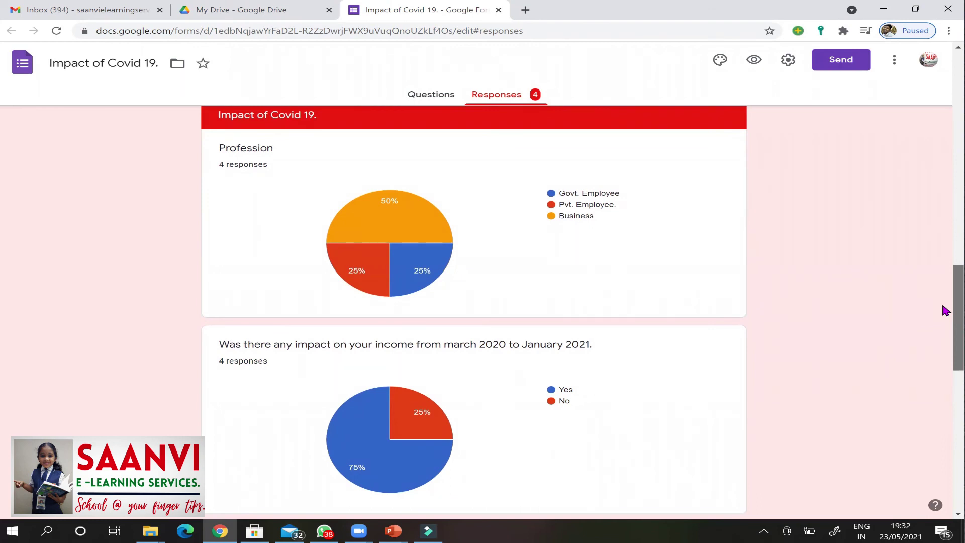
pyautogui.scroll(-3, 945, 312)
pyautogui.scroll(-1, 945, 339)
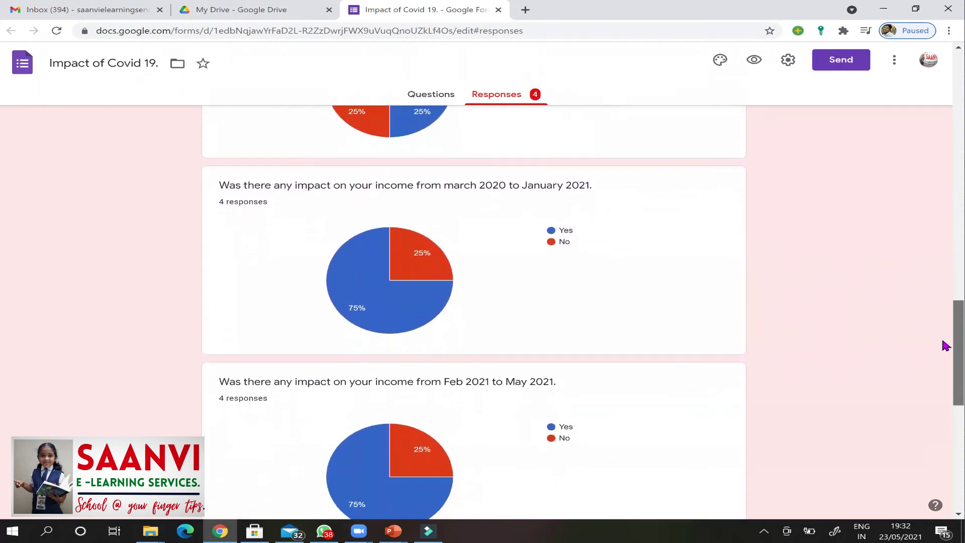
pyautogui.scroll(-1, 945, 349)
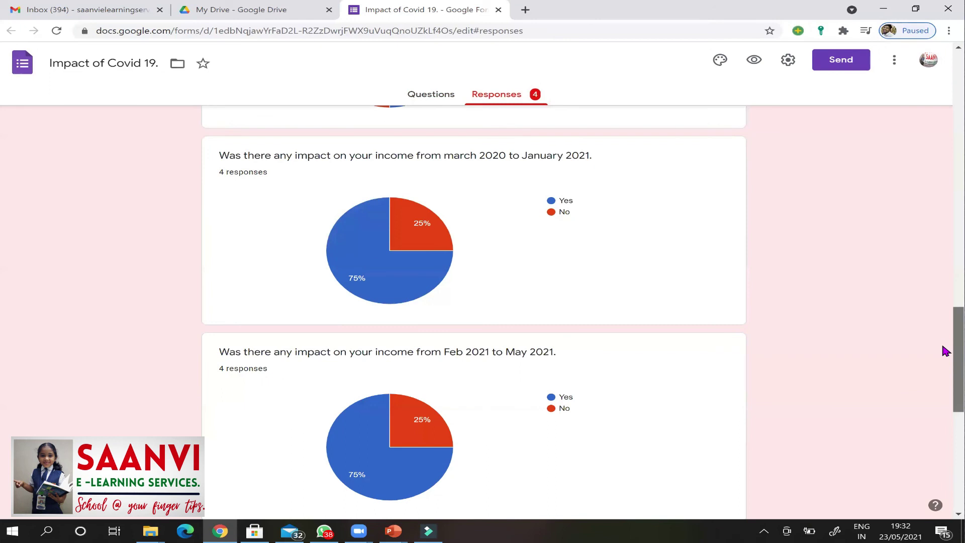
pyautogui.scroll(-2, 945, 351)
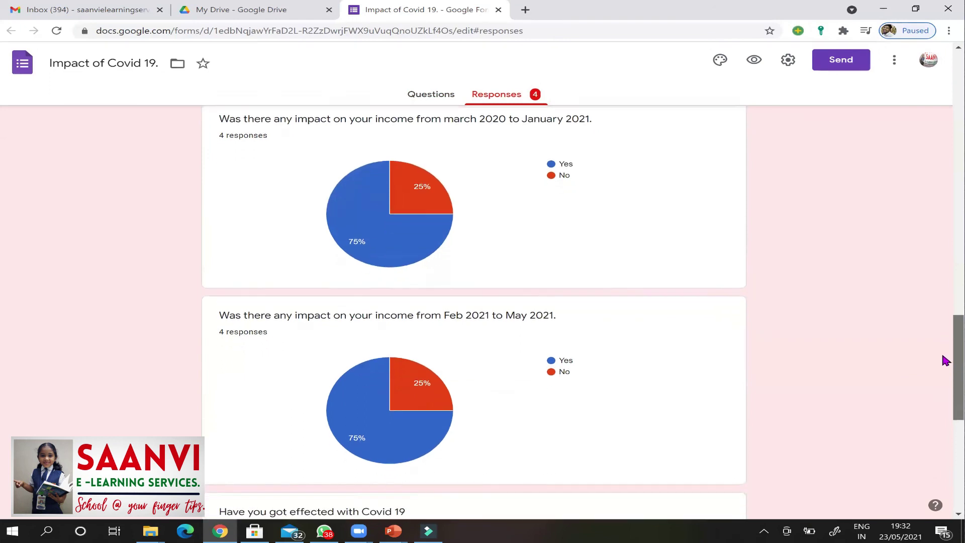
pyautogui.moveTo(945, 371); pyautogui.dragTo(944, 421)
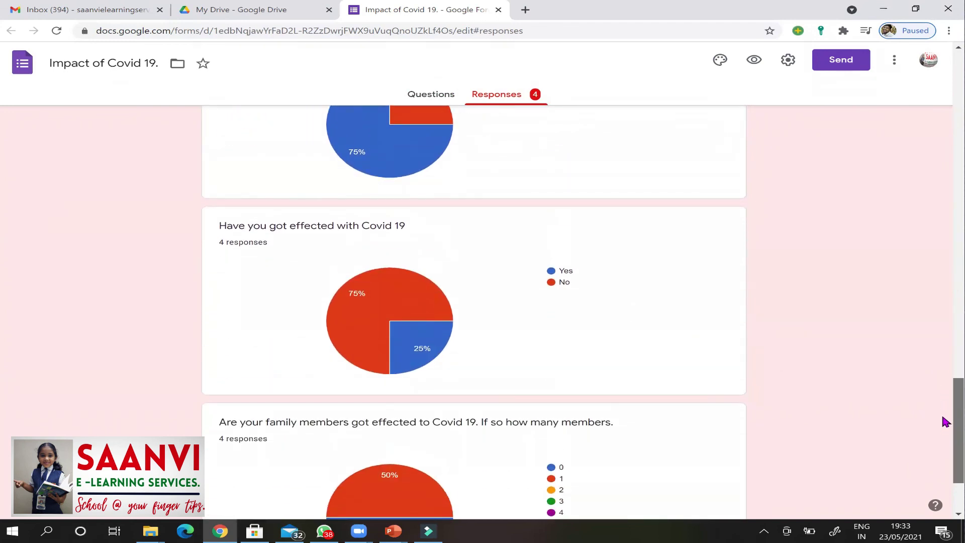
pyautogui.moveTo(945, 421); pyautogui.dragTo(945, 462)
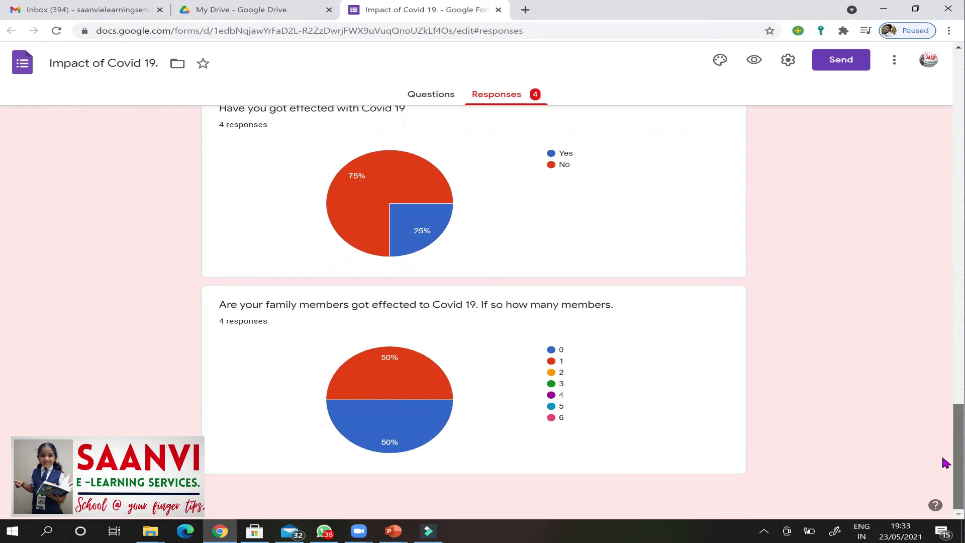
pyautogui.scroll(15, 943, 447)
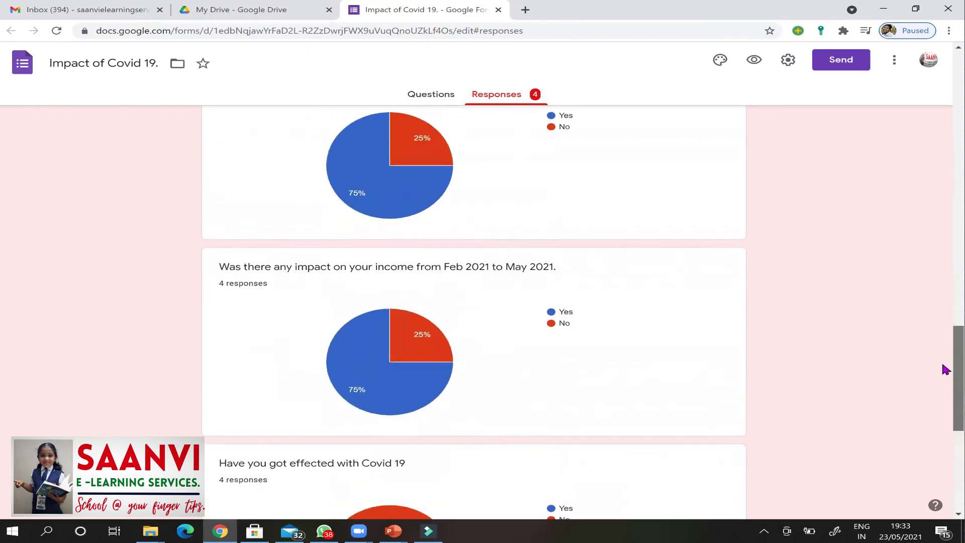
pyautogui.scroll(6, 929, 109)
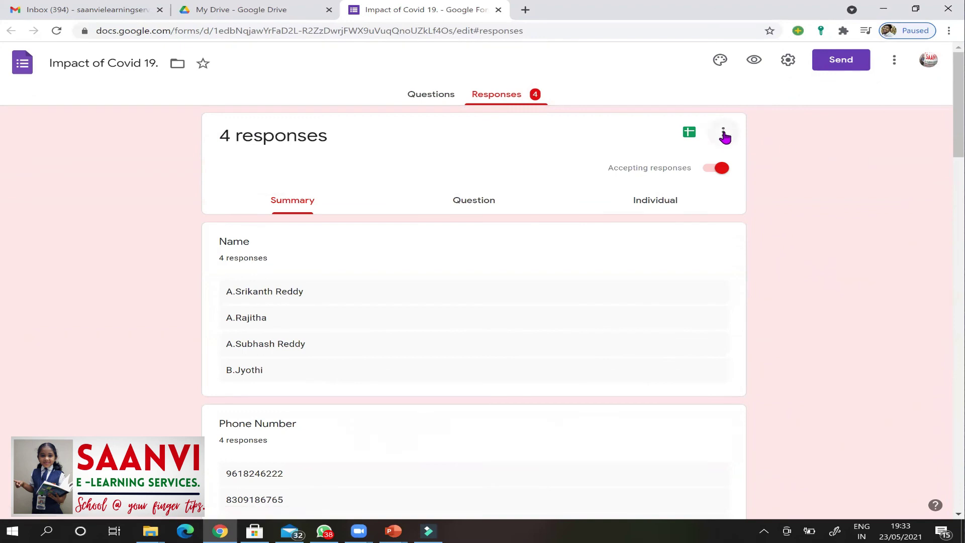
# Look at the download and other options for the responses without choosing one, and open the responses in their linked spreadsheet
pyautogui.click(723, 135)
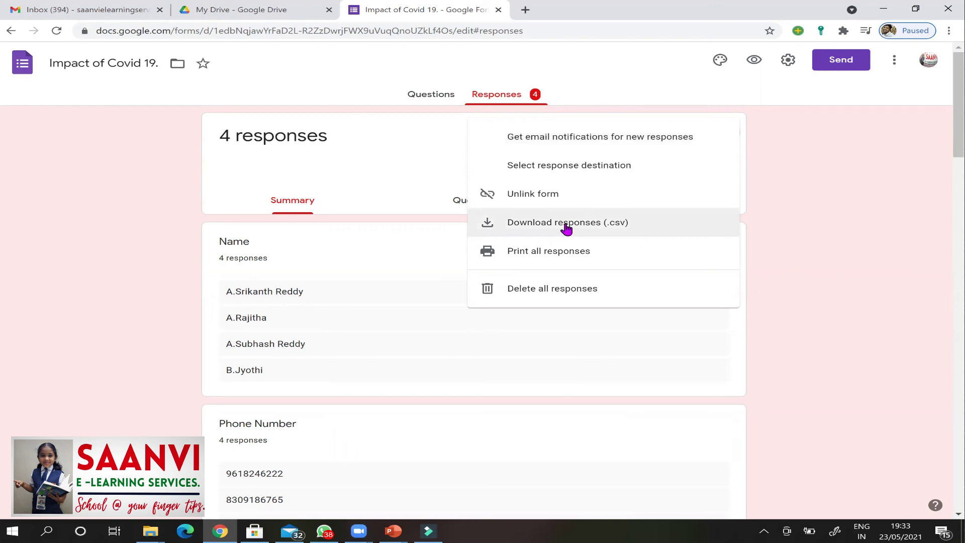
pyautogui.click(764, 230)
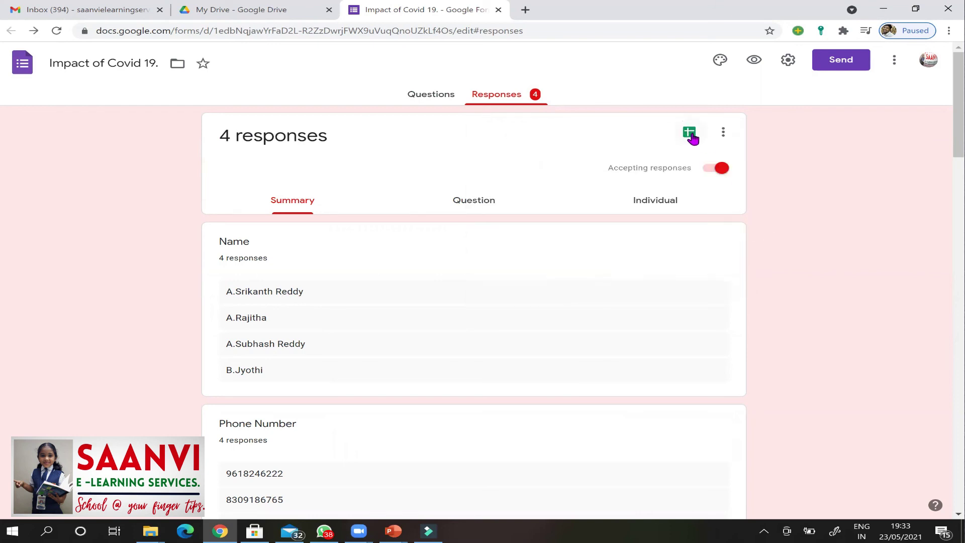
pyautogui.click(690, 134)
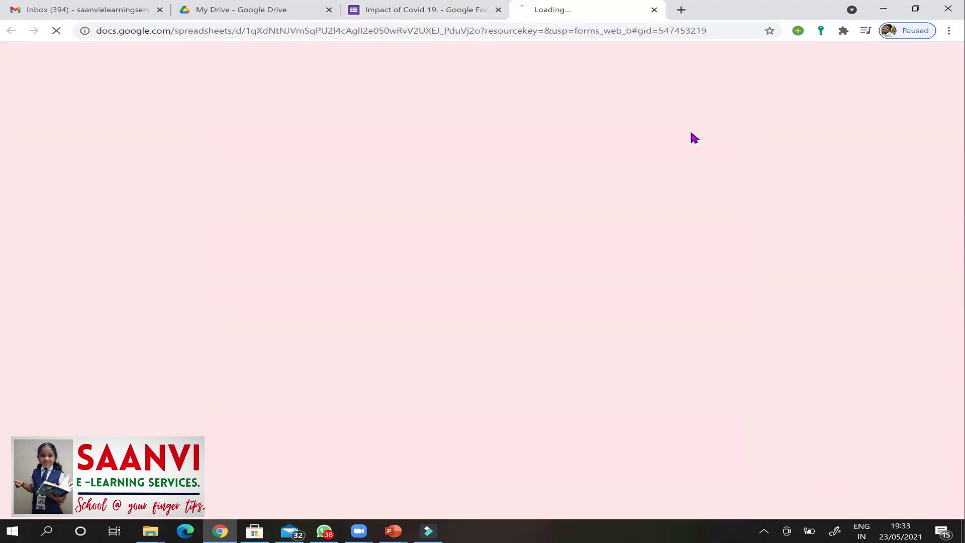